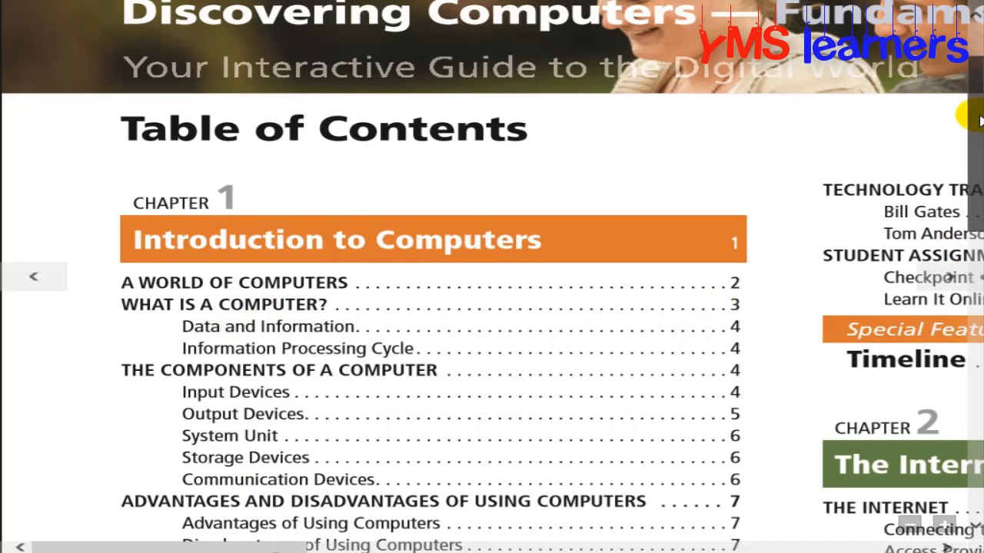
Examine the book's table of contents, highlighting the "Computer Applications in Society" entry and its page number.
drag(977, 119, 974, 366)
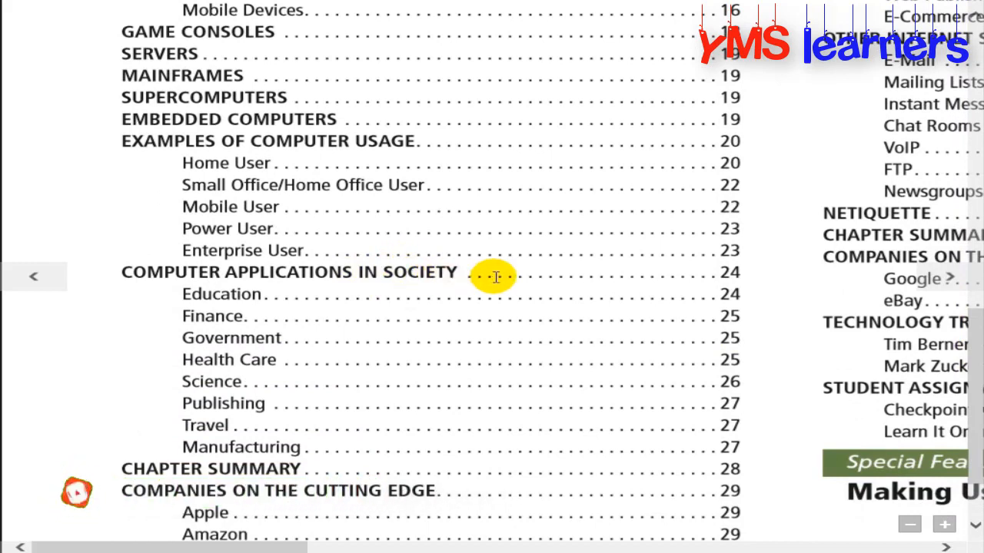
drag(492, 276, 104, 268)
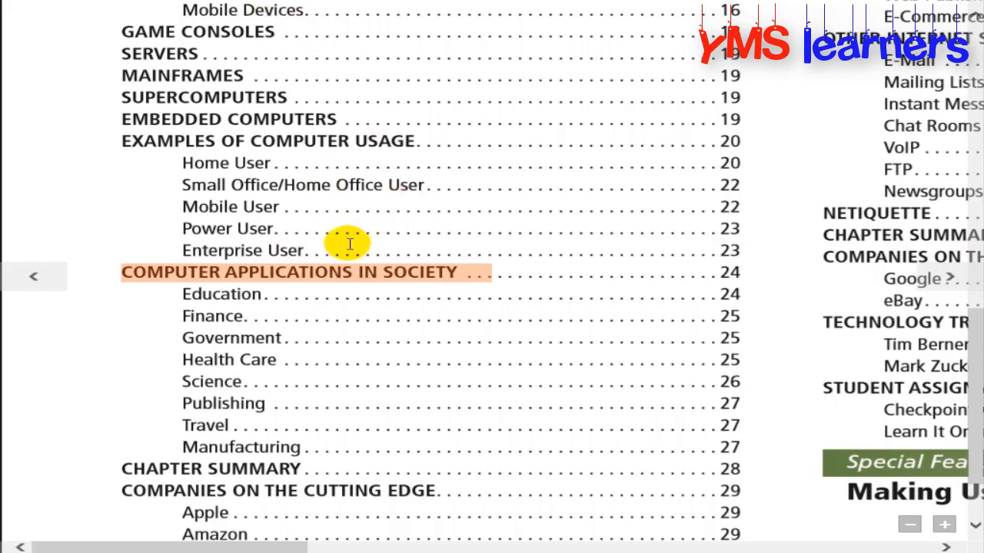
drag(744, 273, 712, 273)
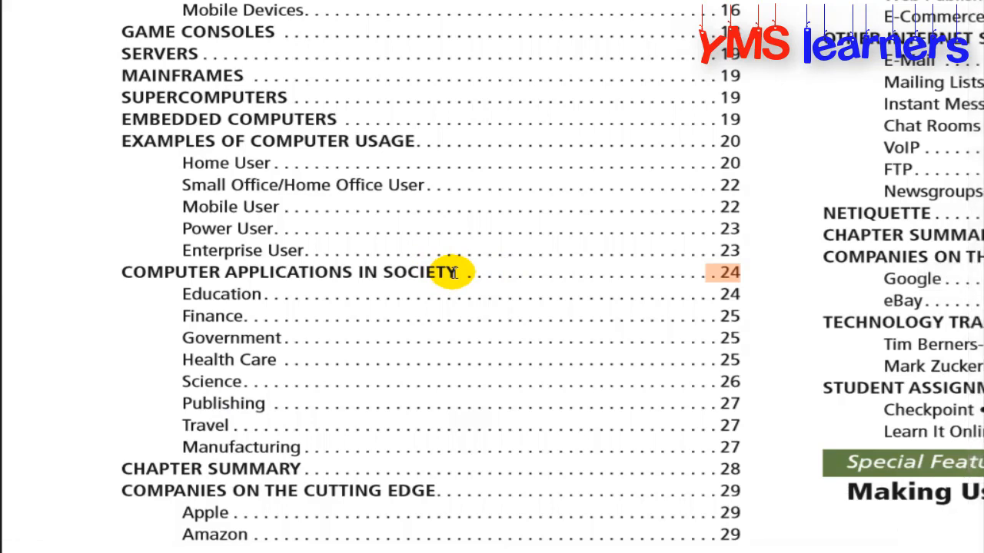
Switch from the book to the desktop, close the Books folder window, and bring up the blank Word document.
click(31, 8)
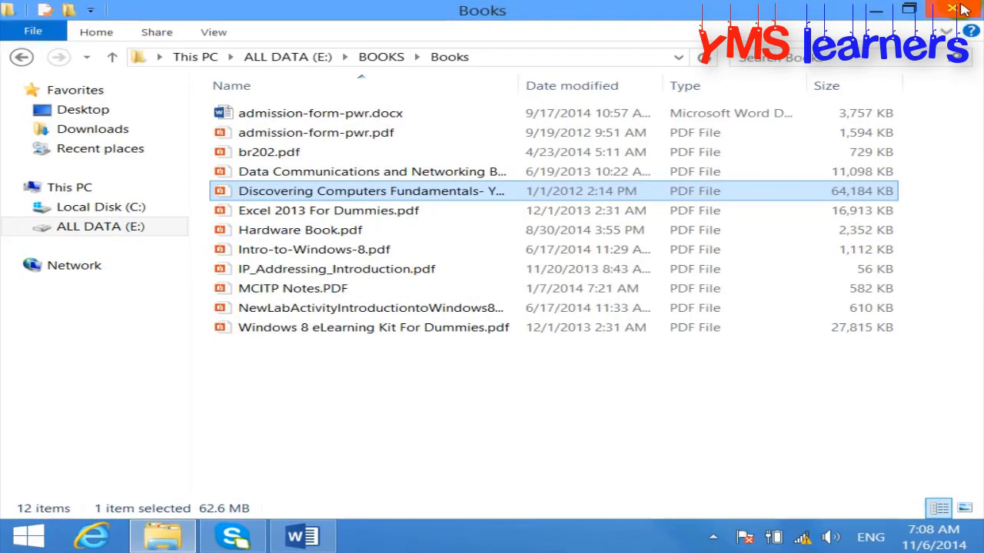
click(963, 9)
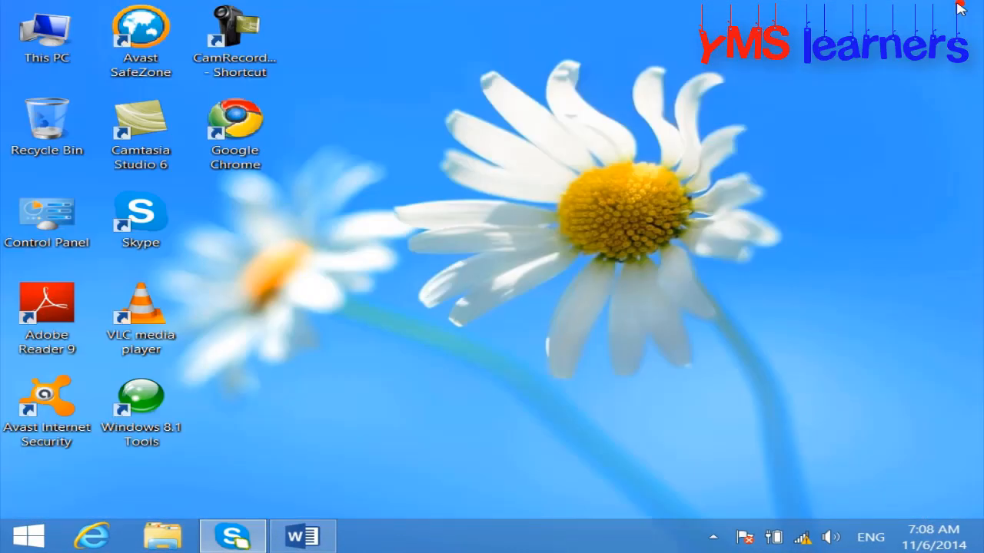
click(300, 538)
Return to the open book and zoom out to examine the contents listing of several chapters at once.
click(31, 9)
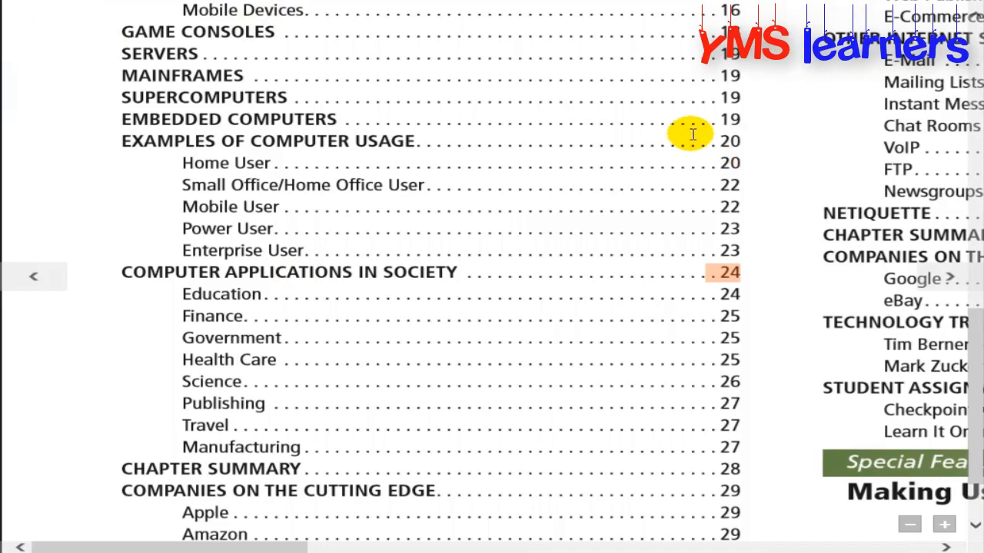
click(912, 522)
click(912, 523)
click(911, 523)
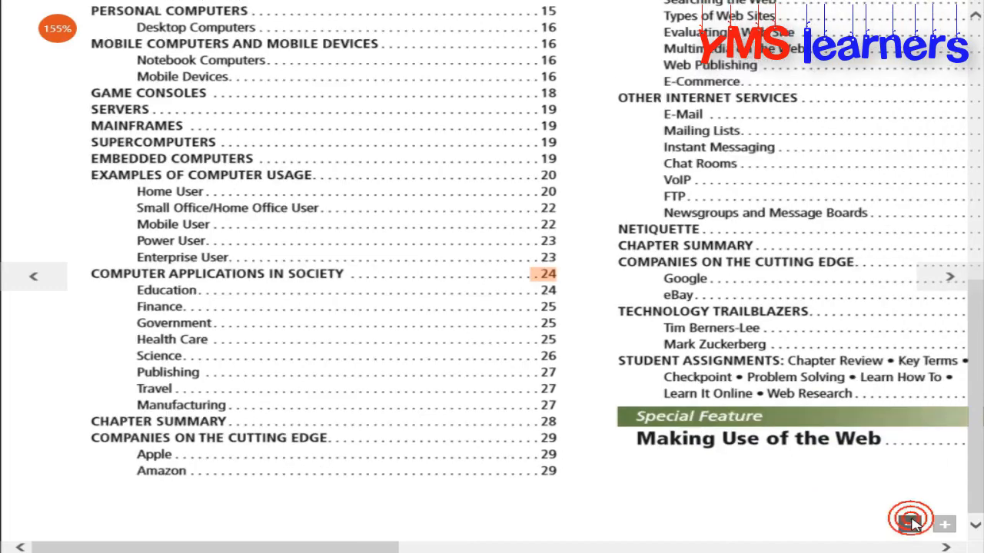
click(911, 523)
click(912, 523)
click(911, 522)
click(911, 522)
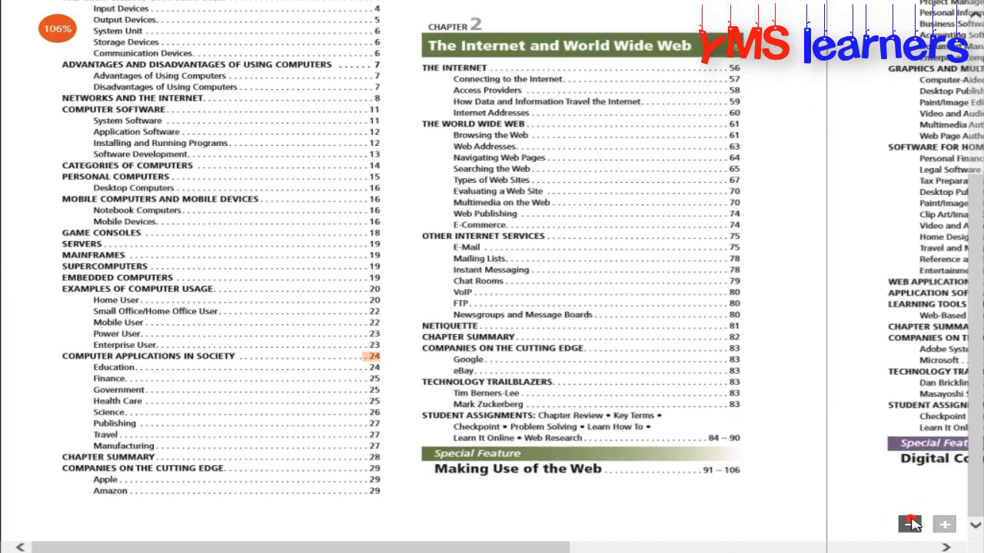
click(912, 523)
click(912, 523)
click(912, 522)
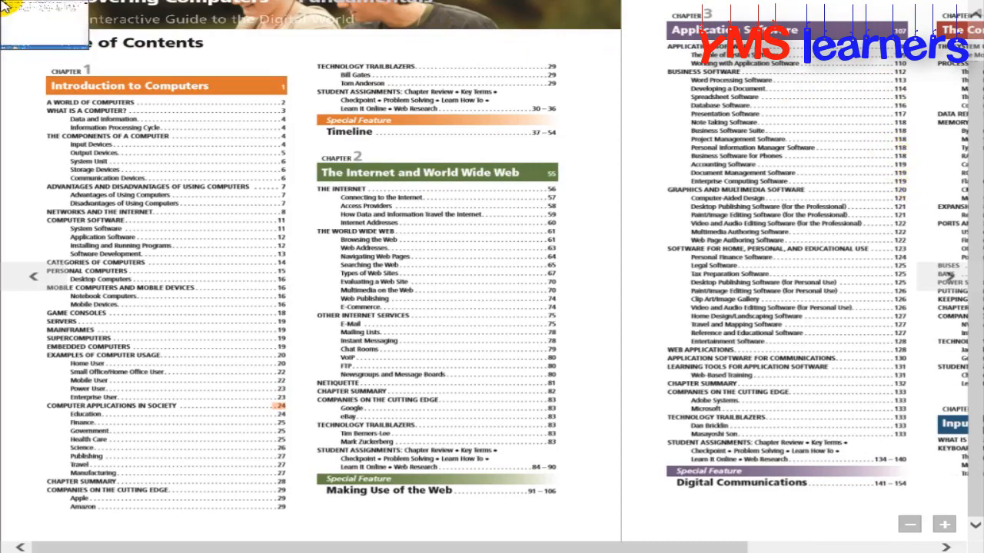
Close the PDF reader with the book and return to the blank Word document.
click(5, 7)
right_click(9, 10)
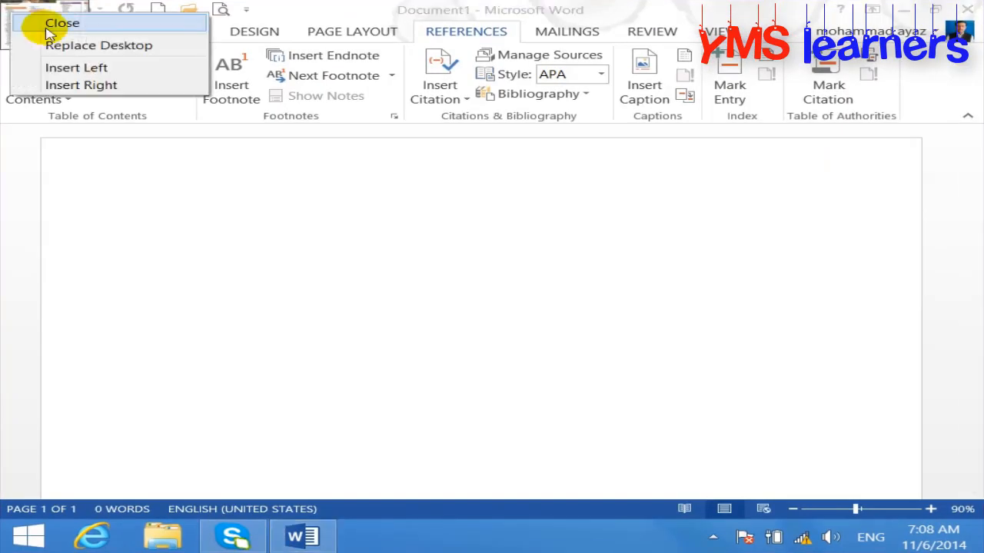
click(50, 25)
click(309, 296)
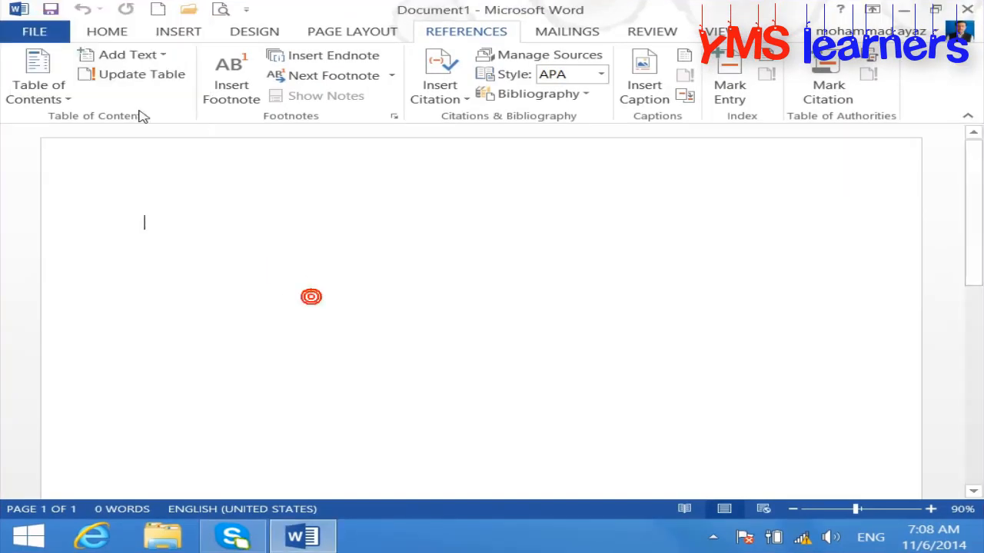
click(61, 100)
click(735, 246)
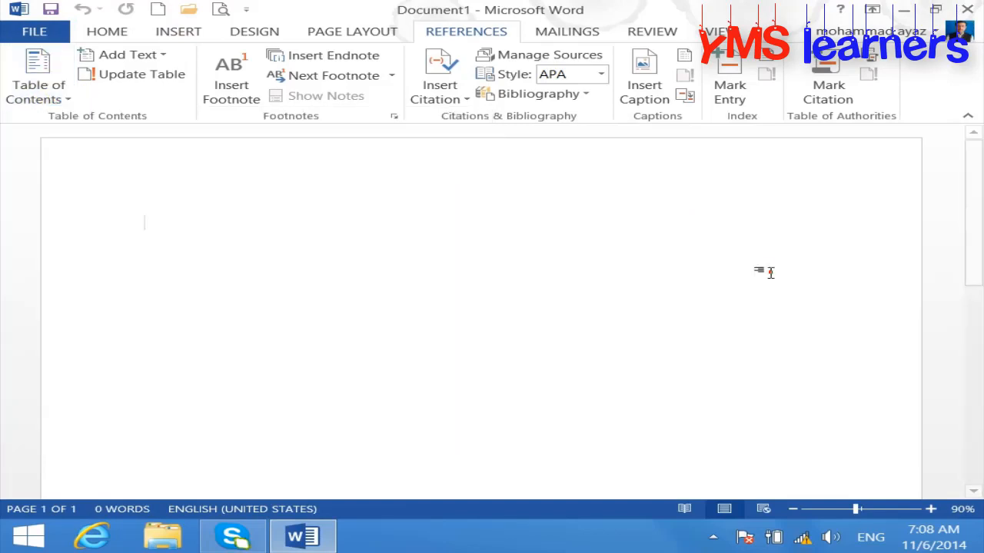
click(978, 217)
click(357, 274)
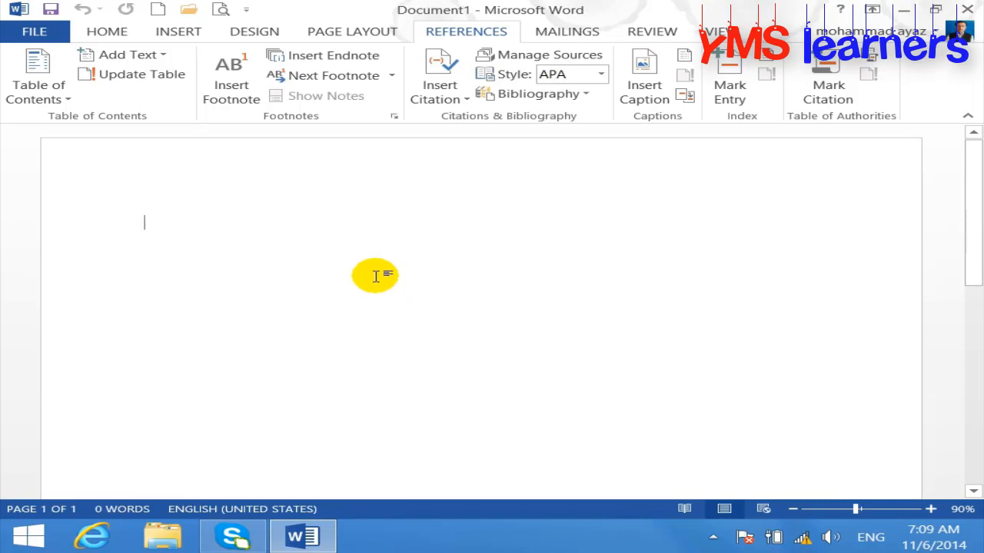
Write "Heading", "Level" and "Field" on three separate lines of the blank document.
text(headin)
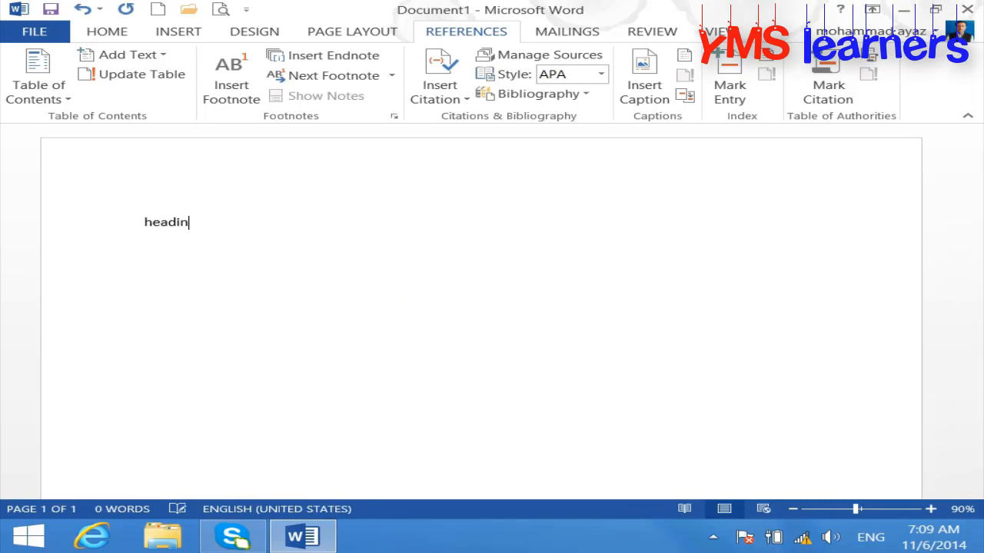
text(g)
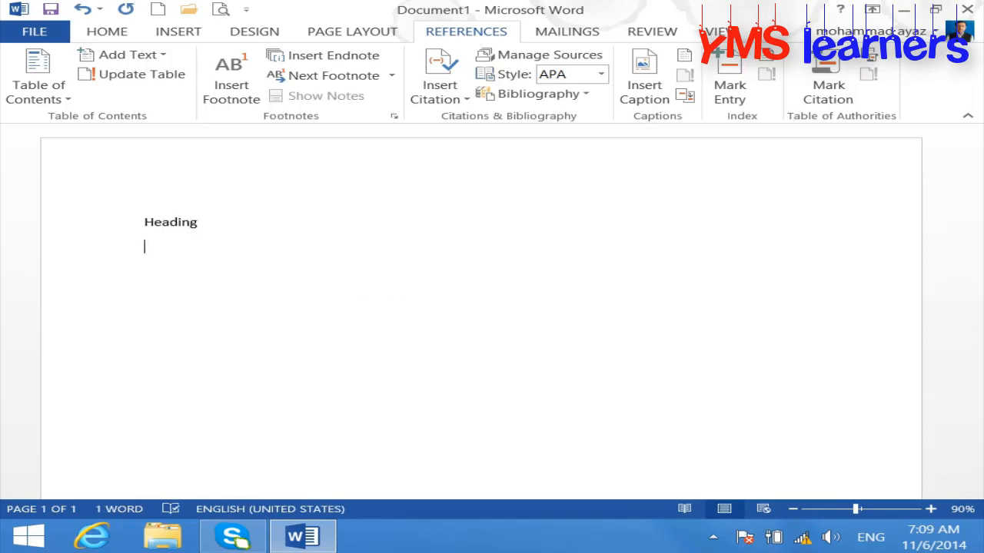
text(levle)
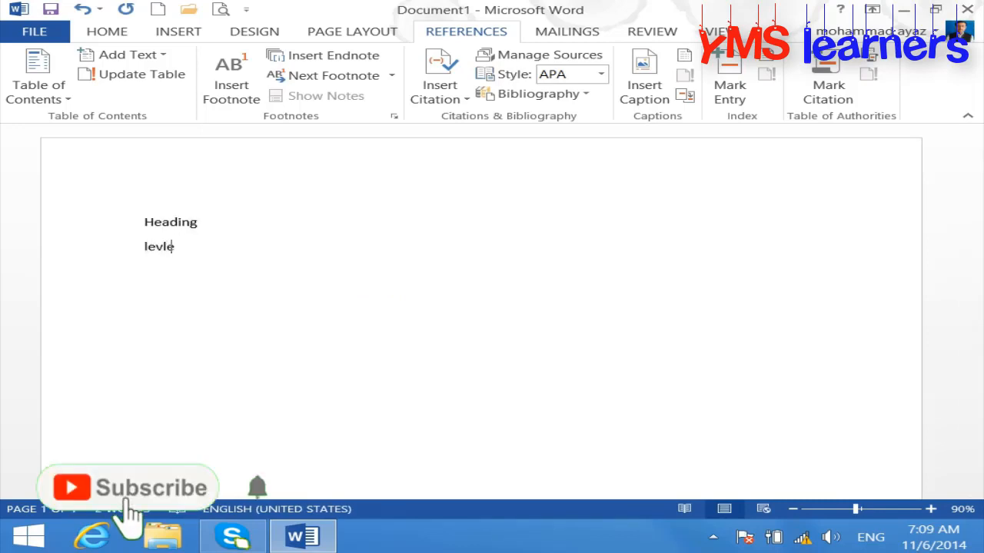
key(BackSpace)
key(BackSpace)
text(el)
key(Return)
text(fire)
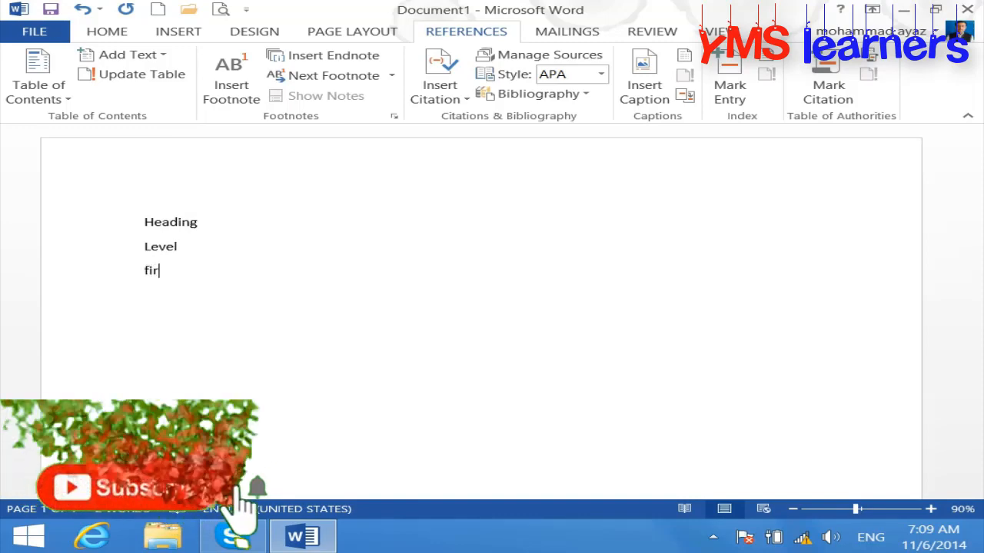
key(BackSpace)
key(BackSpace)
text(eld)
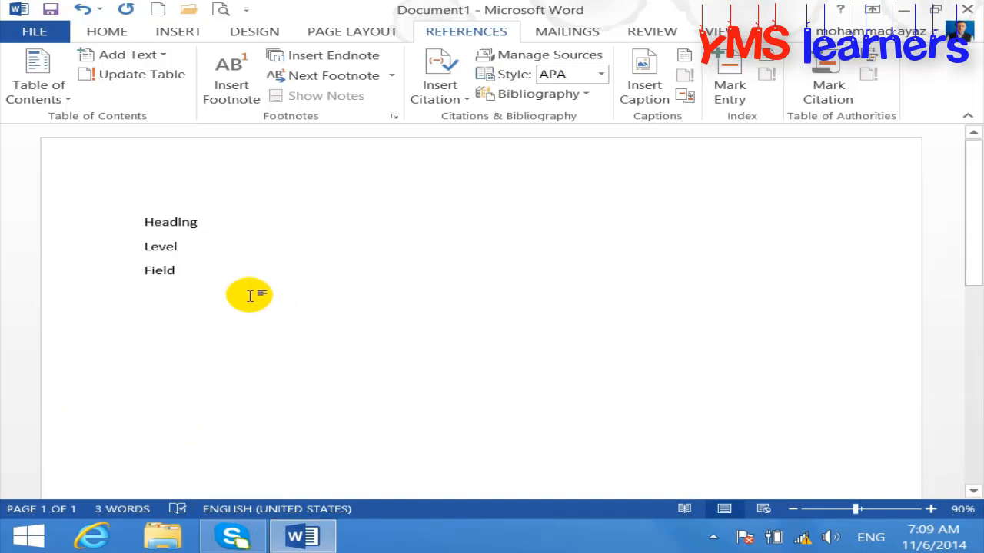
Enlarge the font of the three written lines by several increments and delete their text.
drag(248, 293, 77, 220)
key(ctrl+shift+greater)
key(ctrl+shift+greater)
key(ctrl+shift+greater)
key(ctrl+shift+greater)
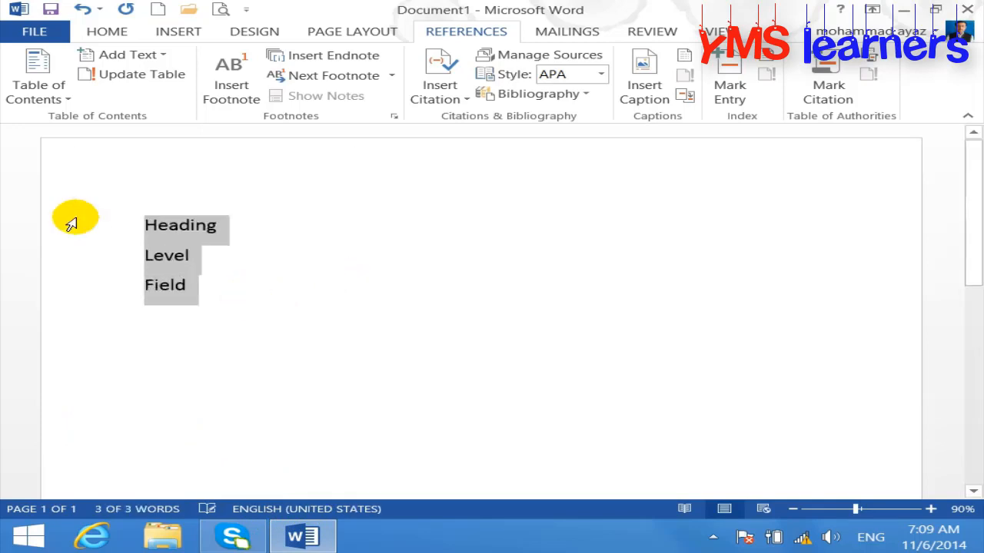
key(Delete)
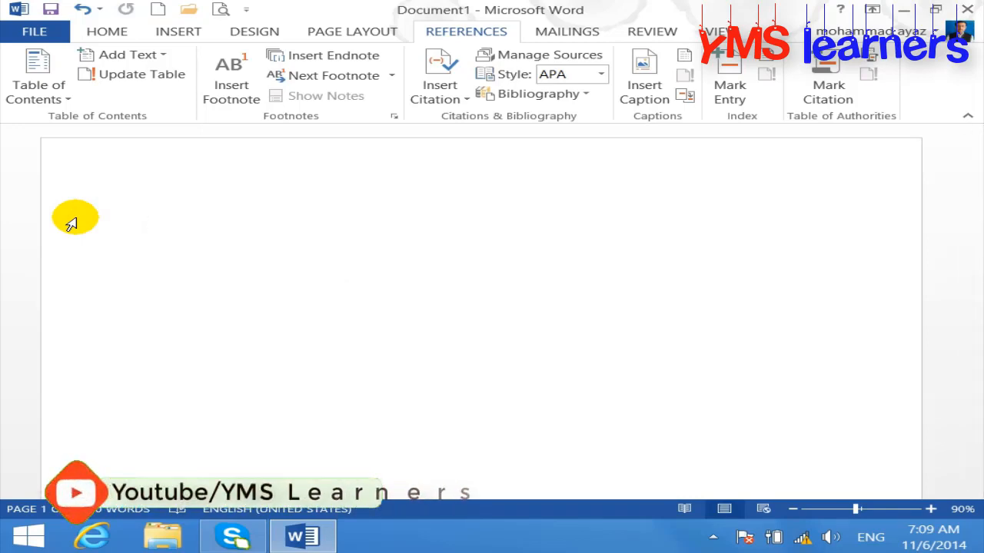
Generate sample paragraphs with =rand() and reduce the font size of the whole text to 17.
text(=)
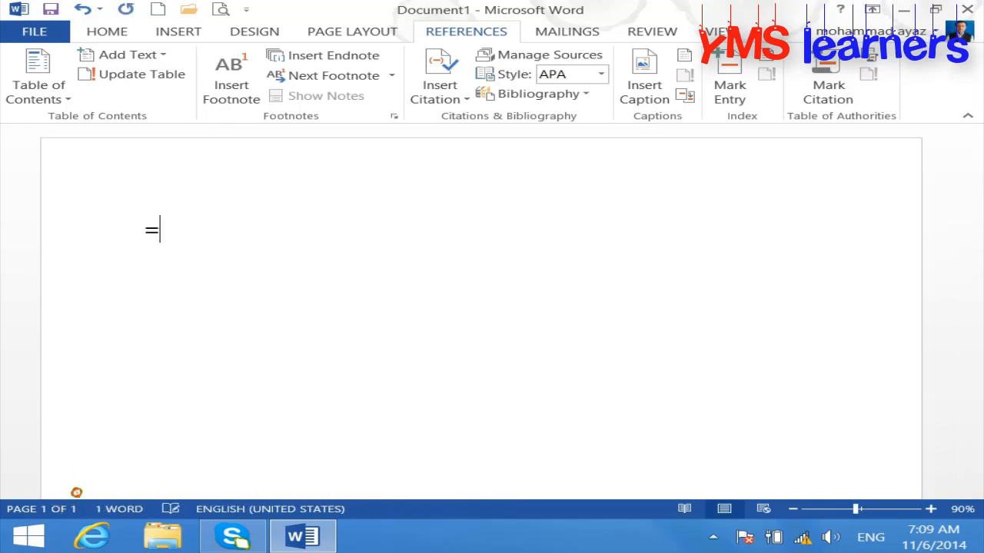
text(rand())
key(Return)
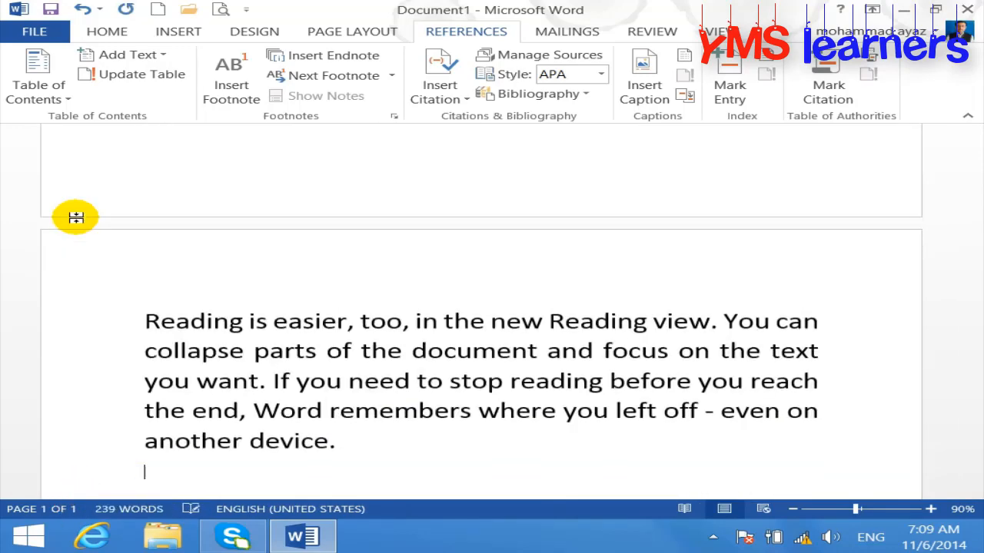
key(ctrl+a)
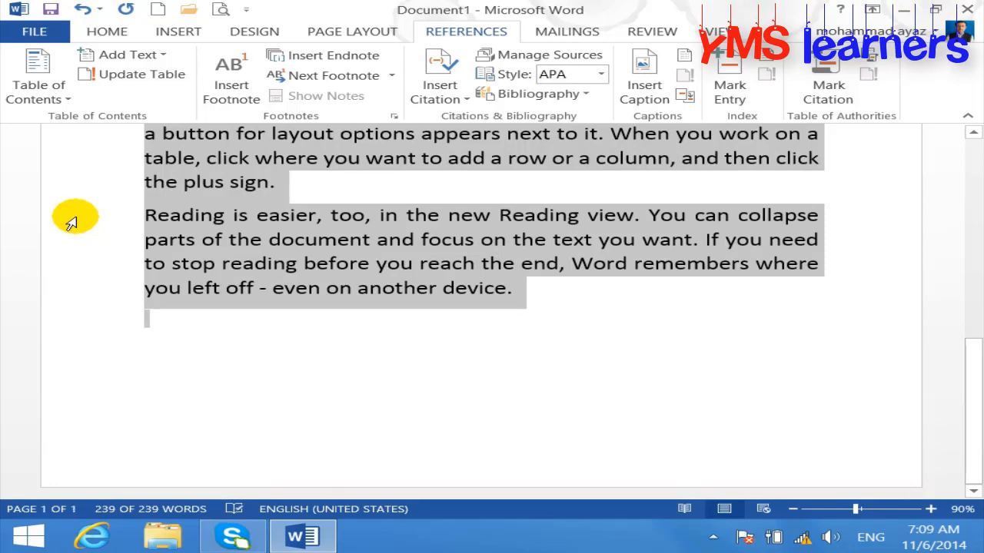
click(311, 265)
drag(960, 345, 961, 171)
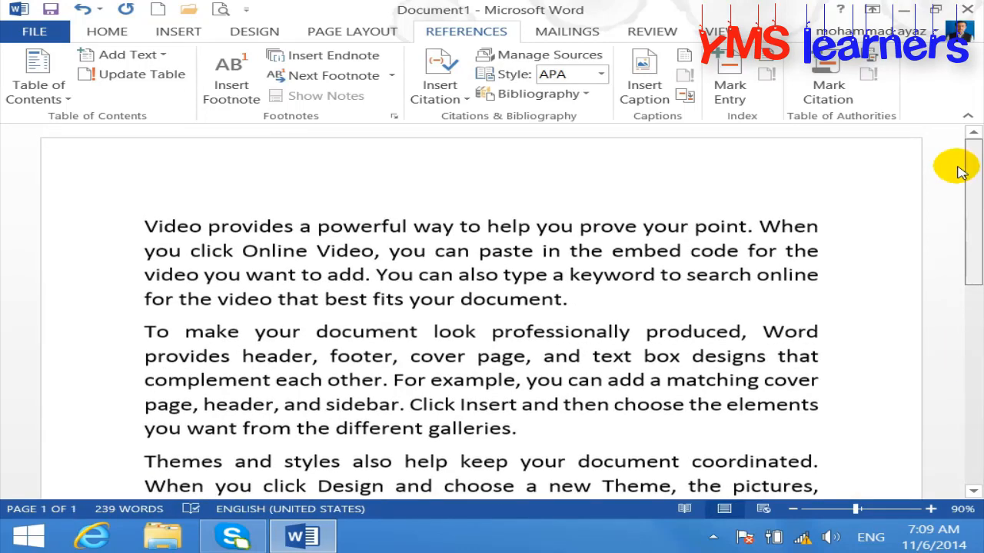
Insert a new line above the first paragraph and write the title "IT Concept" on it.
click(142, 228)
key(Return)
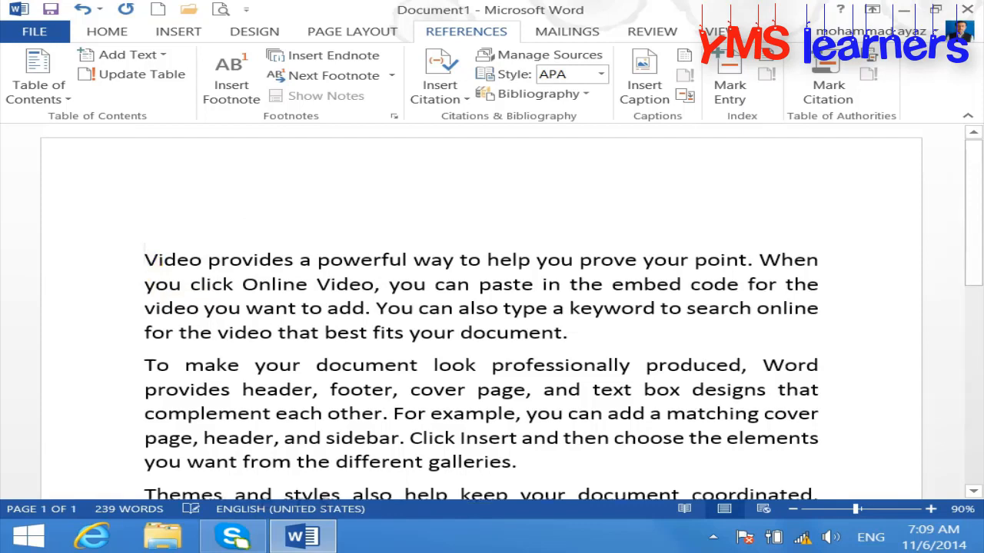
key(Up)
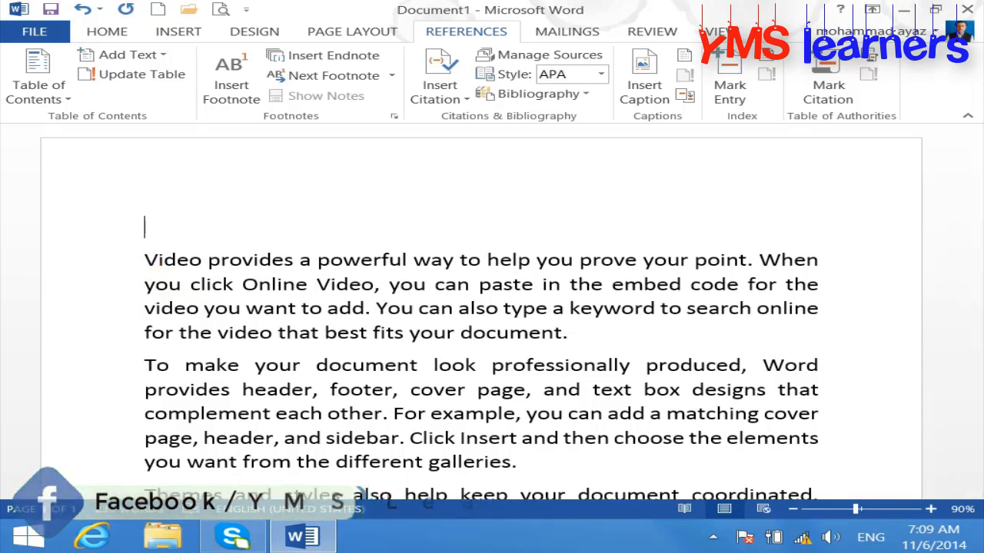
text(IT Concept)
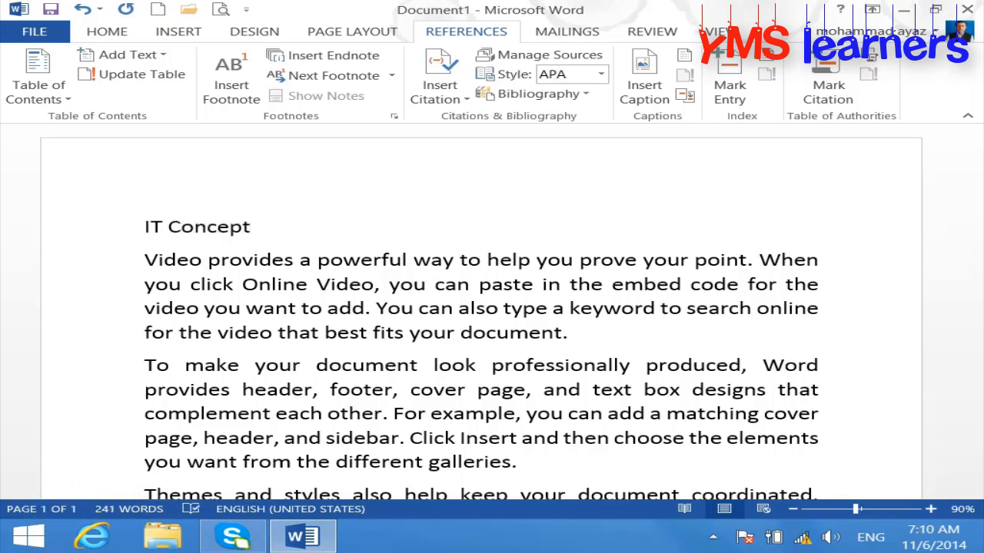
Apply the Heading 1 style to the "IT Concept" title.
drag(311, 226, 127, 226)
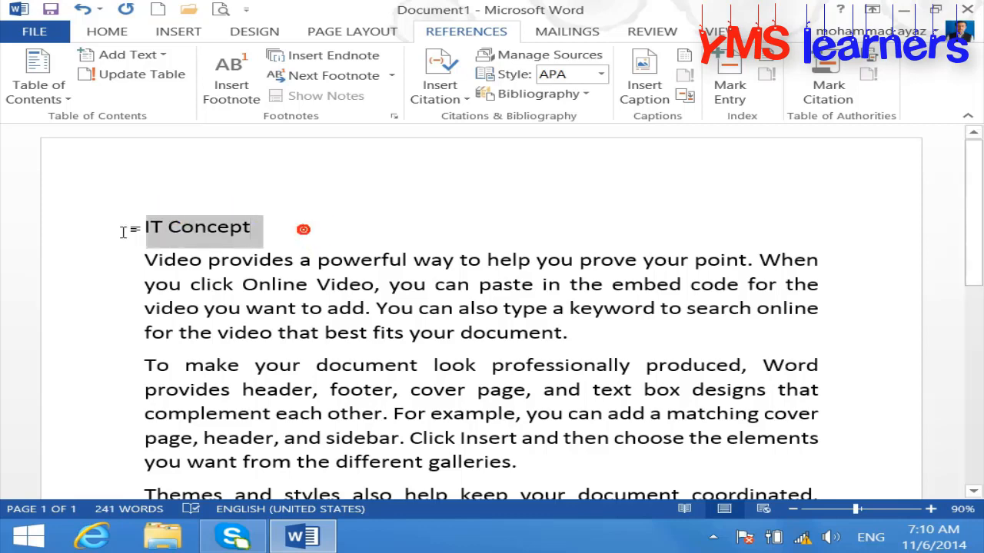
click(107, 31)
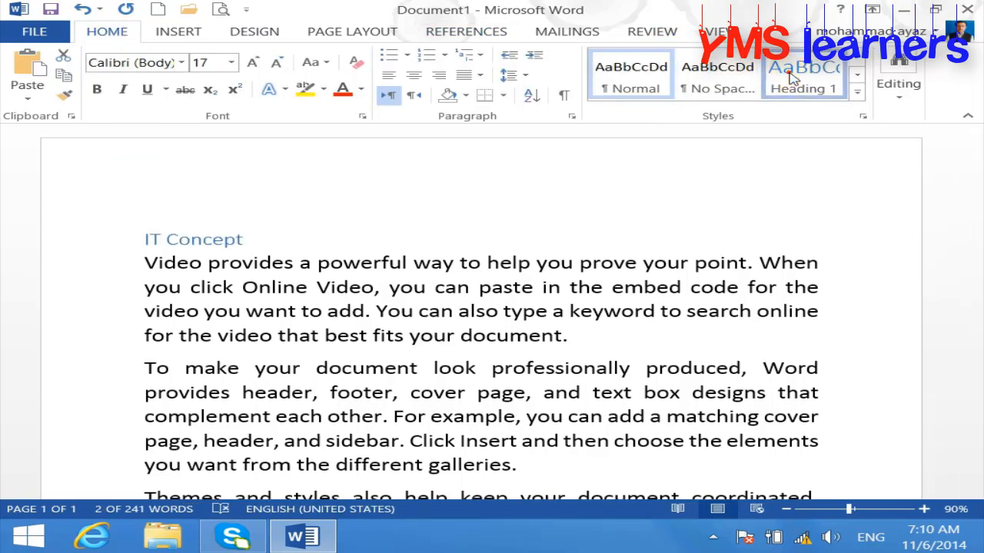
click(792, 77)
Check the document's headings in the Navigation pane and close the pane again.
key(ctrl+f)
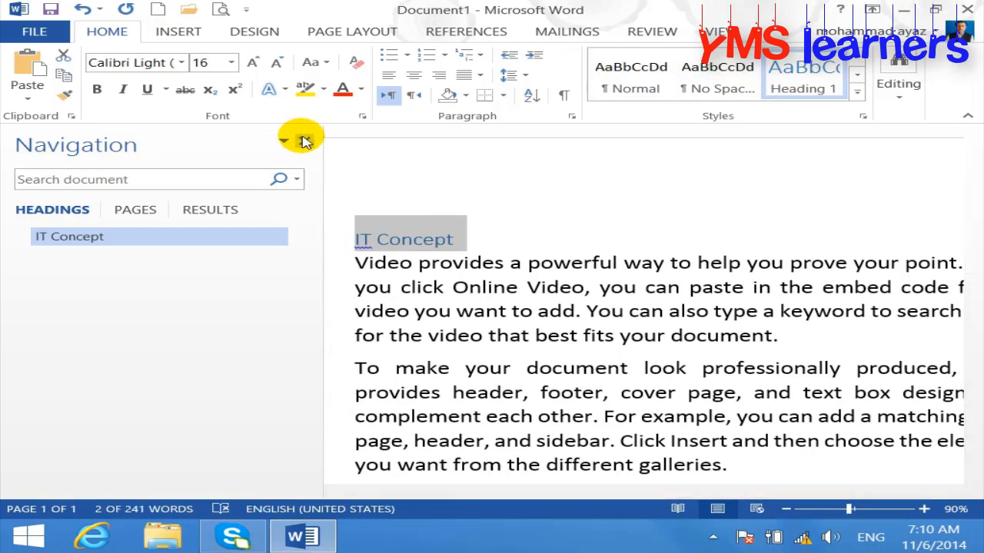
click(305, 140)
click(279, 237)
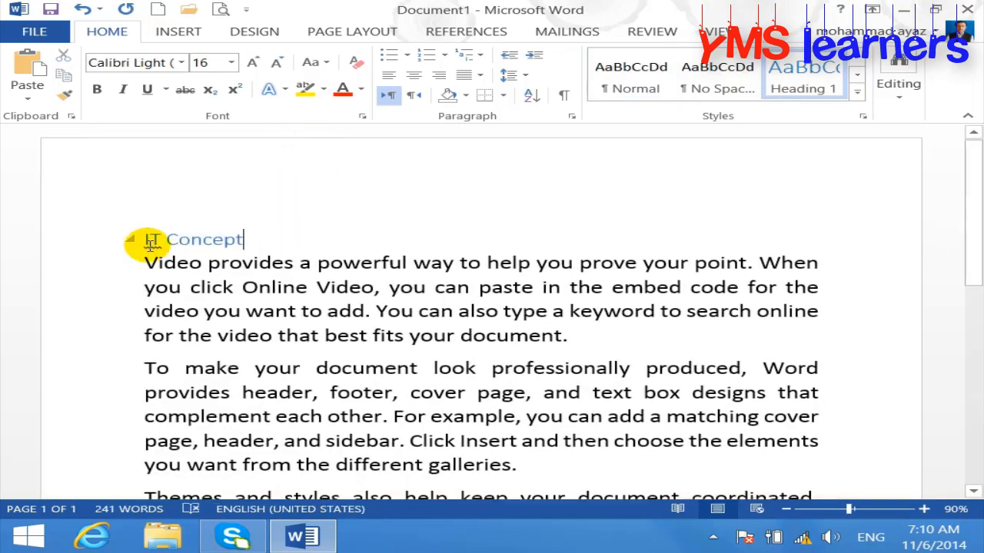
Ignore the grammar suggestion for "IT" in the heading once and place the cursor after the first paragraph.
right_click(153, 243)
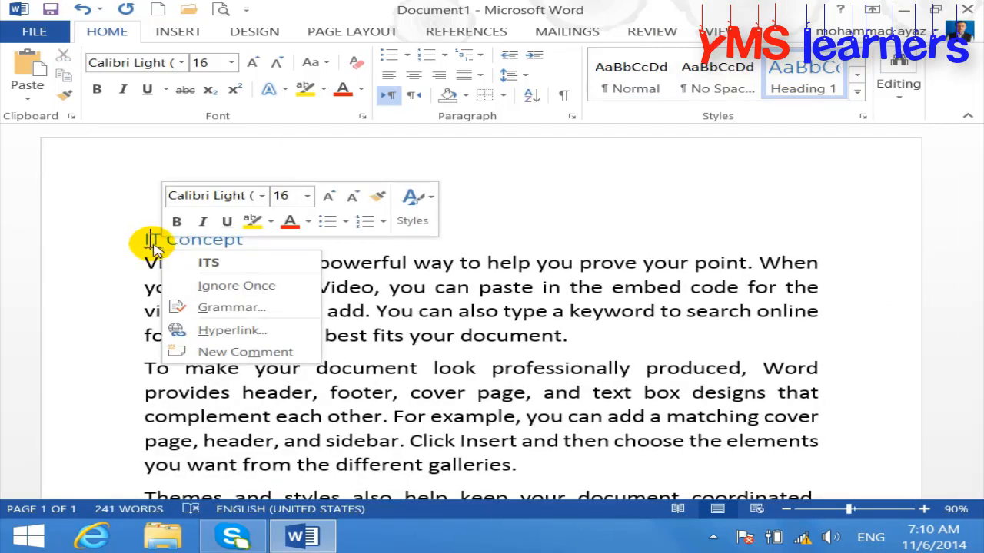
click(206, 285)
triple_click(269, 239)
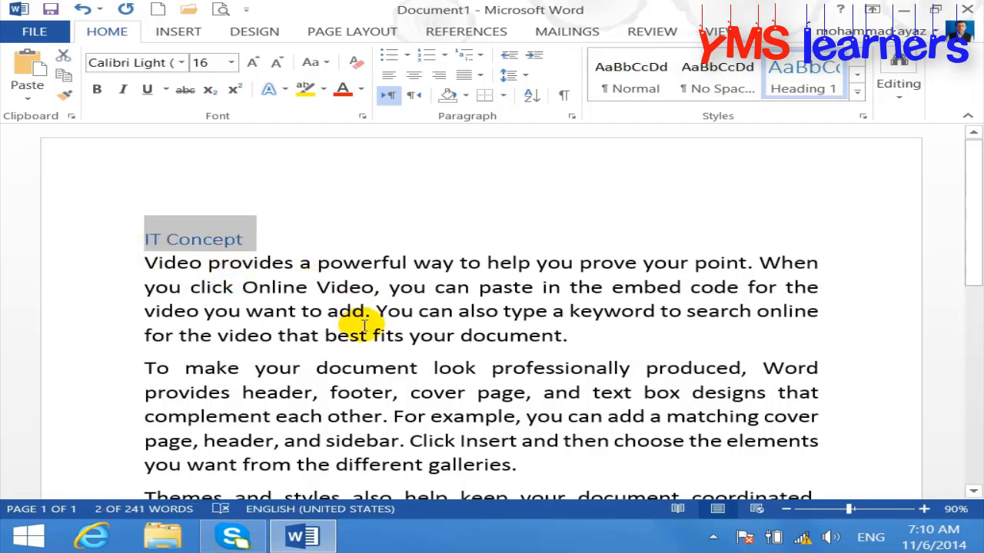
click(385, 368)
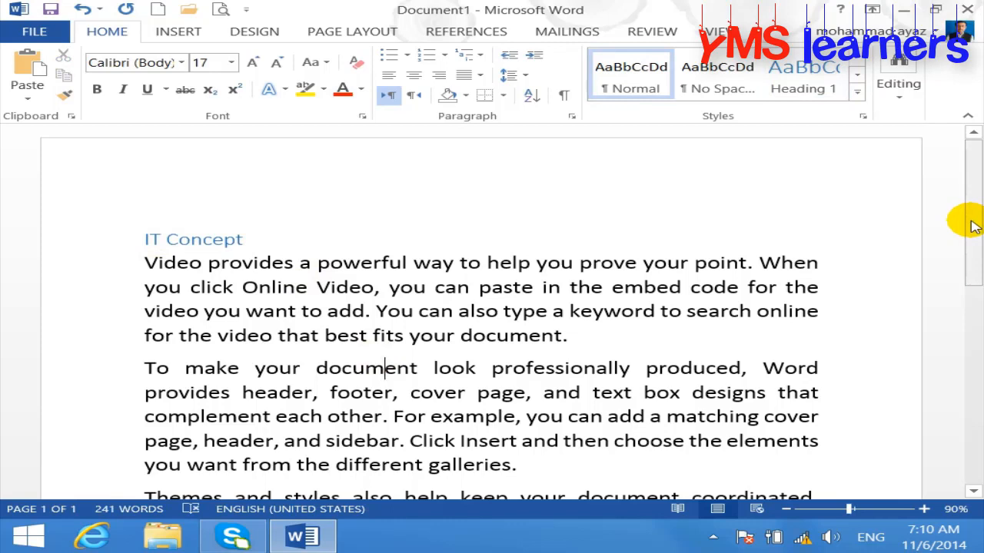
click(607, 337)
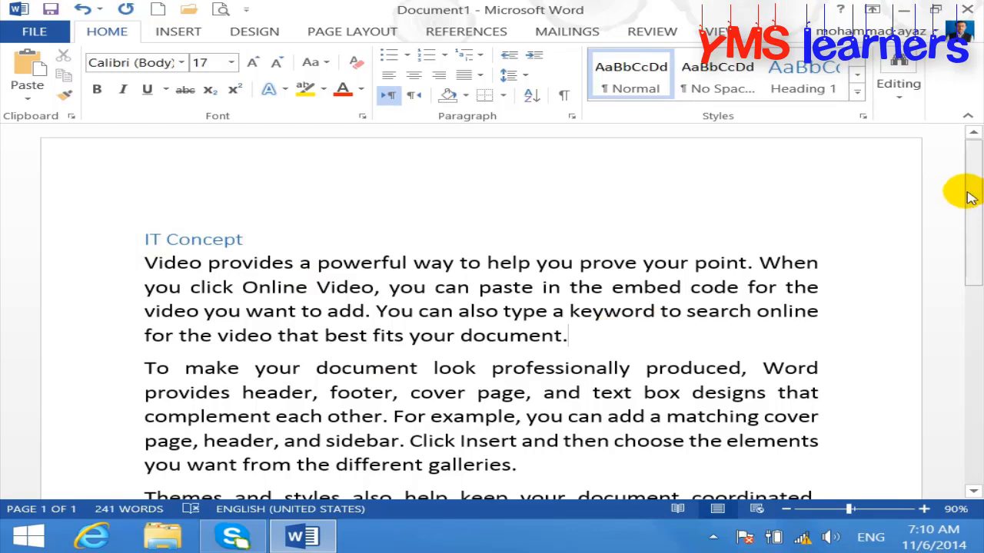
Insert the line "What is computer?" after the second paragraph, above "Themes and styles", and apply the Heading 1 style to it.
drag(961, 180, 975, 253)
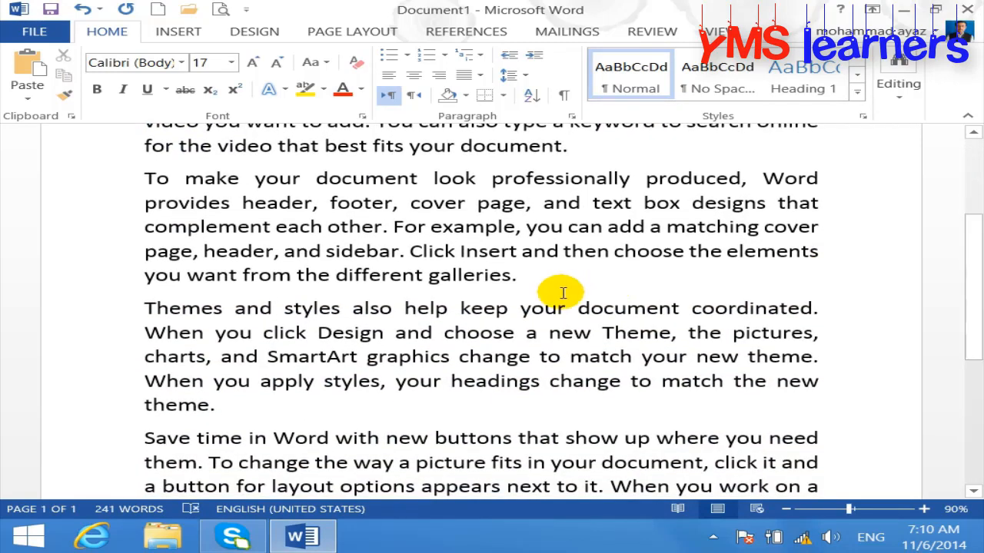
click(561, 292)
key(Return)
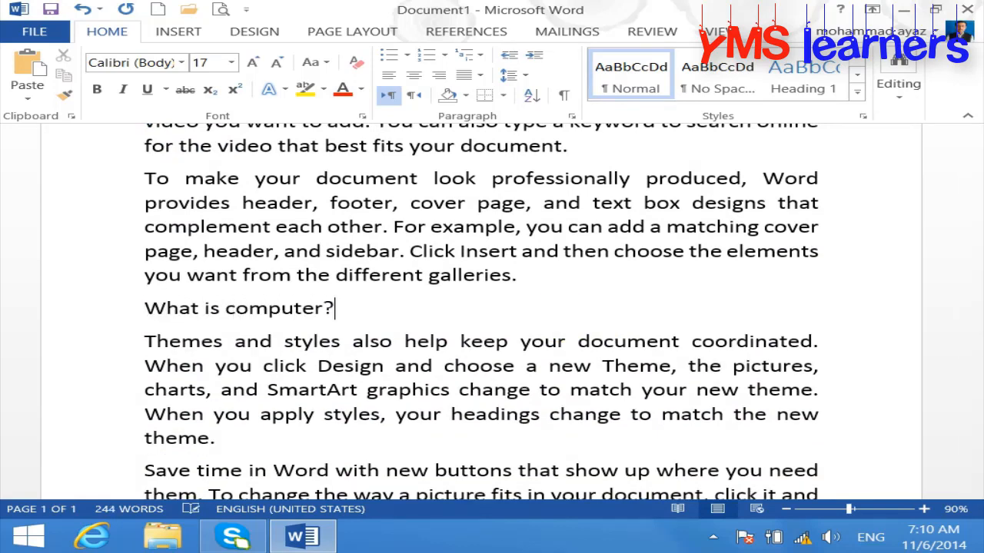
triple_click(395, 319)
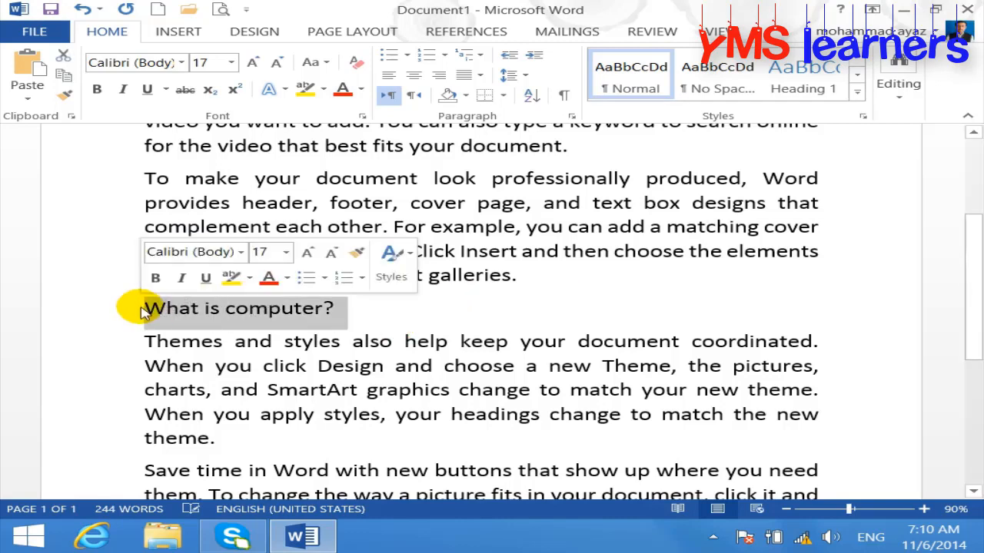
click(826, 85)
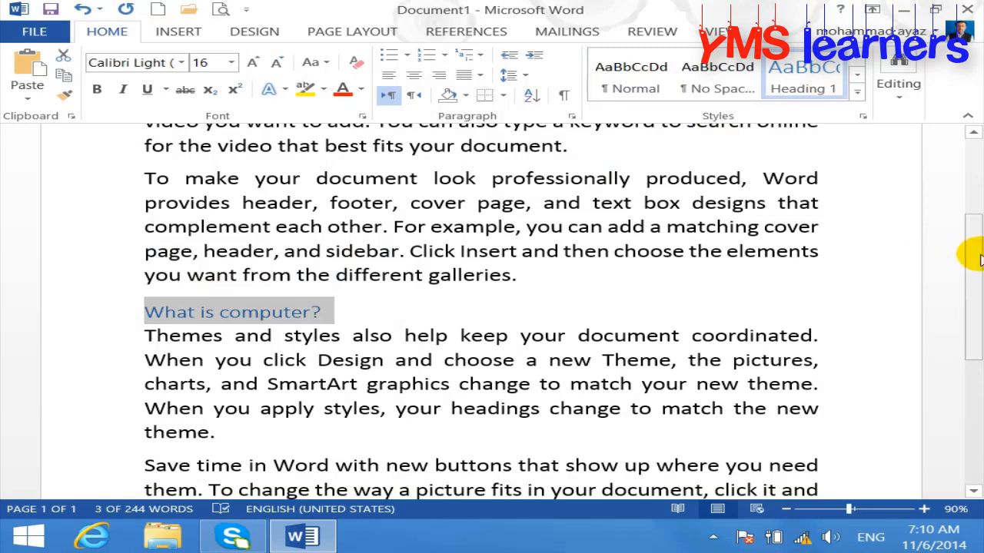
Add a page break at the end of the document and generate sample paragraphs on page 2 with =rand().
scroll(976, 304, down, 1)
drag(977, 304, 970, 398)
click(354, 384)
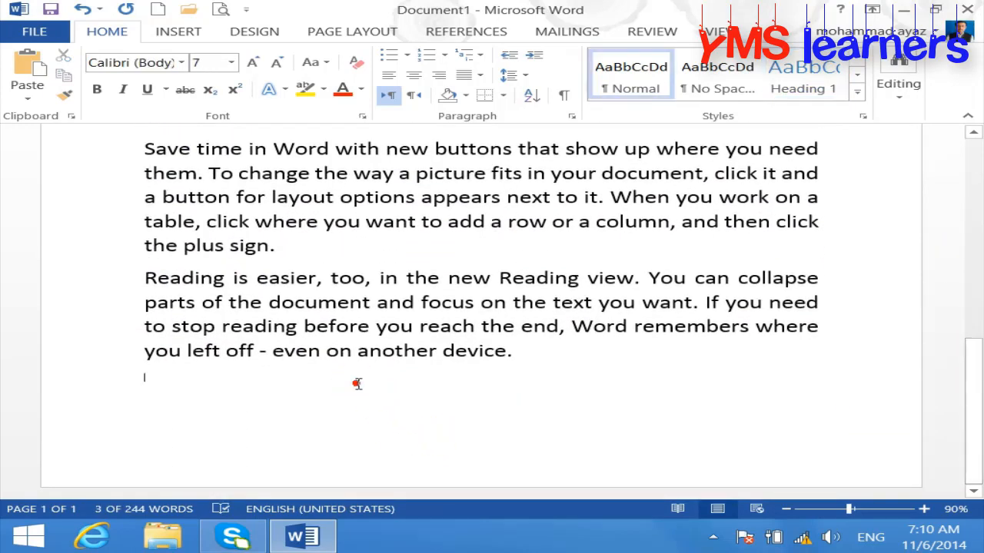
key(ctrl+Return)
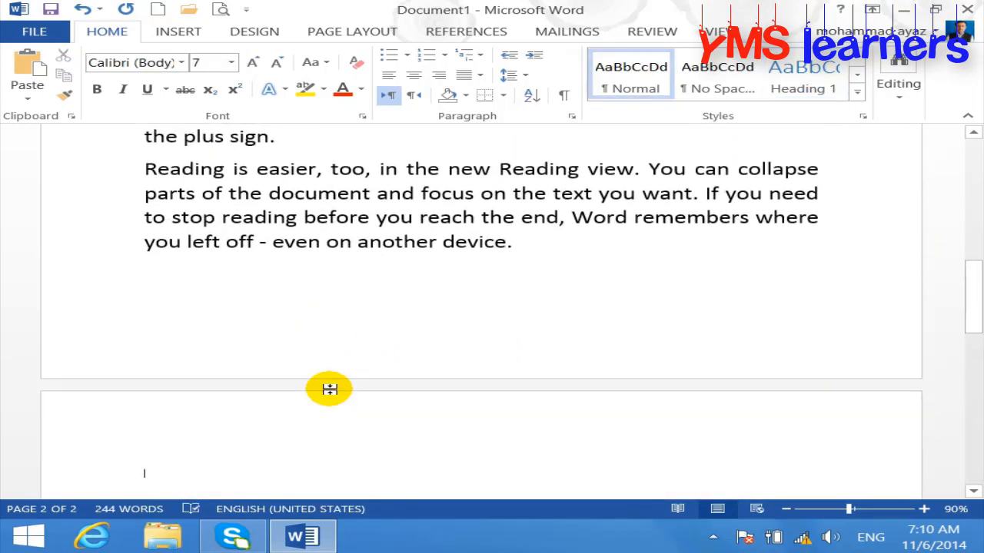
text(=rand())
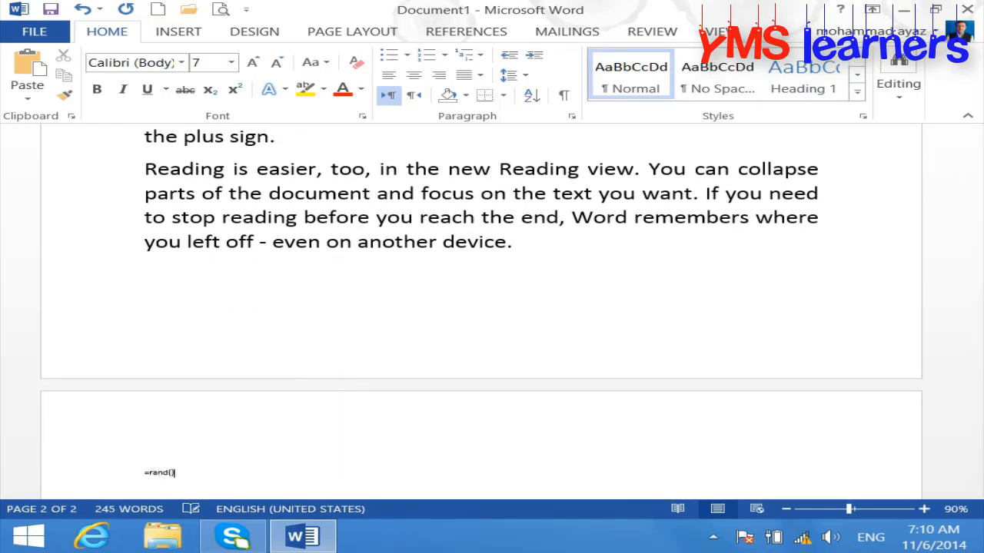
key(Return)
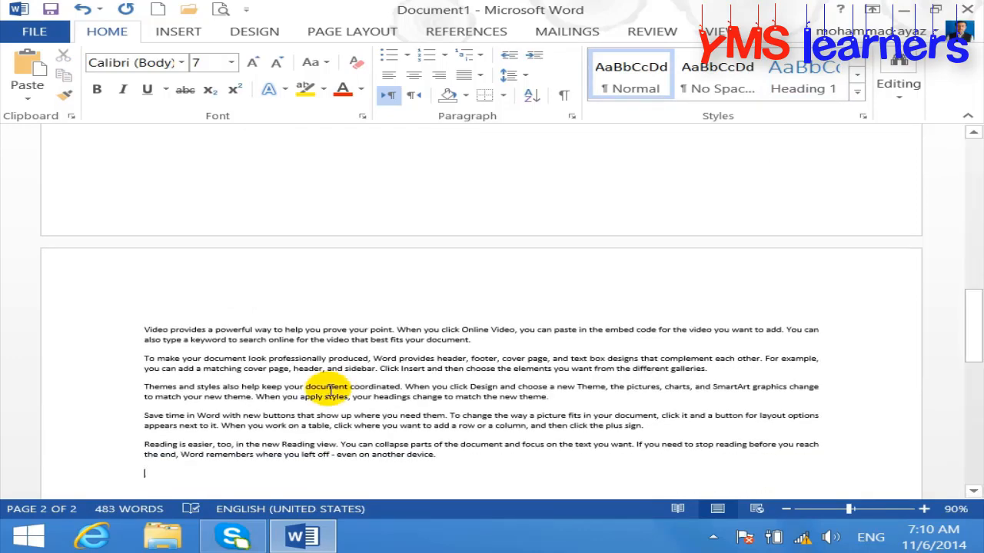
Increase the font size of all the sample paragraphs on page 2 to 16.
drag(450, 466, 105, 327)
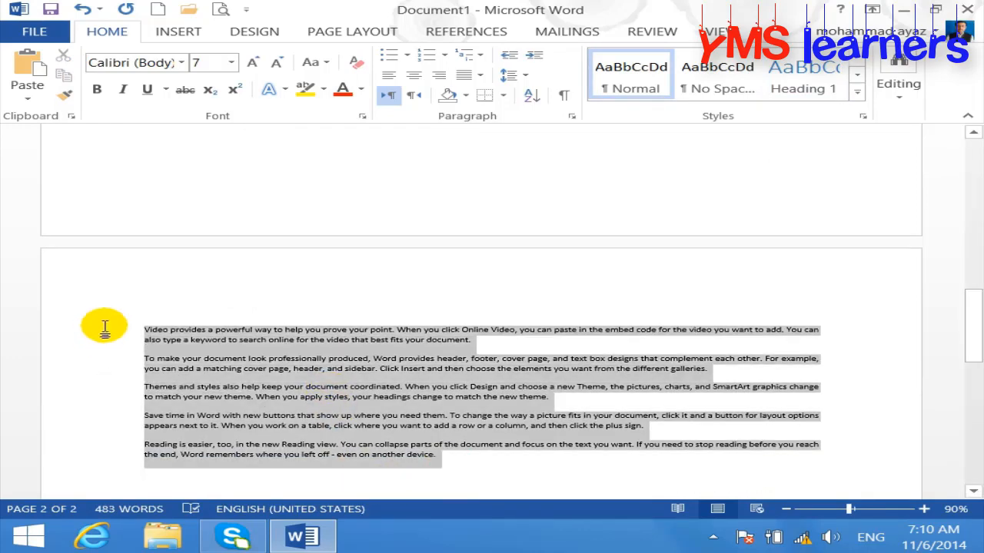
key(ctrl+bracketright)
key(ctrl+bracketright)
key(ctrl+bracketright)
key(ctrl+bracketright)
key(ctrl+bracketright)
key(ctrl+bracketright)
key(ctrl+bracketright)
key(ctrl+bracketright)
key(ctrl+bracketright)
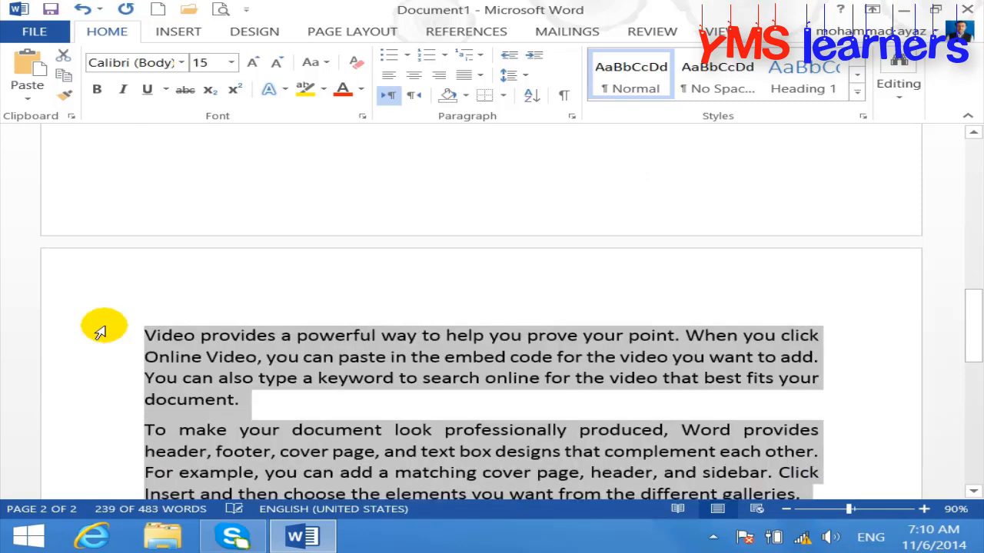
Insert a new line above the first paragraph on page 2 and write the title "Input Devices" on it.
key(Up)
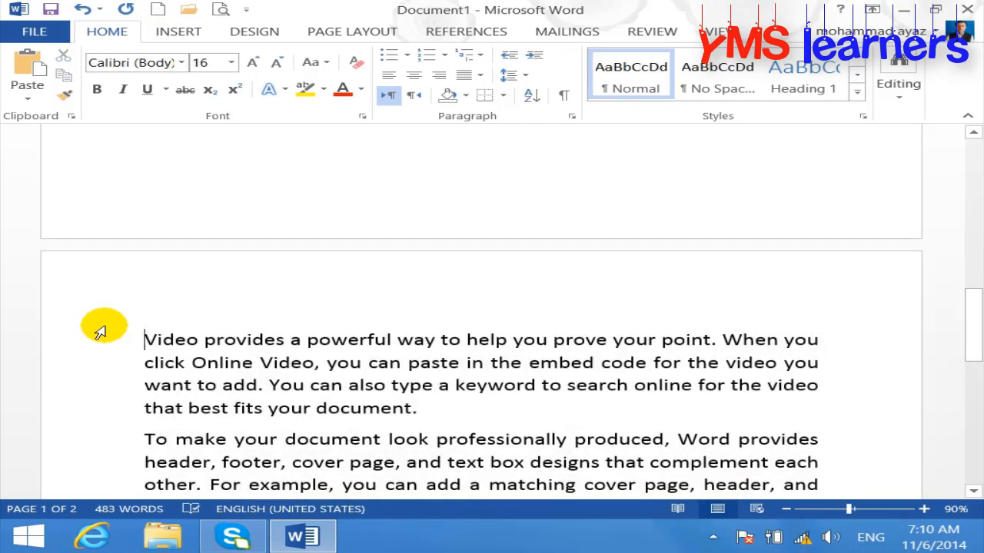
key(Return)
click(99, 328)
text(mouse)
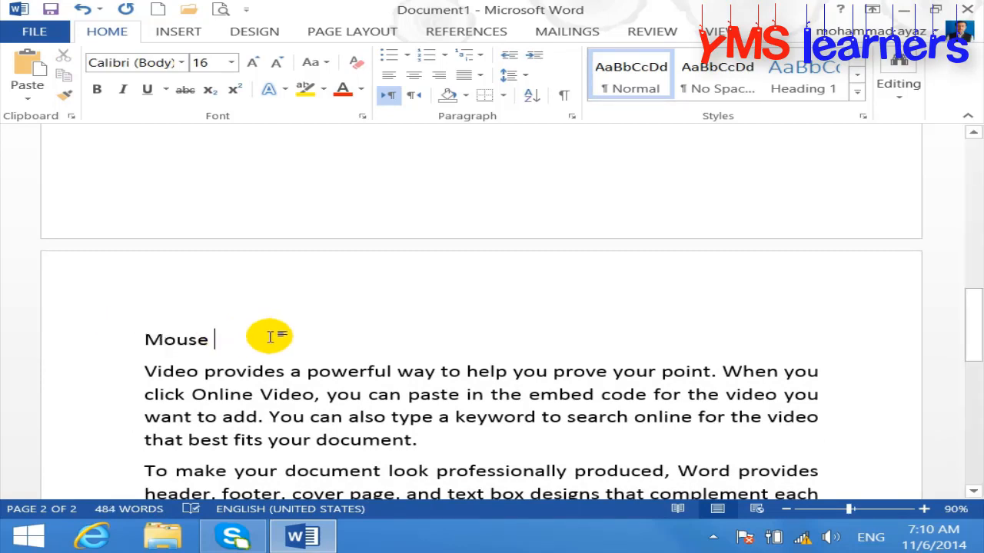
click(67, 332)
text(input)
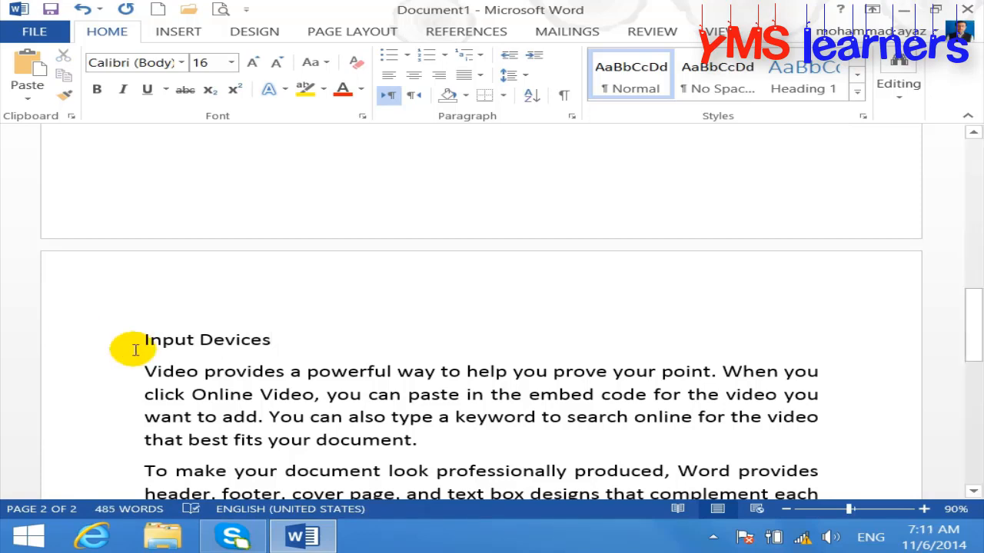
Apply the Heading 1 style to the "Input Devices" title and make it bold.
triple_click(332, 332)
click(834, 83)
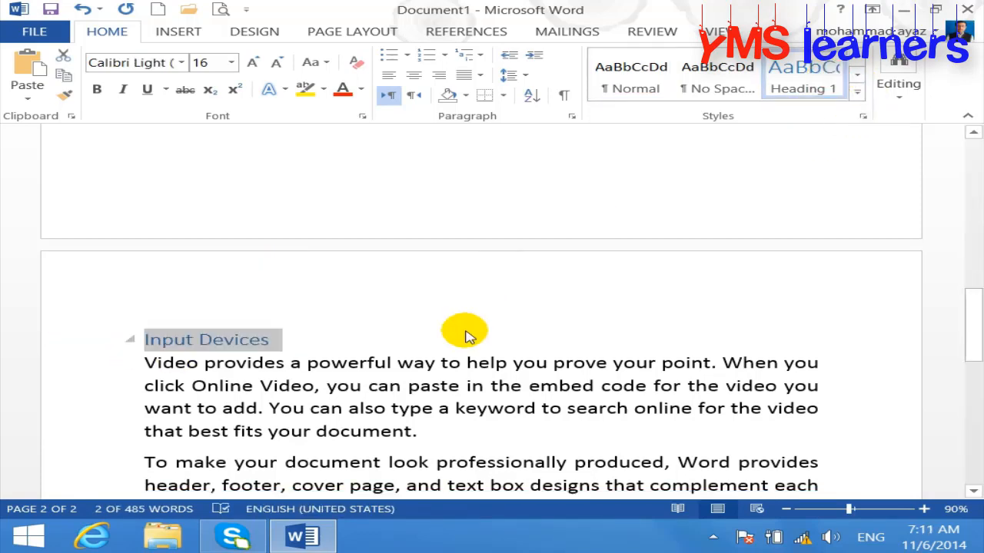
key(ctrl+b)
Insert the line "Mouse" after the second paragraph on page 2 and apply the Heading 1 style to it.
drag(970, 319, 972, 364)
click(433, 341)
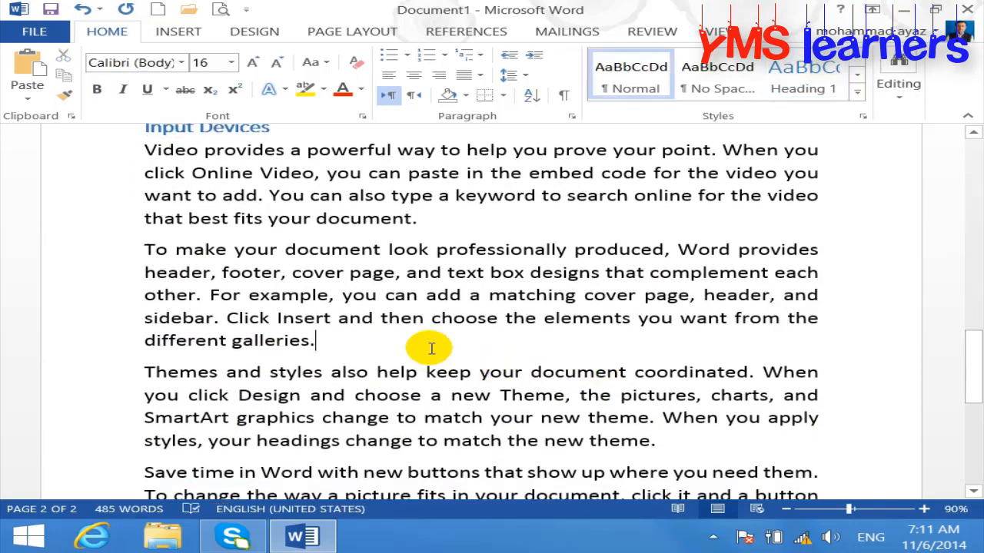
key(Return)
text(Mouse)
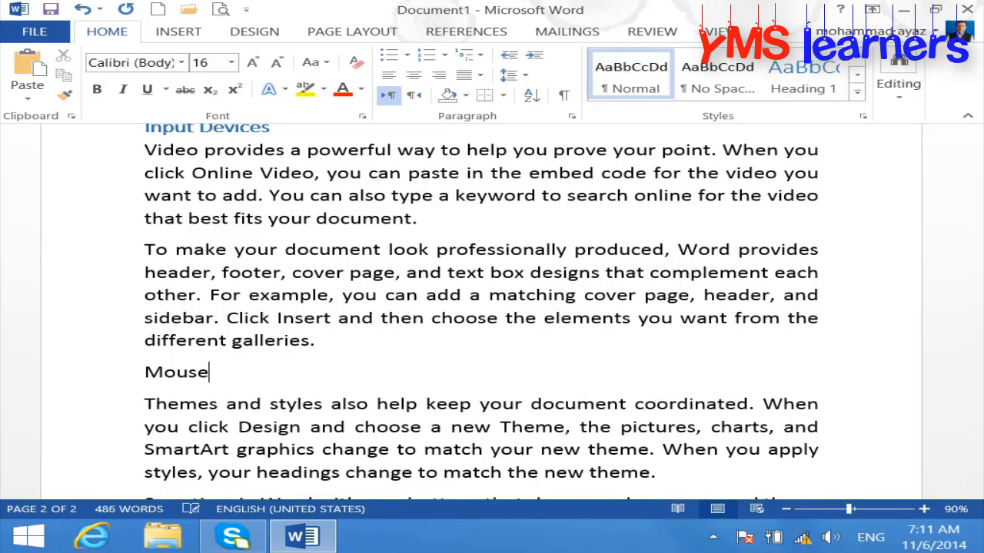
drag(277, 369, 44, 376)
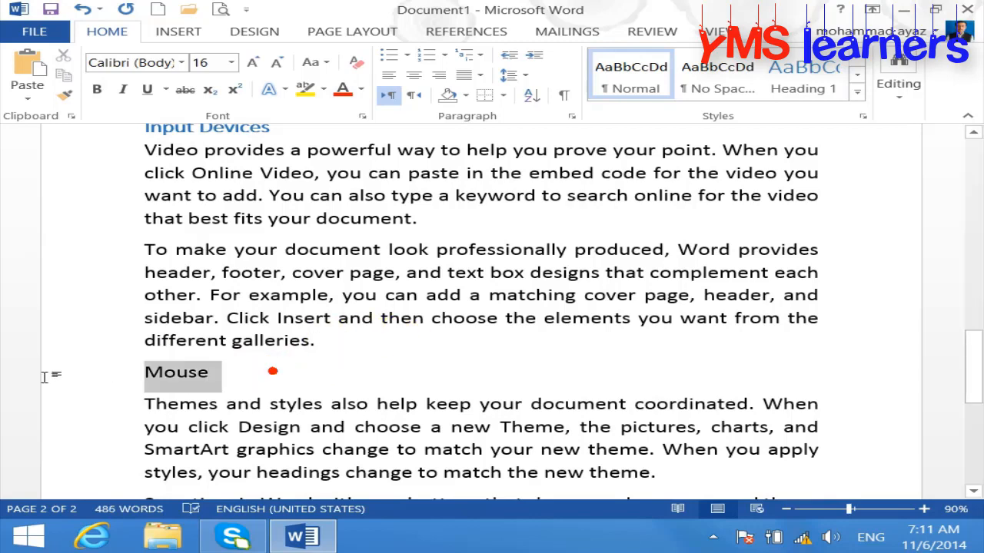
click(828, 77)
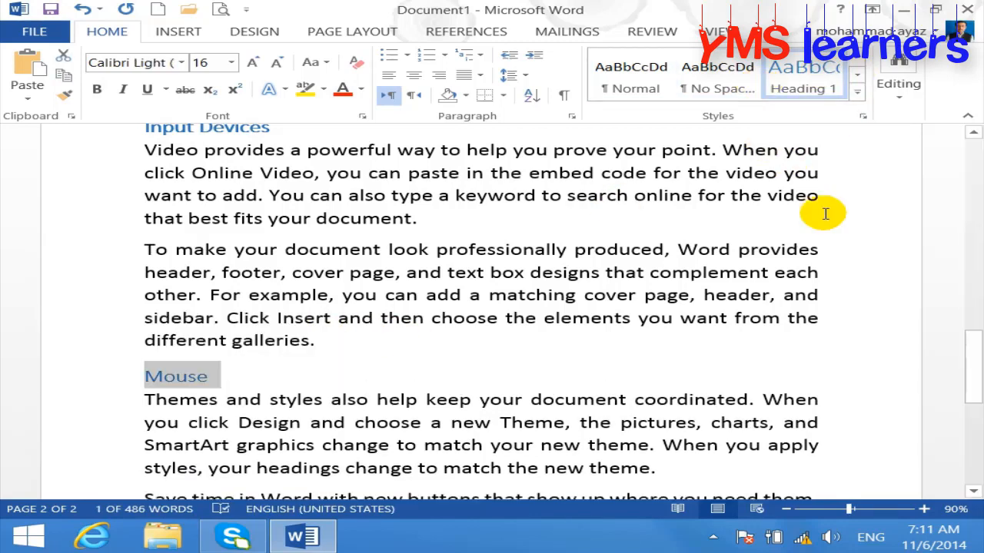
Add a page break after the text on page 2 and generate sample paragraphs on page 3 with =rand().
drag(977, 349, 978, 424)
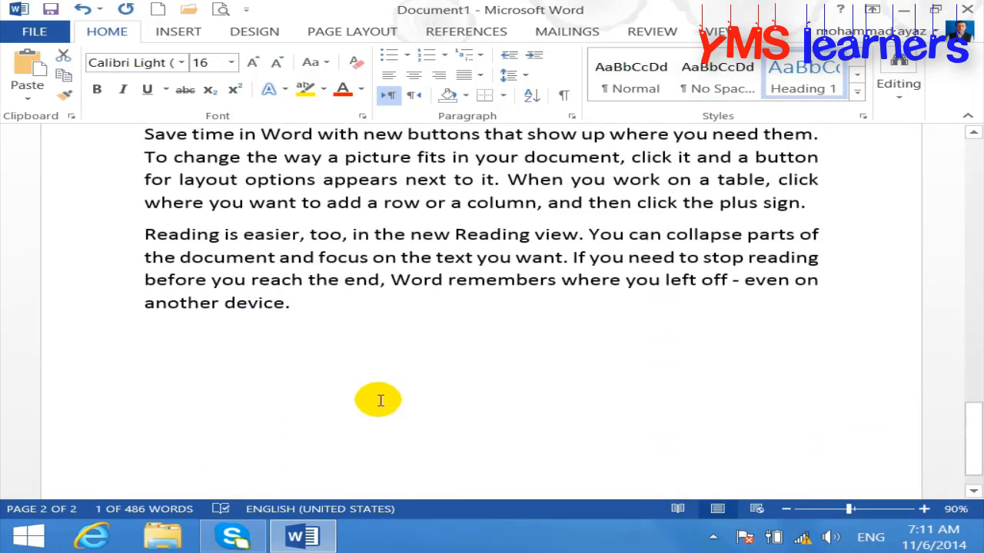
click(221, 339)
key(ctrl+Return)
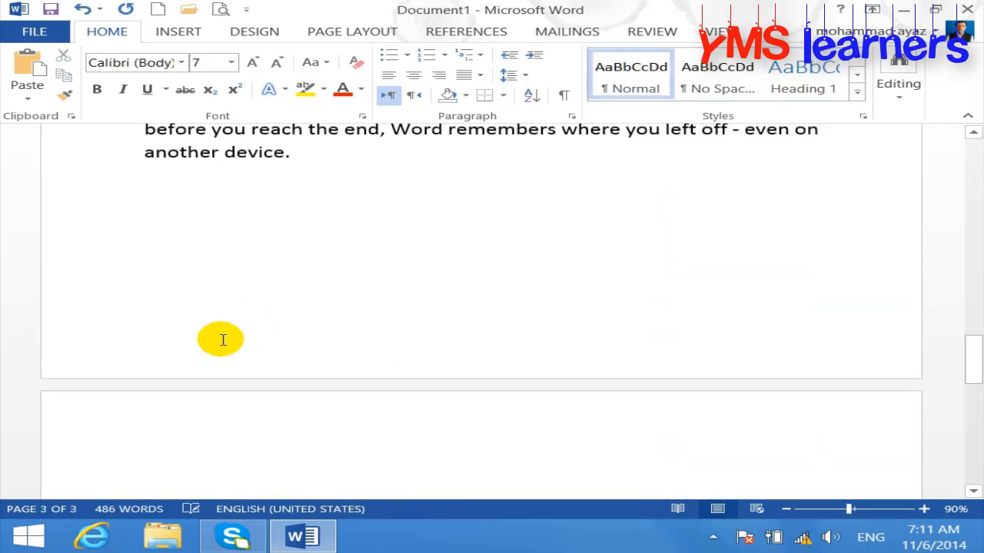
text(=rand()
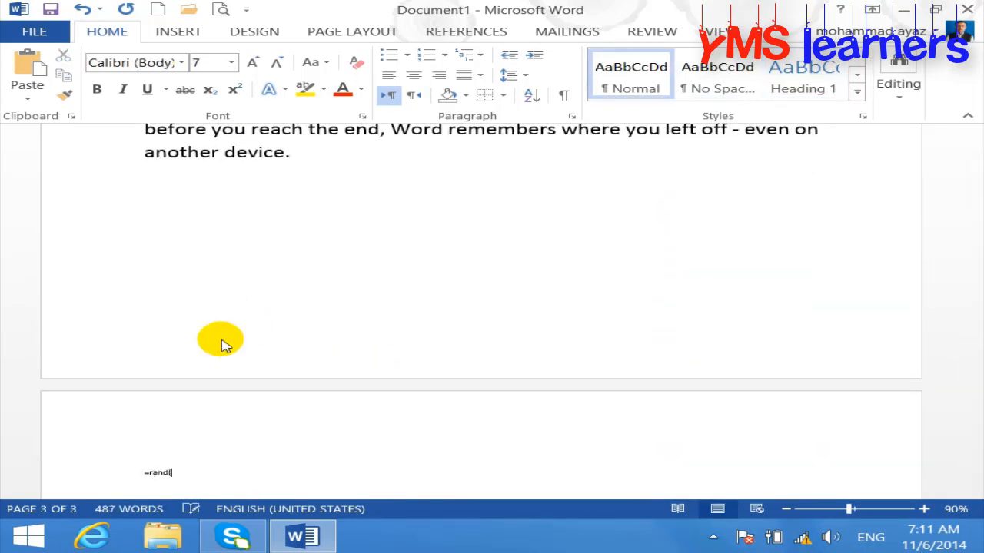
key(Return)
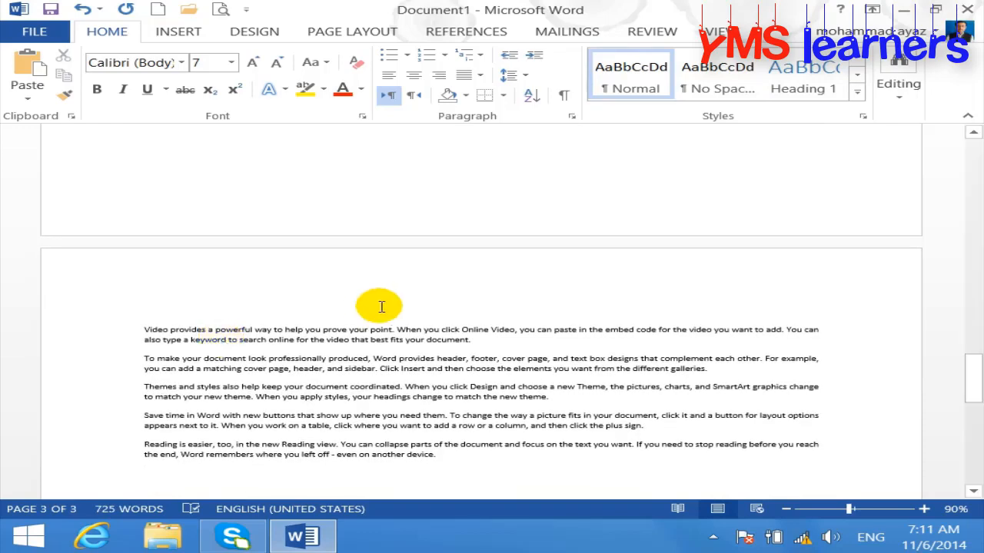
Increase the font size of all the sample paragraphs on page 3 to 15.
drag(460, 469, 94, 318)
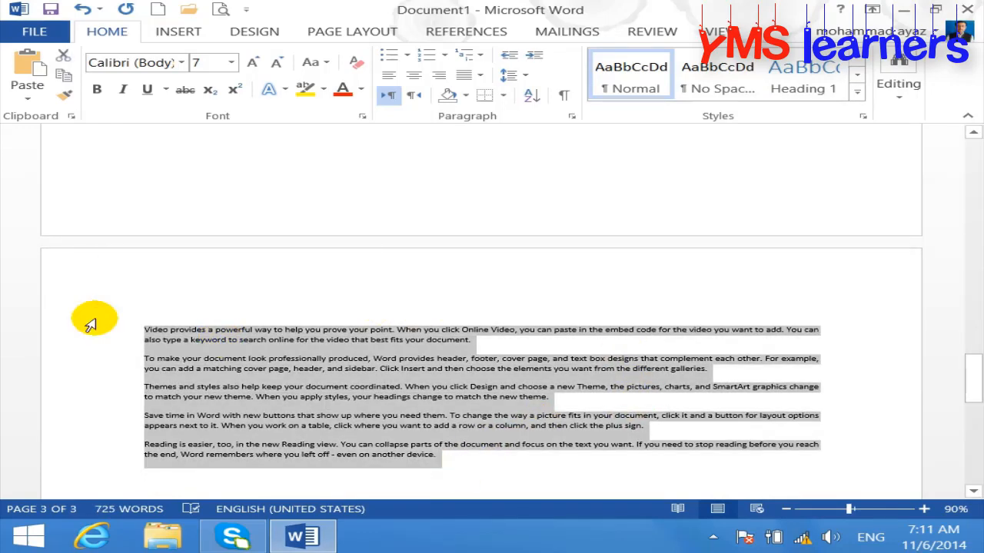
key(ctrl+bracketright)
key(ctrl+bracketright)
key(ctrl+bracketright)
key(ctrl+bracketright)
key(ctrl+bracketright)
key(ctrl+bracketright)
key(ctrl+bracketright)
key(ctrl+bracketright)
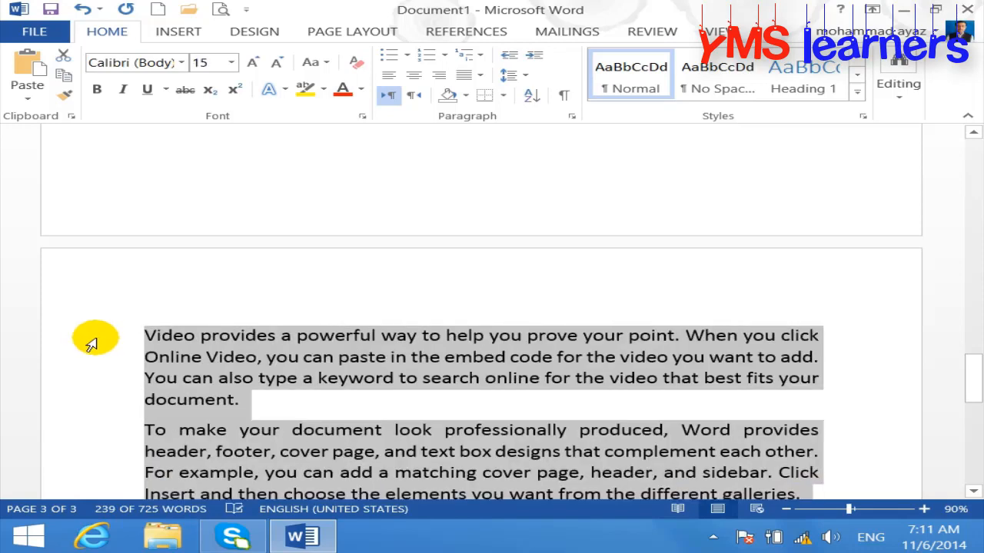
Insert the title "Keyboard" on a new line above the first paragraph on page 3 and apply the Heading 1 style to it.
click(114, 375)
click(148, 392)
click(143, 332)
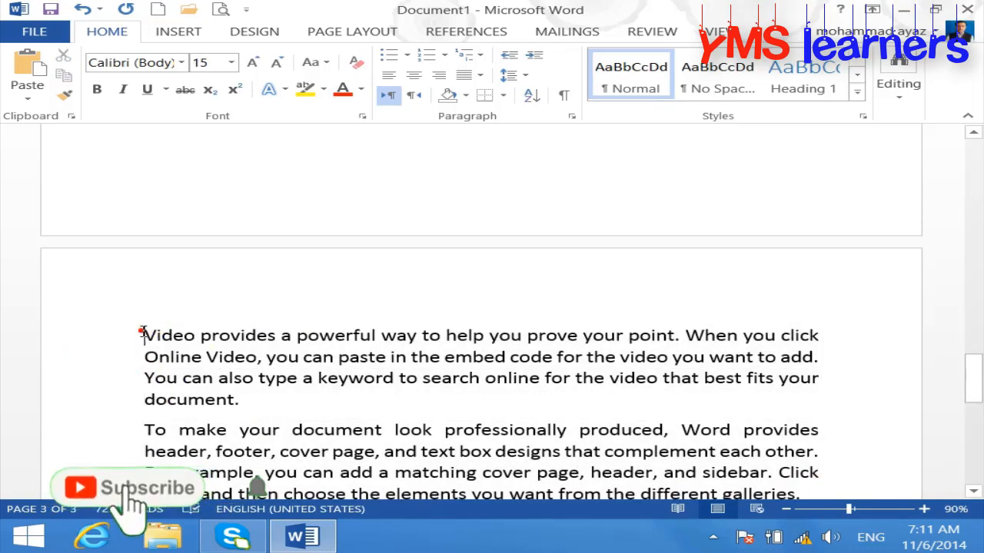
key(Return)
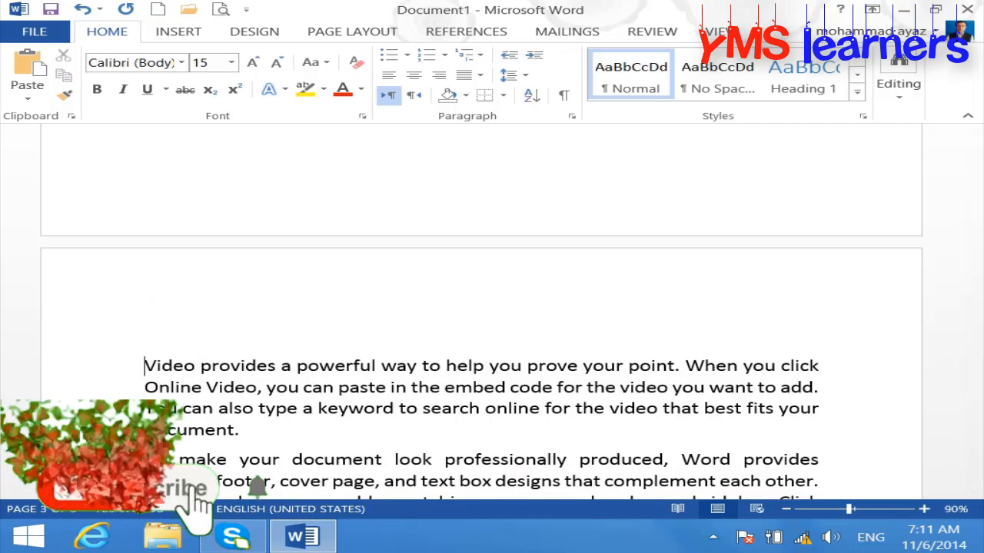
click(143, 331)
text(keyboa)
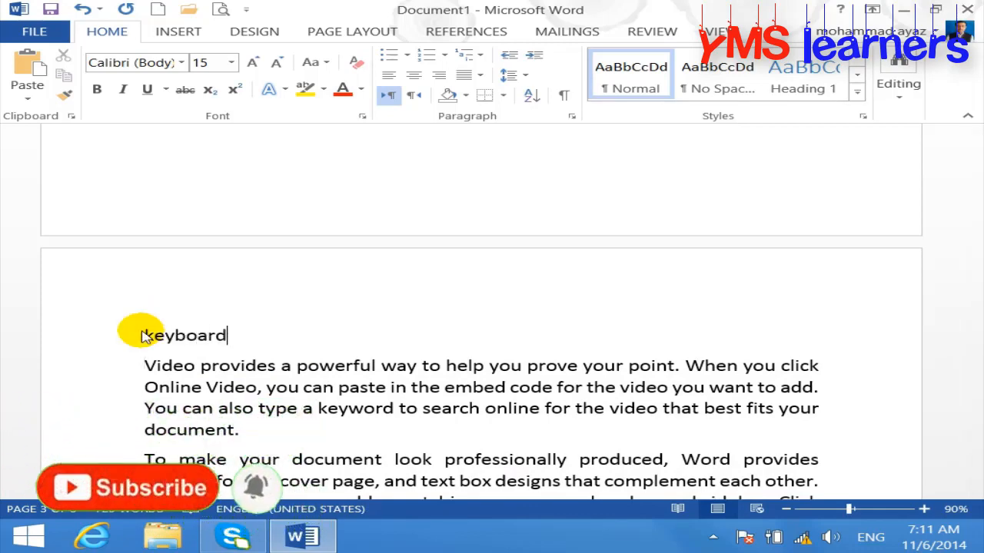
text(rd)
drag(246, 333, 131, 325)
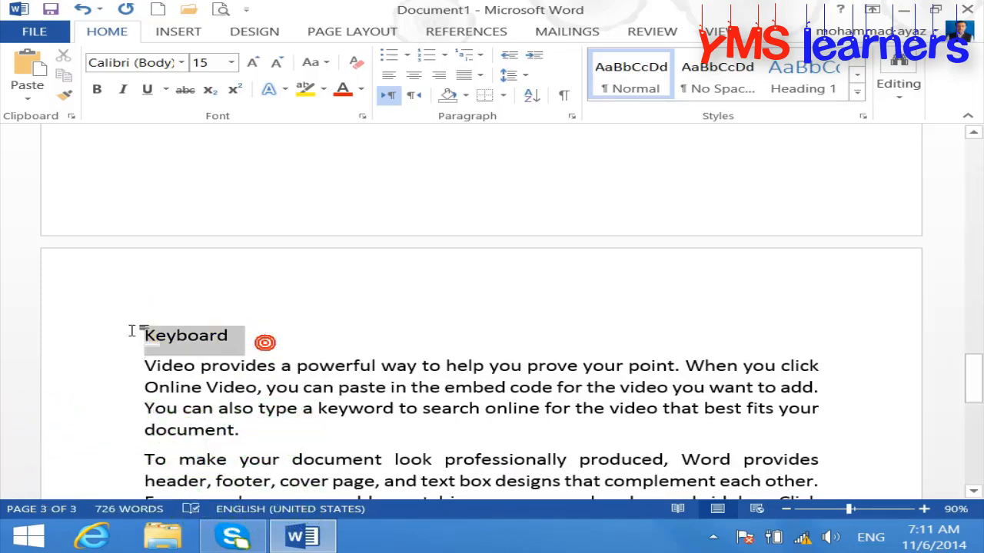
click(784, 77)
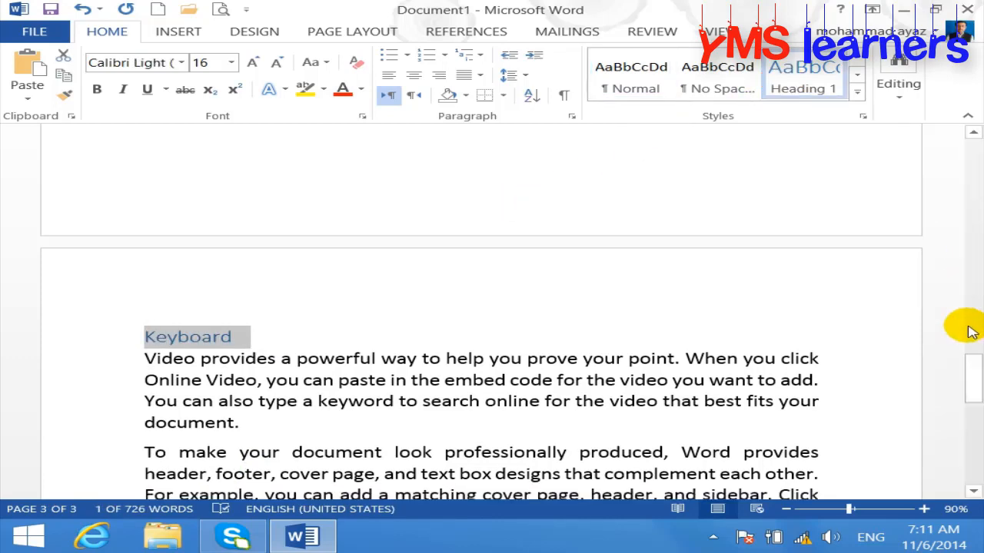
Insert the line "Joystick" after the third paragraph on page 3 and apply the Heading 1 style to it.
drag(976, 371, 968, 402)
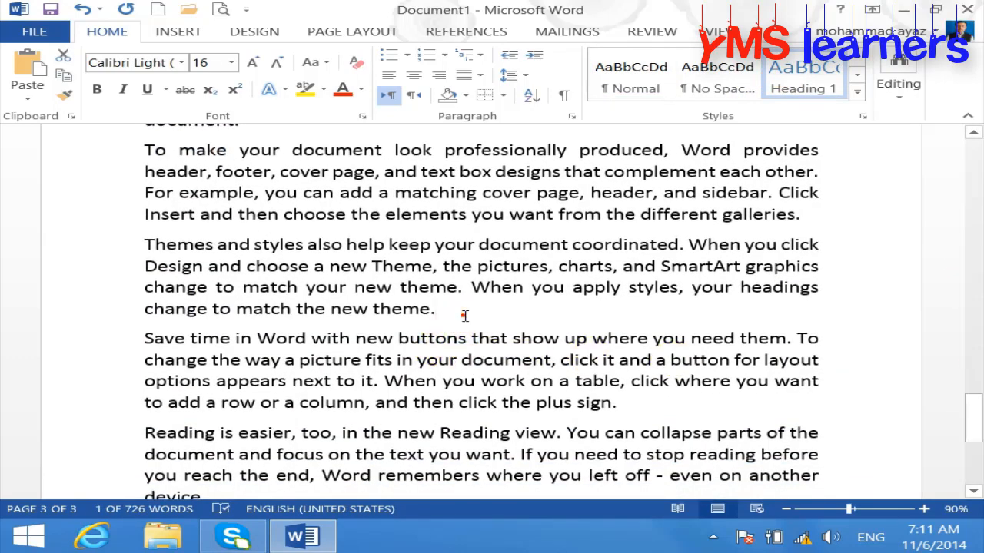
click(466, 313)
key(Return)
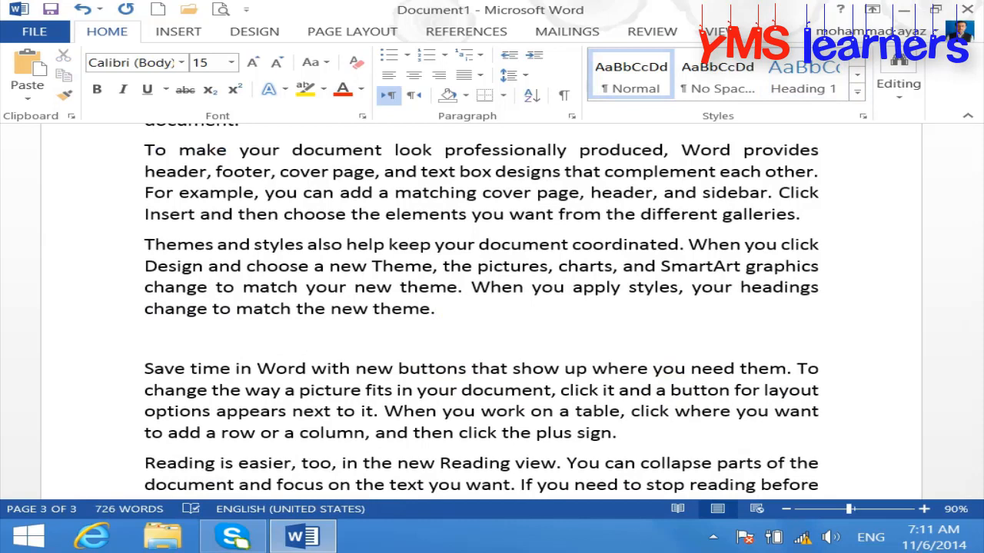
text(joy)
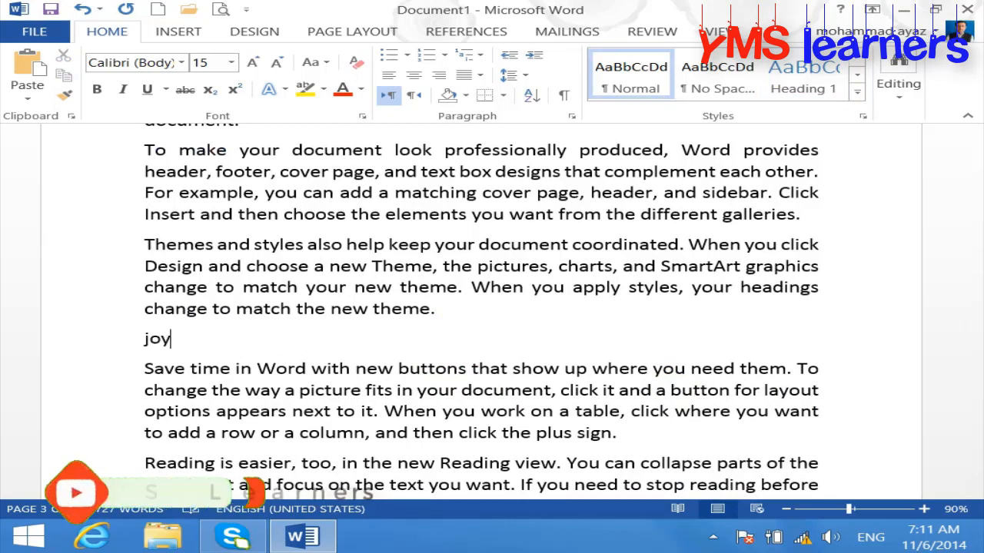
text(stick)
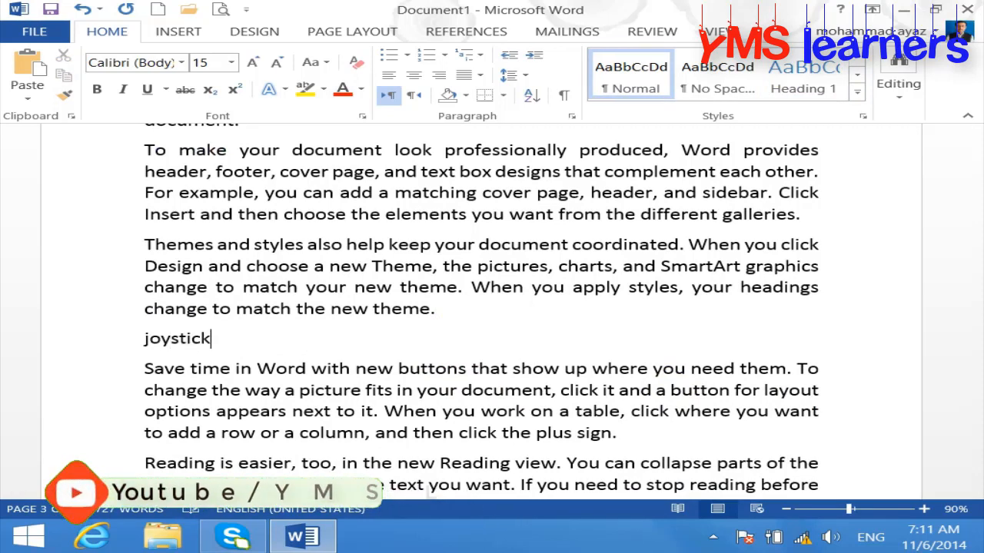
double_click(209, 339)
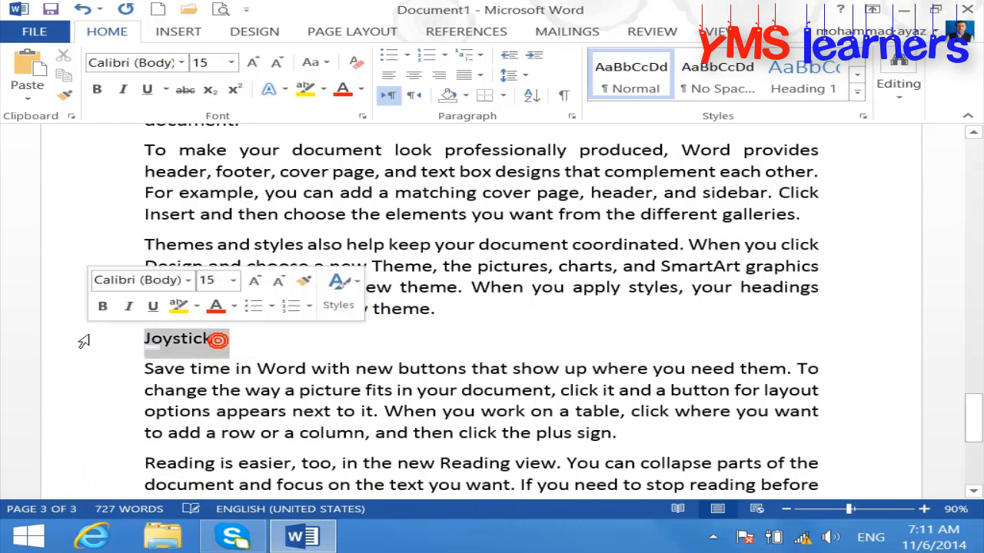
click(800, 85)
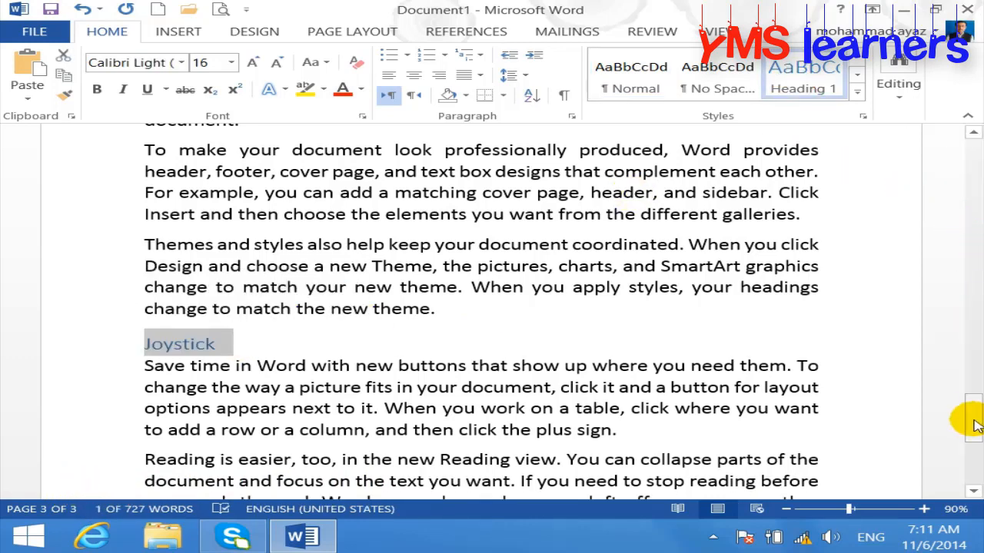
Add a page break after the last sample paragraph on page 3.
drag(969, 419, 976, 481)
click(253, 214)
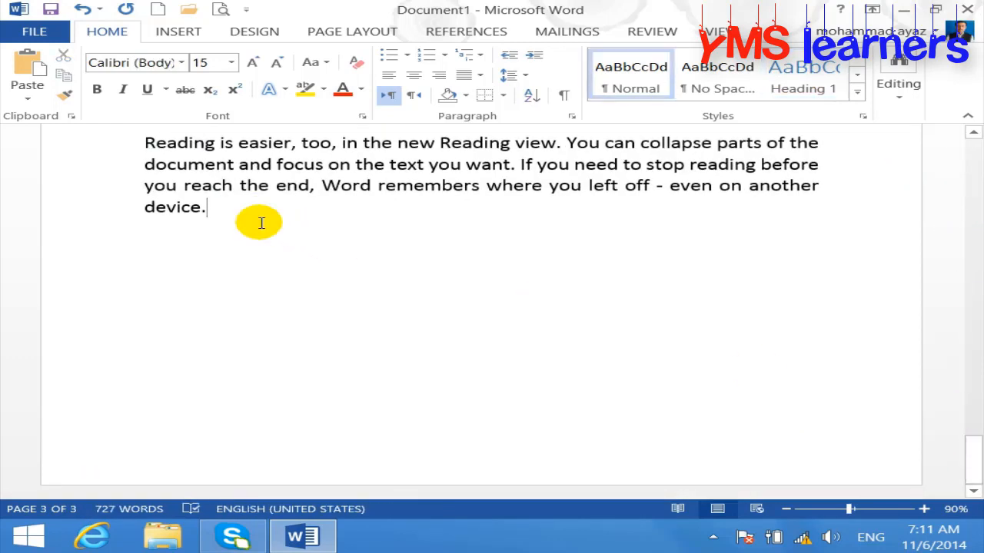
key(ctrl+Return)
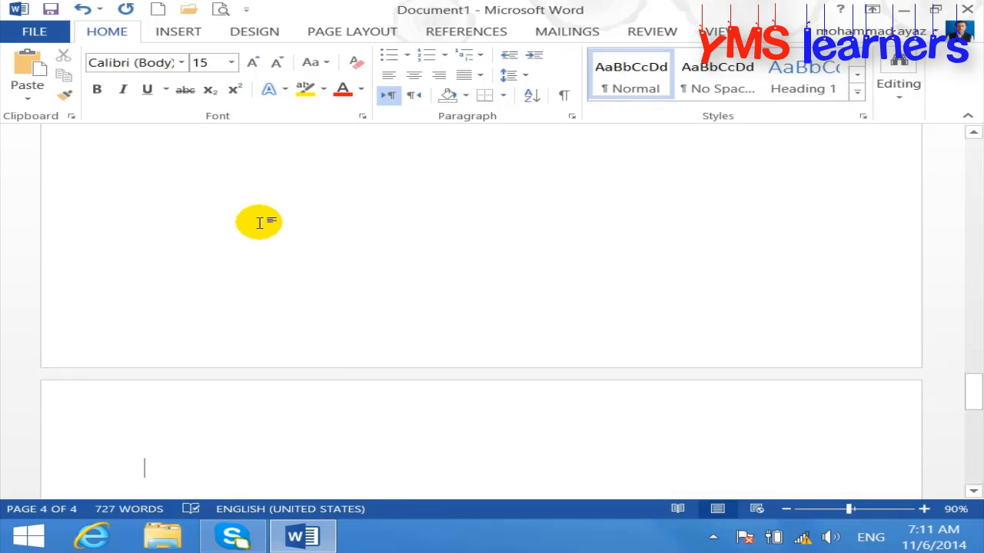
text(=ra)
key(BackSpace)
key(BackSpace)
key(BackSpace)
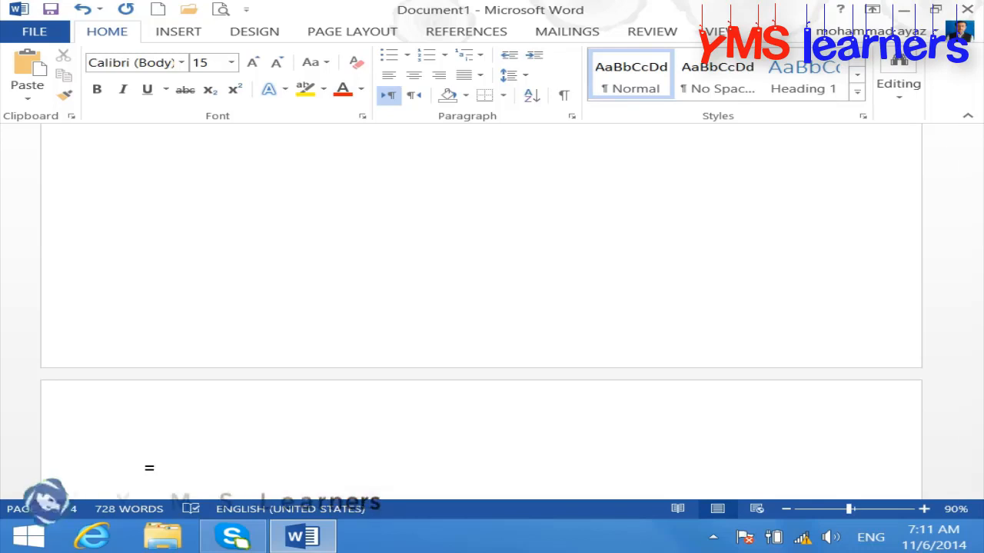
key(BackSpace)
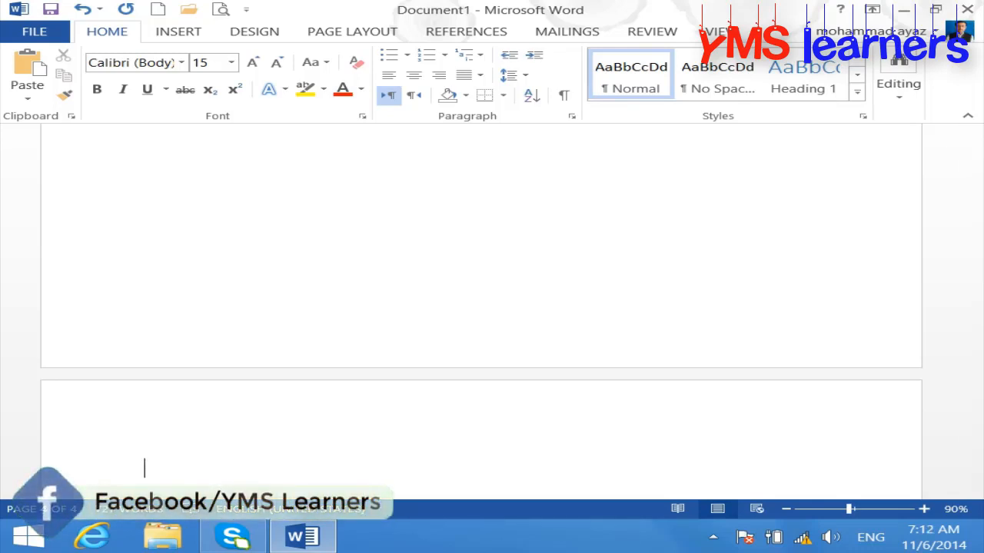
Enter the title "Output devices" on the first line of page 4 and start a new line below it.
text(outou)
key(BackSpace)
key(BackSpace)
text(pu)
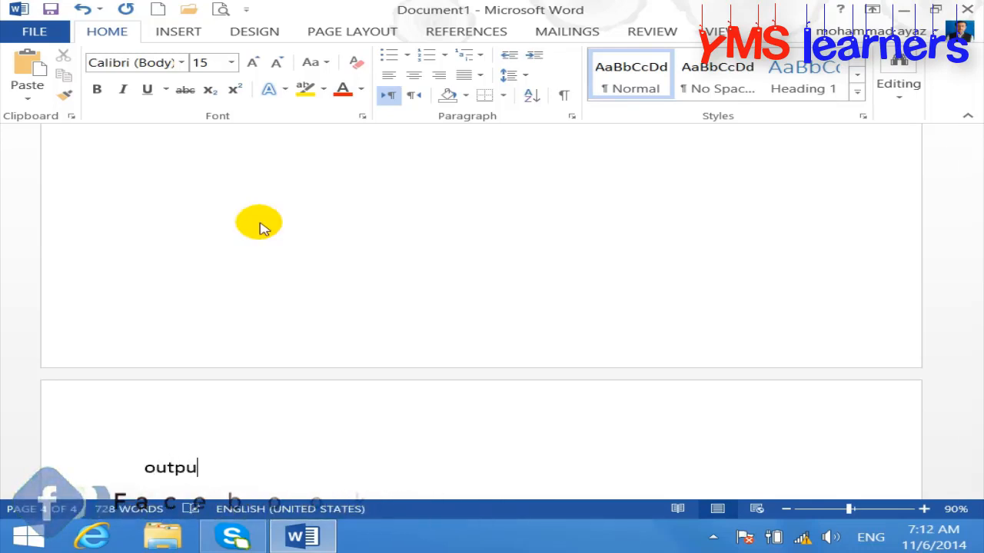
text(t devices)
key(Return)
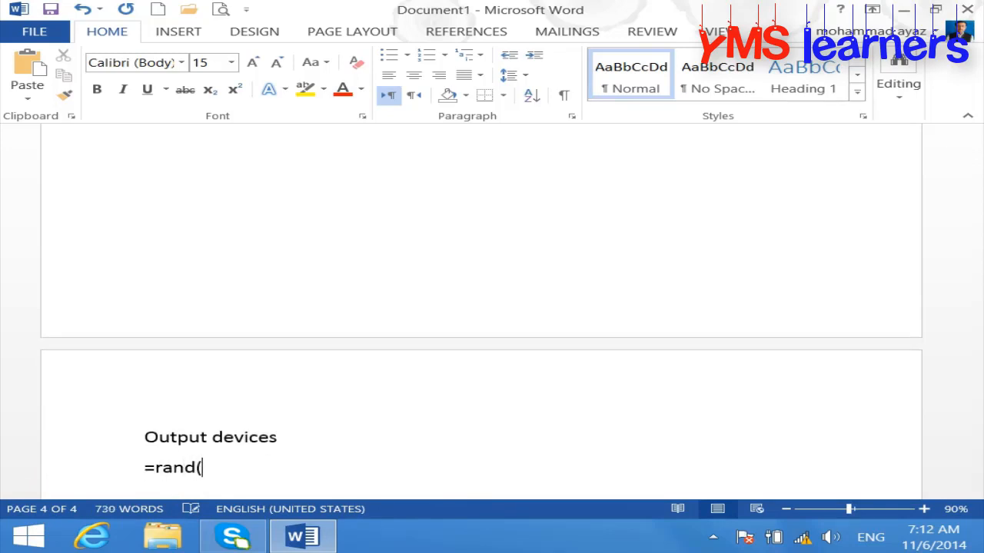
Generate a sample paragraph with =rand(1) below "Output devices" and apply the Heading 1 style to that title.
text(=rand(1))
key(Return)
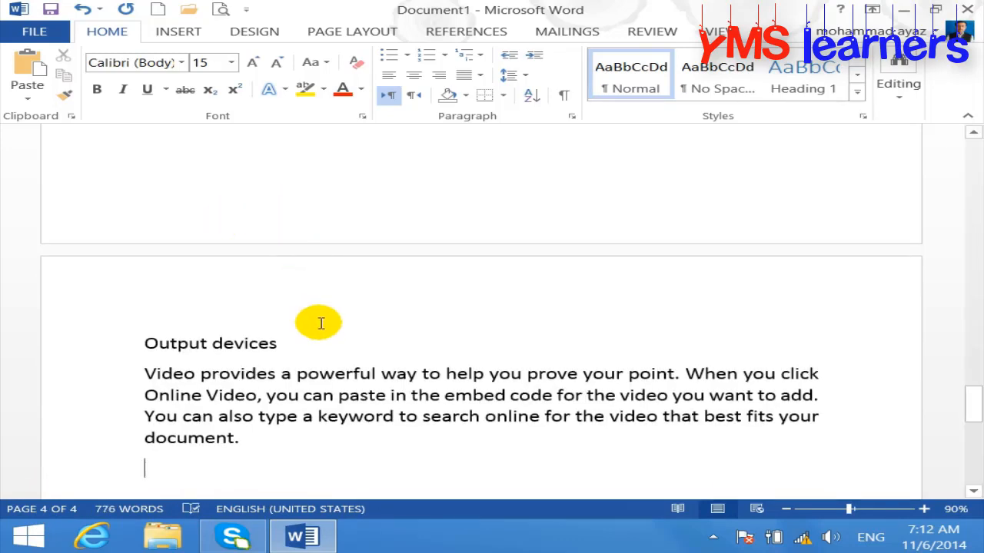
drag(317, 340, 97, 334)
click(800, 75)
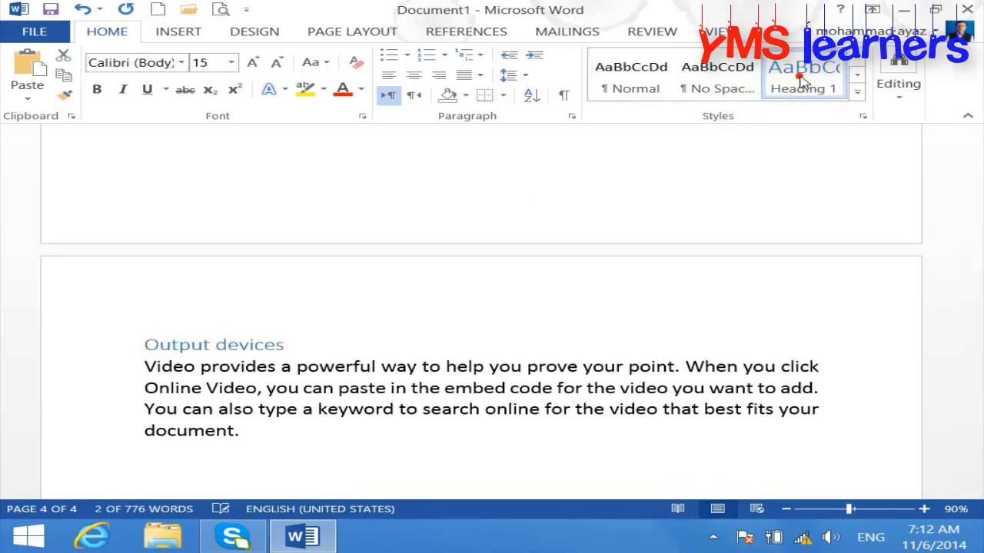
Add a "Monitor" title in Heading 1 style after the first paragraph on page 4, with a =rand(1) sample paragraph below it.
click(169, 457)
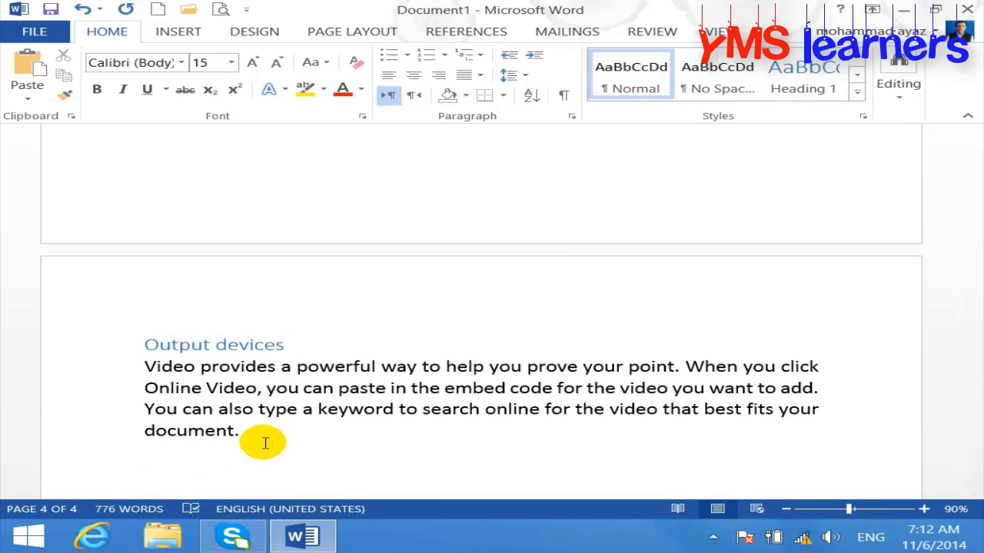
text(m)
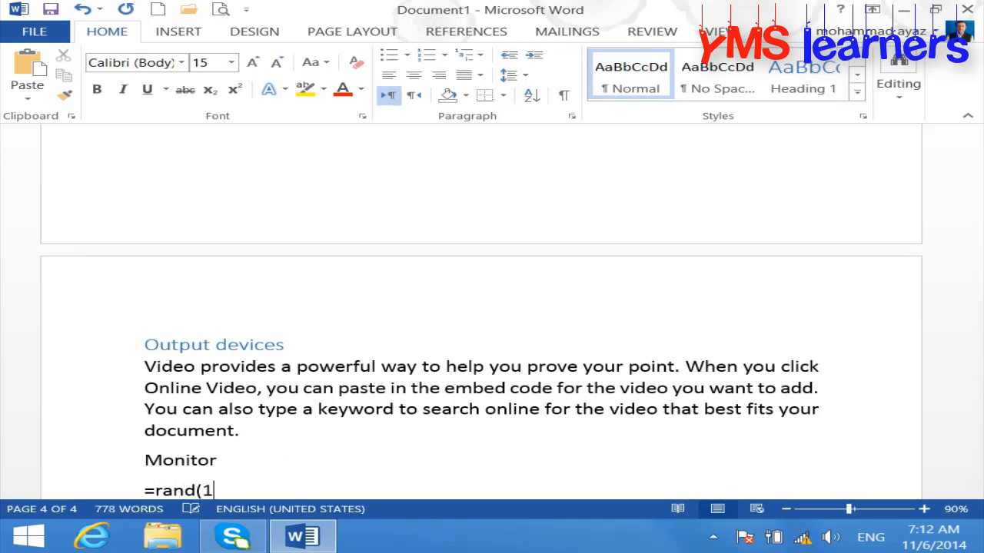
text())
key(Return)
click(116, 344)
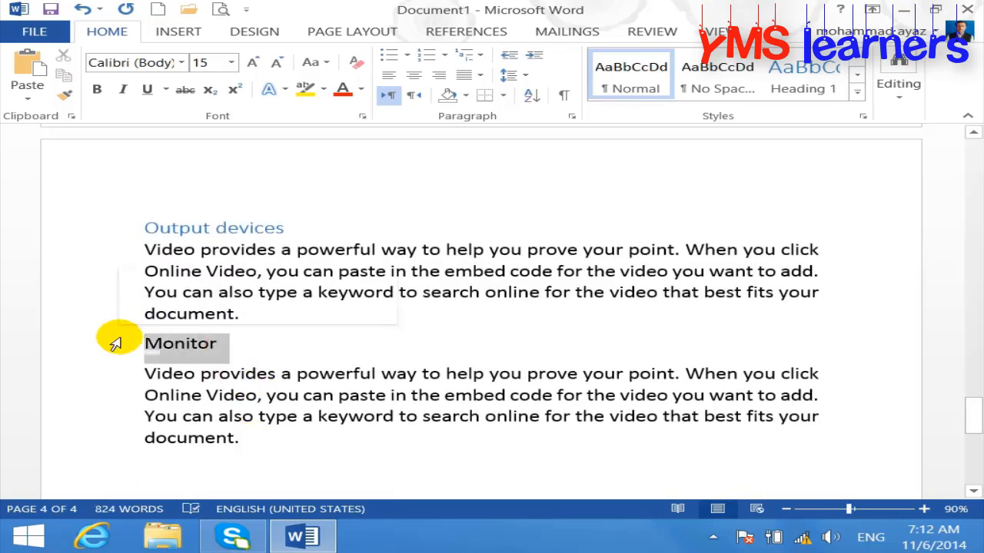
key(ctrl+alt+1)
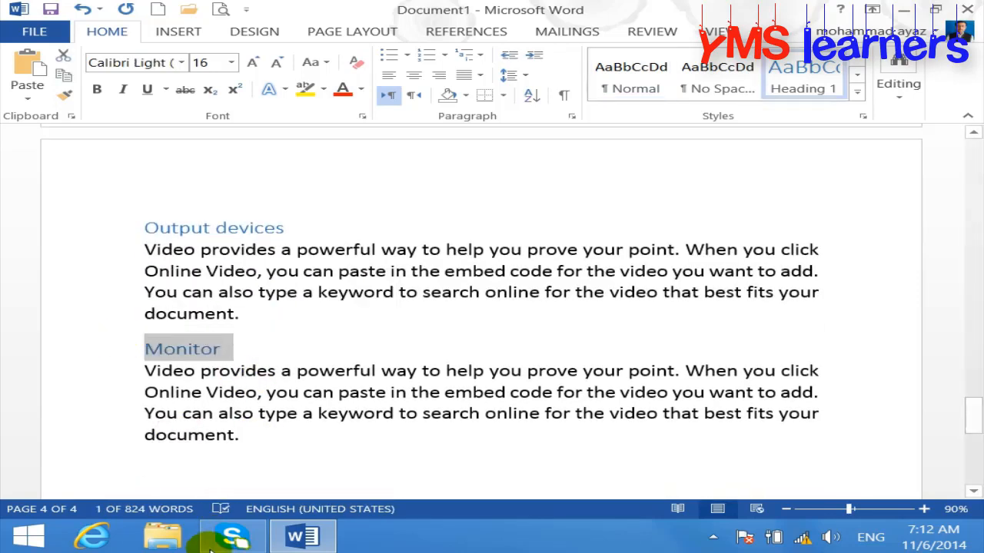
Add a "Speaker" title in Heading 1 style after the Monitor paragraph, with a =rand(1) sample paragraph below it.
click(163, 462)
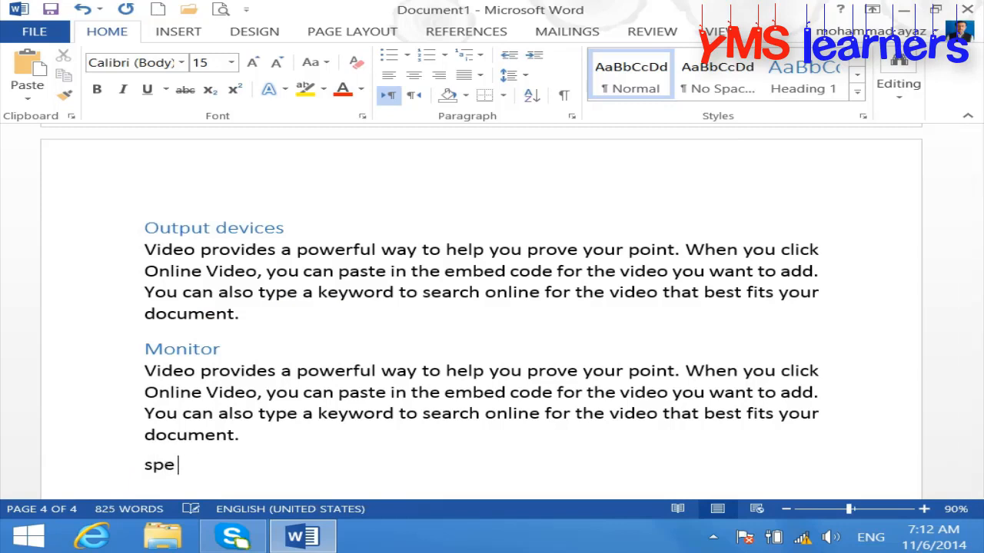
text(speaker)
key(Return)
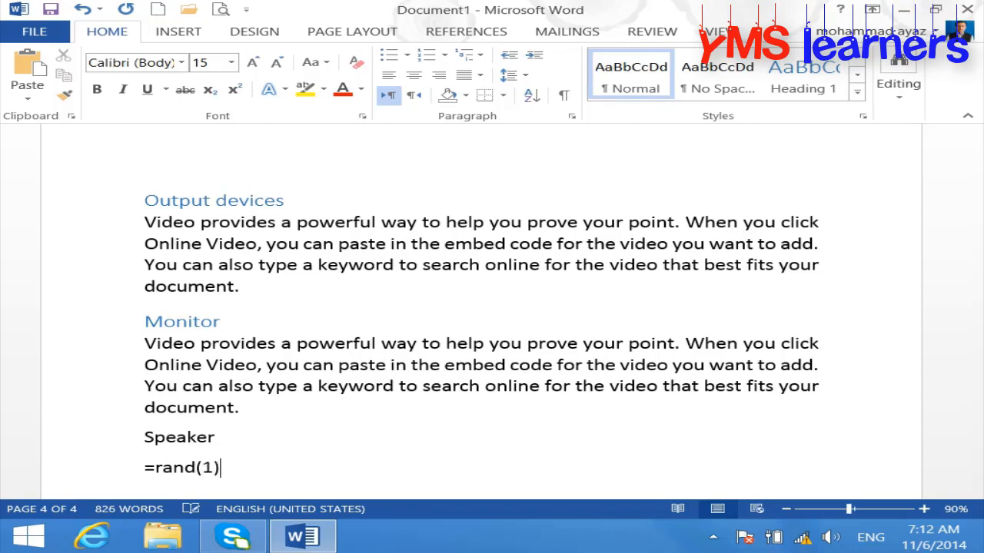
text(=rand(1))
key(Return)
drag(248, 343, 123, 350)
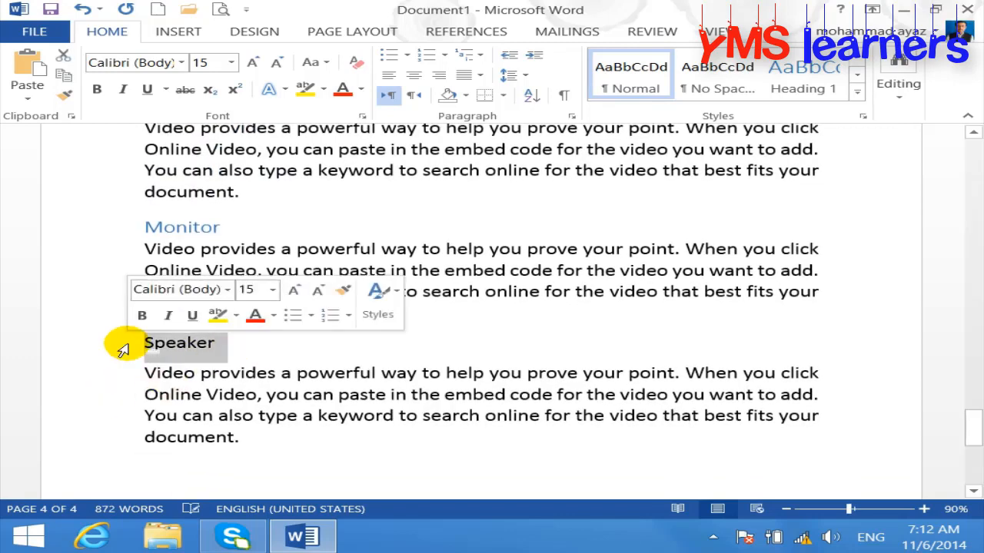
key(ctrl+alt+1)
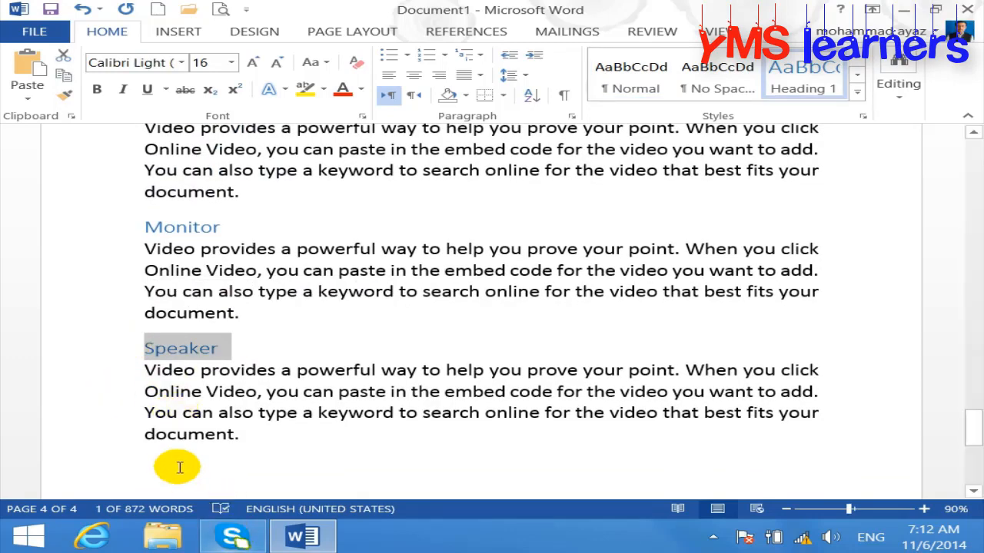
Add a "Printer" title in Heading 1 style after the Speaker paragraph, with a =rand(1) sample paragraph below it.
click(179, 464)
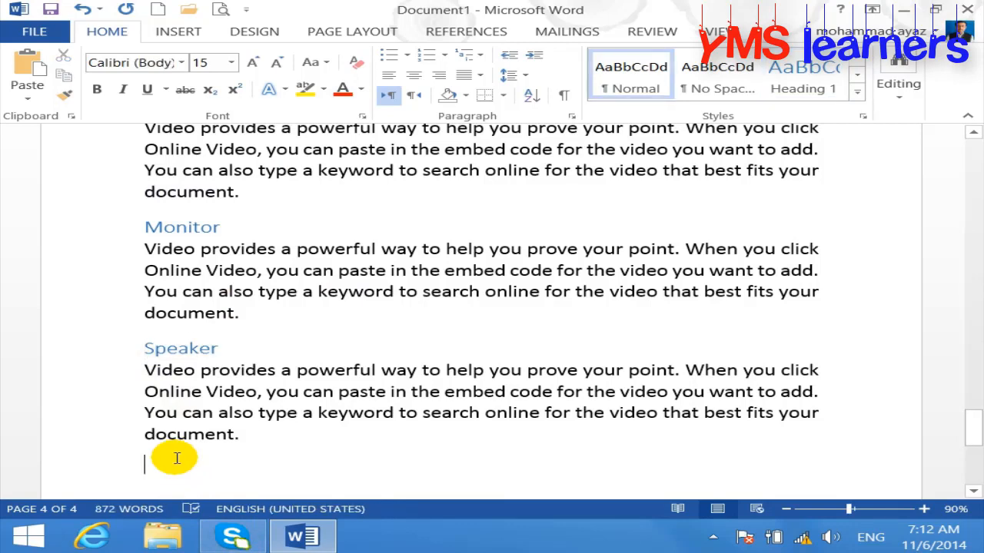
text(pri)
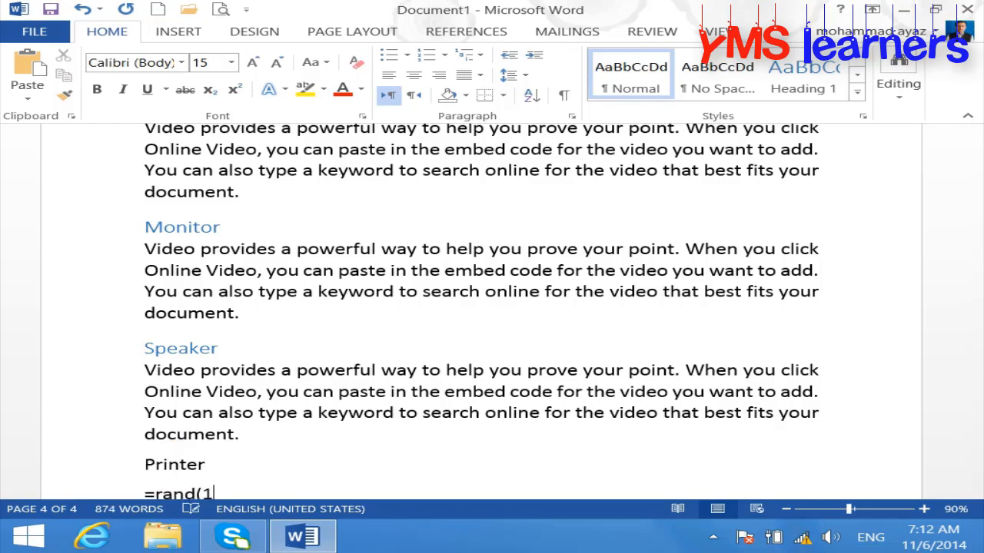
key(Return)
drag(242, 344, 95, 340)
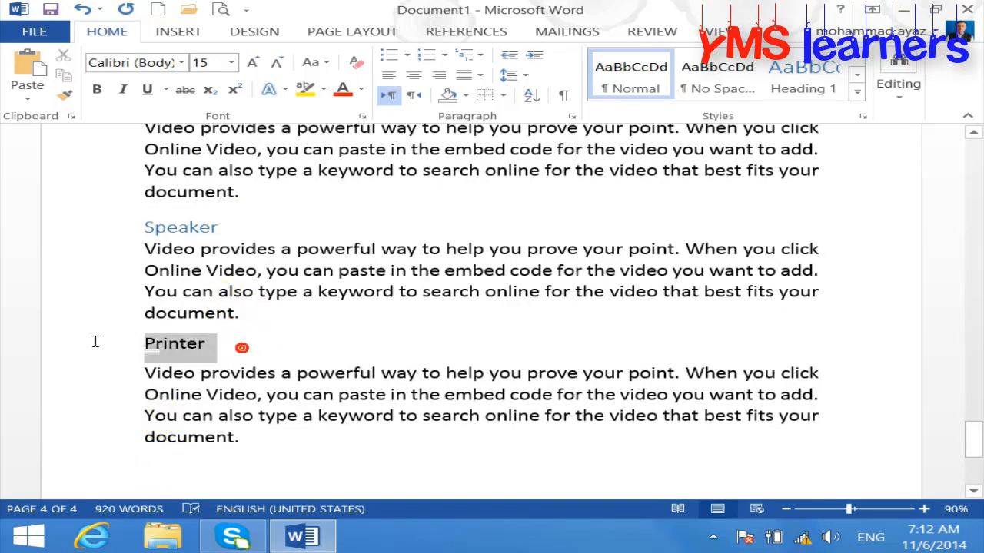
key(ctrl+alt+1)
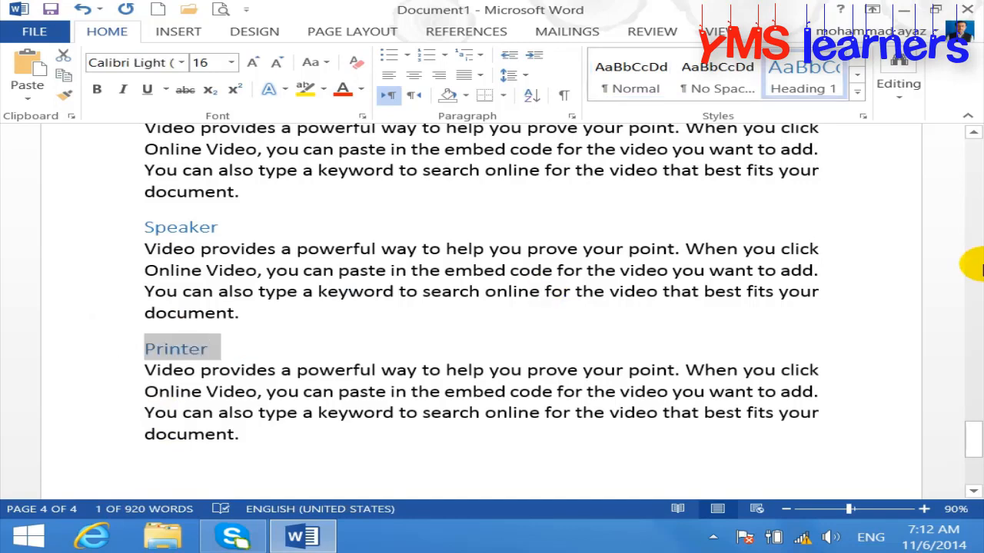
Add a page break after the Printer paragraph and enter the title "Storage Devices" at the start of page 5.
click(481, 415)
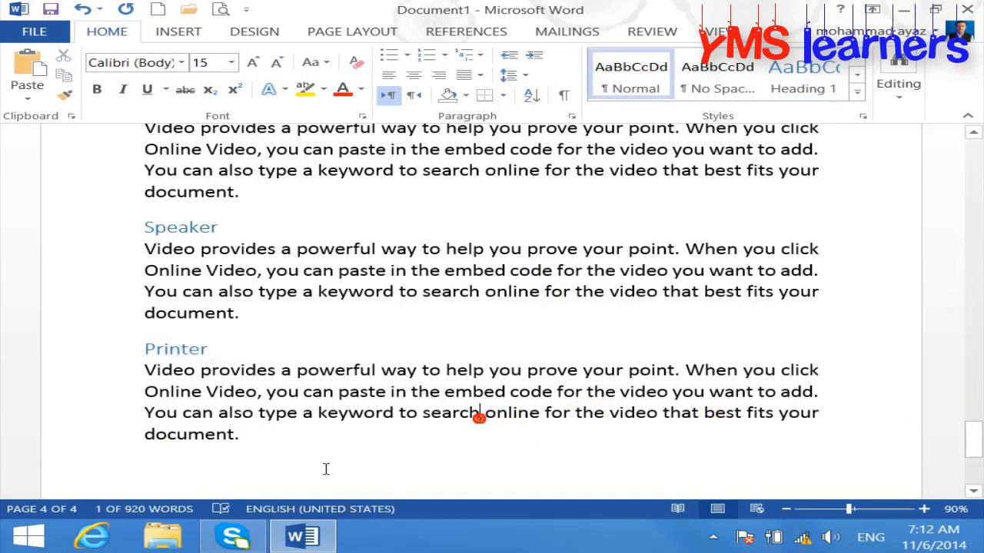
click(258, 443)
key(ctrl+Return)
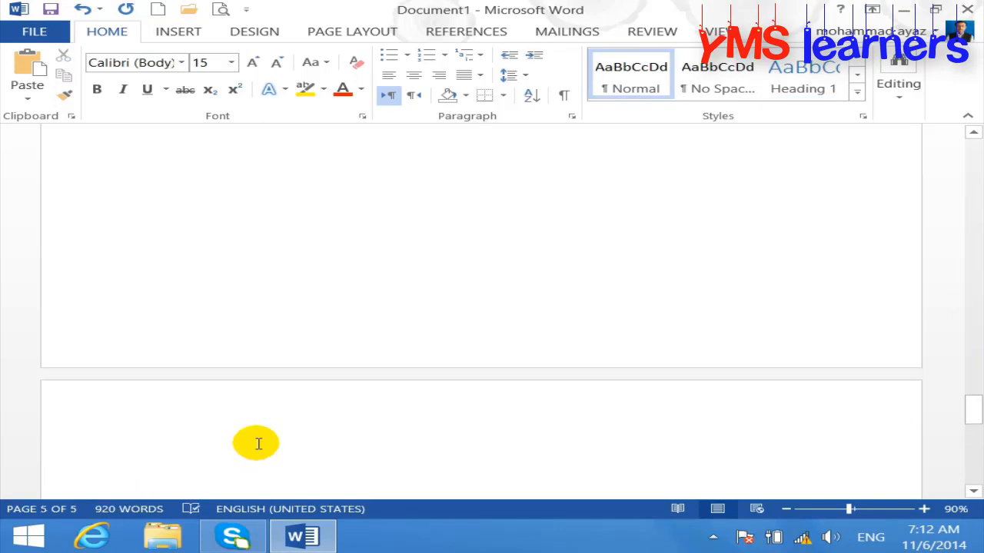
text(so )
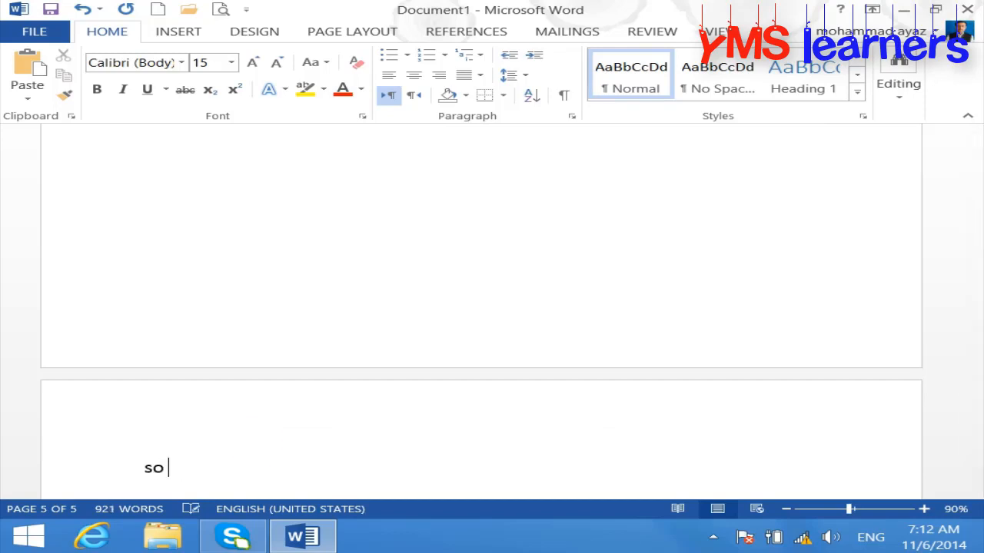
text(ror)
key(BackSpace)
key(BackSpace)
key(BackSpace)
text(torage Device)
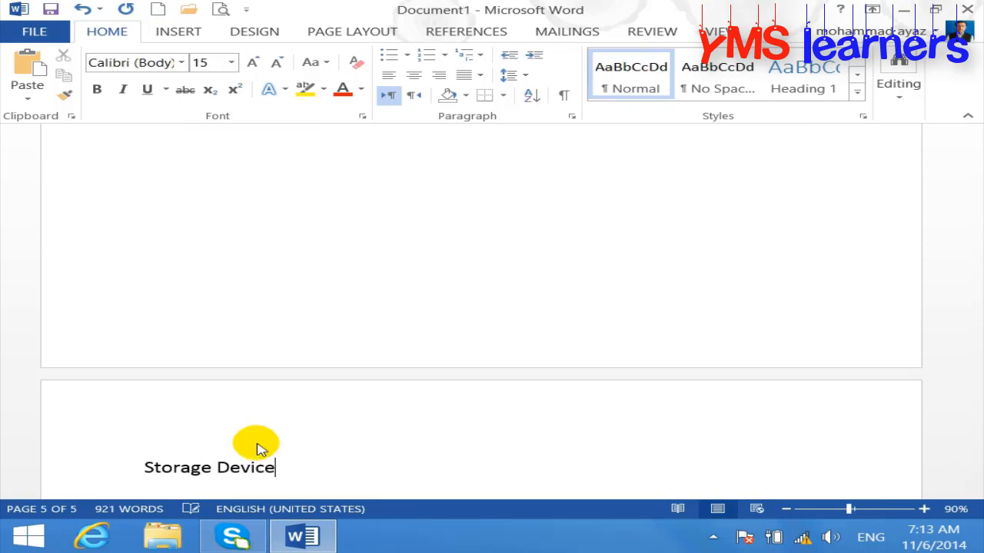
text(s)
key(Return)
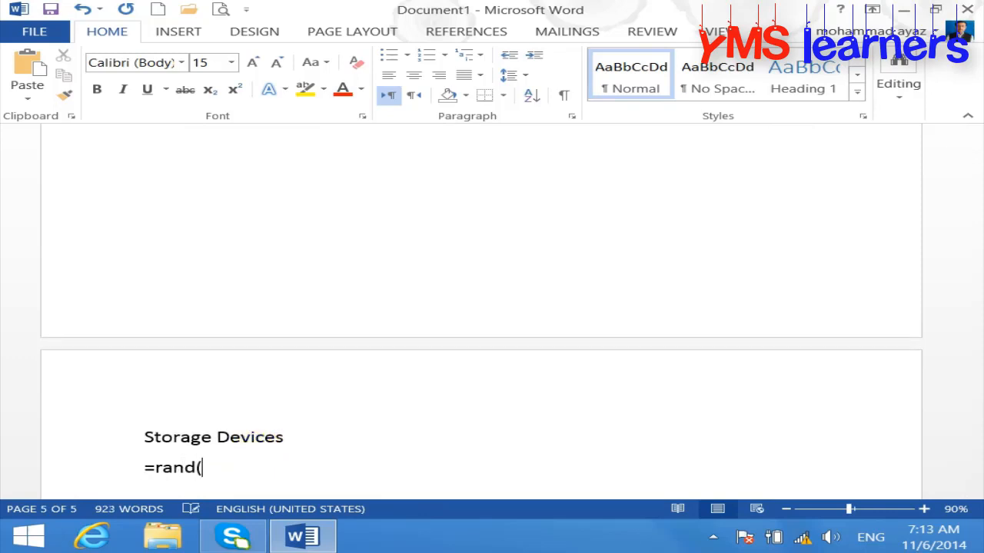
Generate a sample paragraph with =rand(1) below "Storage Devices" and apply the Heading 1 style to that title.
text(=rand(1))
key(Return)
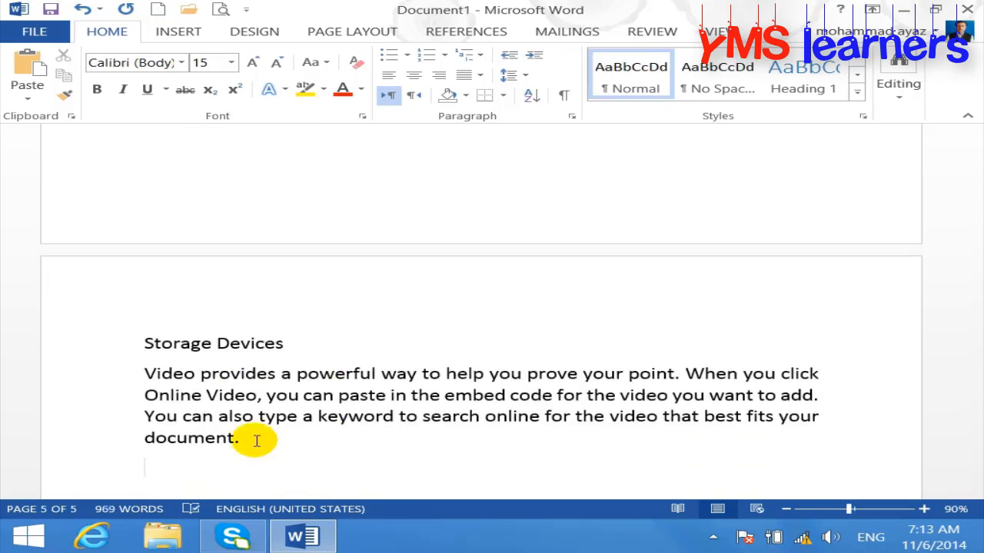
click(304, 347)
click(106, 338)
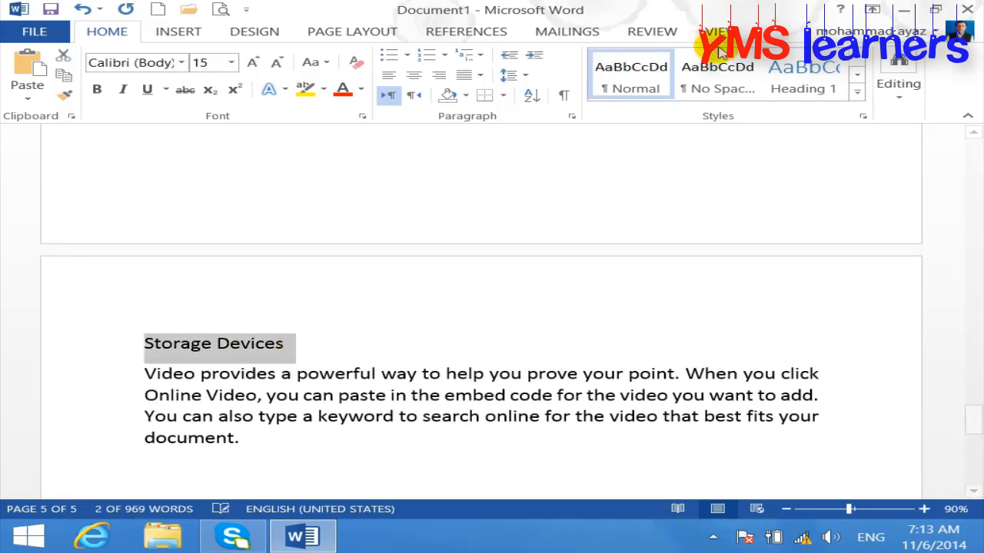
click(777, 73)
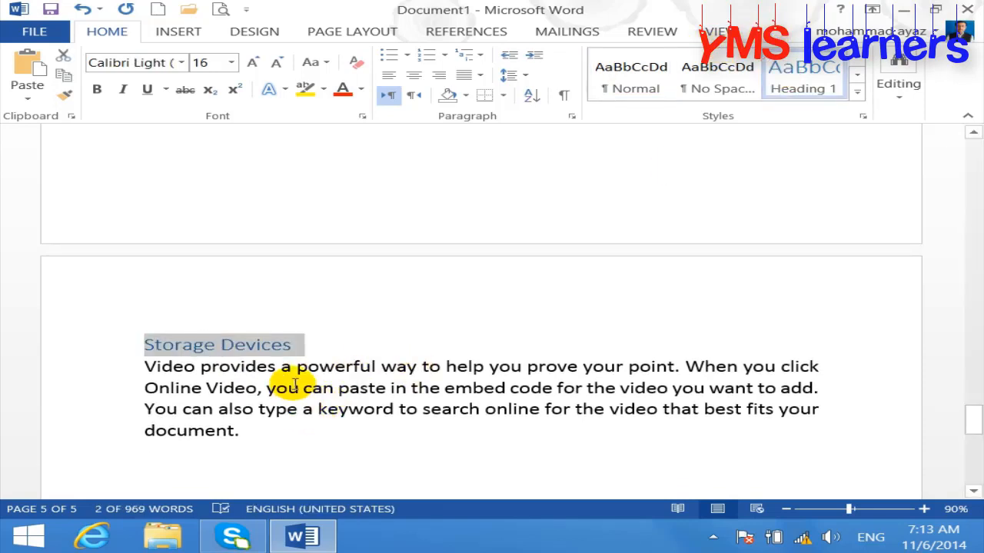
Add the line "Harddisk" after the Storage Devices paragraph and generate sample paragraphs below it with =rand().
click(148, 458)
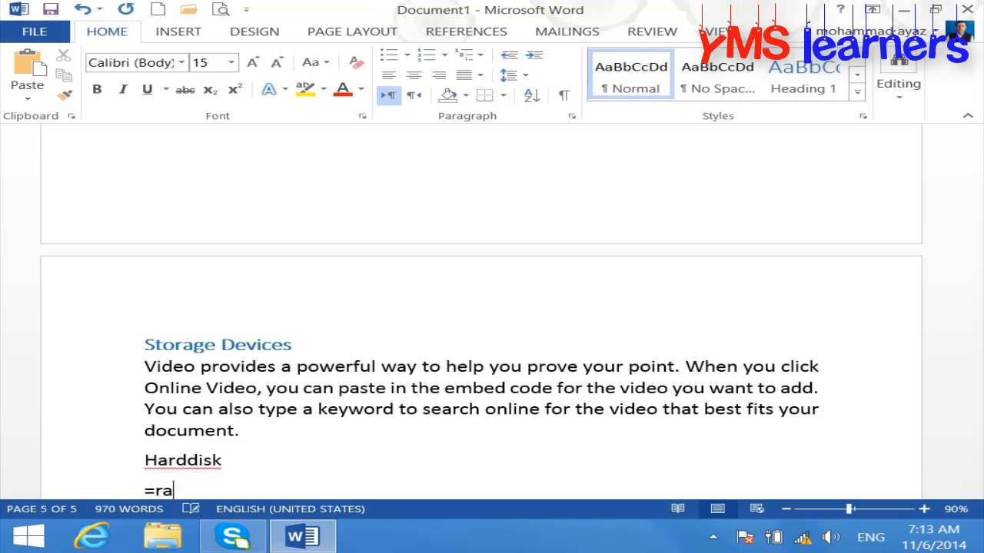
text(())
key(Return)
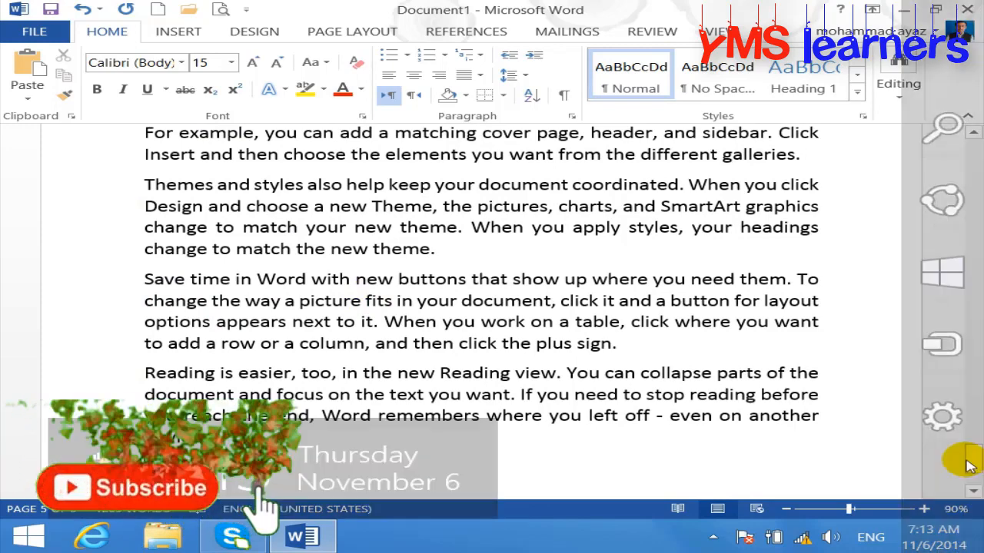
Apply the Heading 1 style to the "Harddisk" line on page 5.
click(973, 457)
click(752, 376)
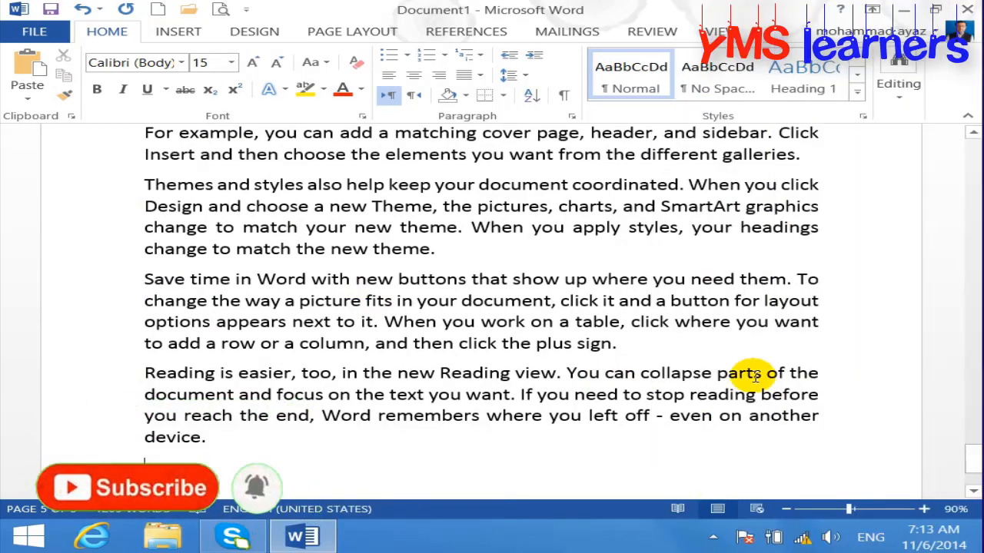
drag(972, 456, 969, 417)
drag(323, 415, 114, 418)
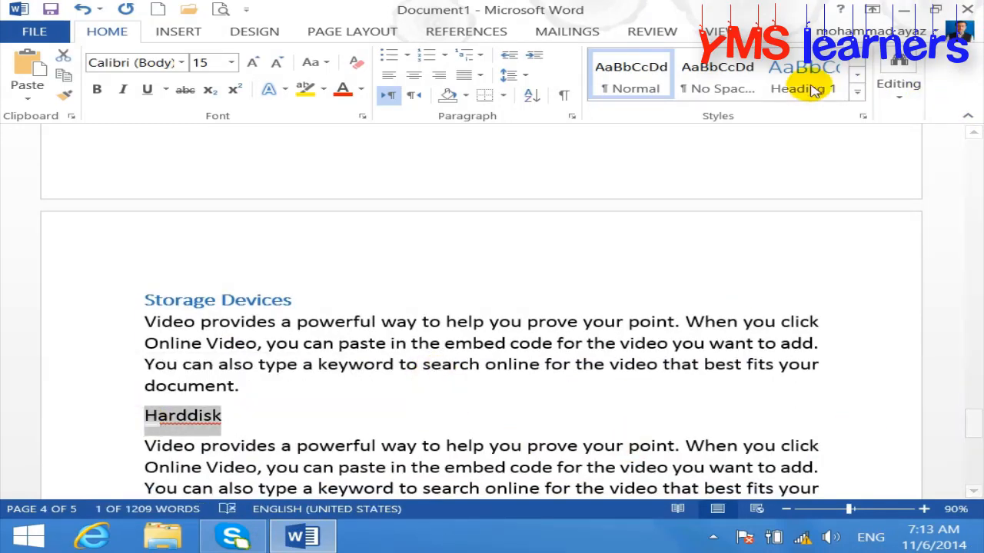
click(784, 89)
Add the word "Harddisk" to the spelling dictionary.
click(218, 421)
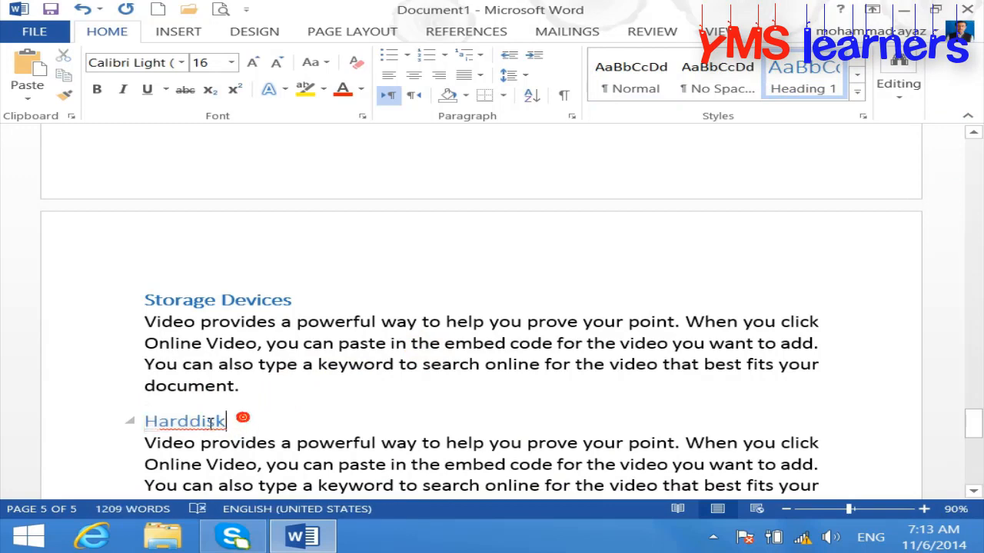
right_click(206, 423)
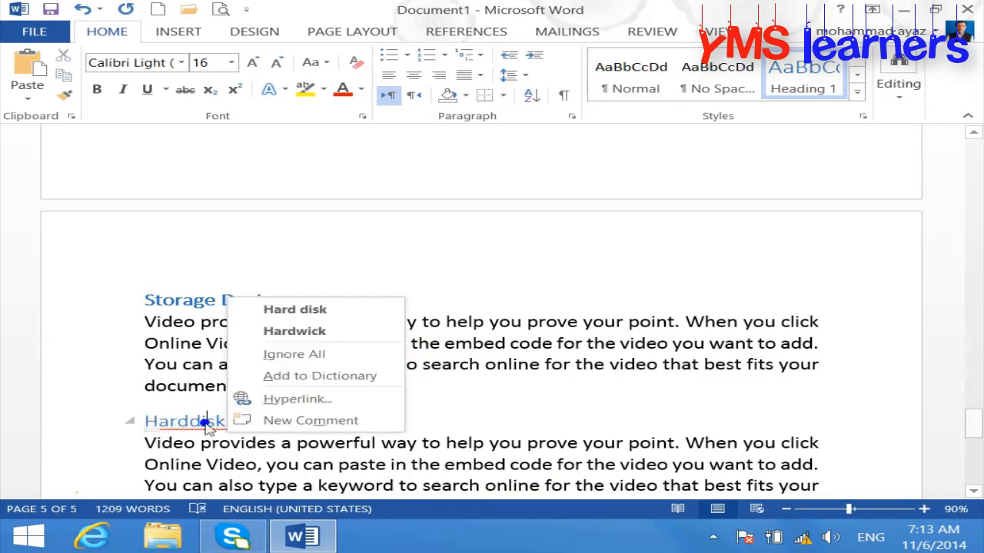
click(315, 376)
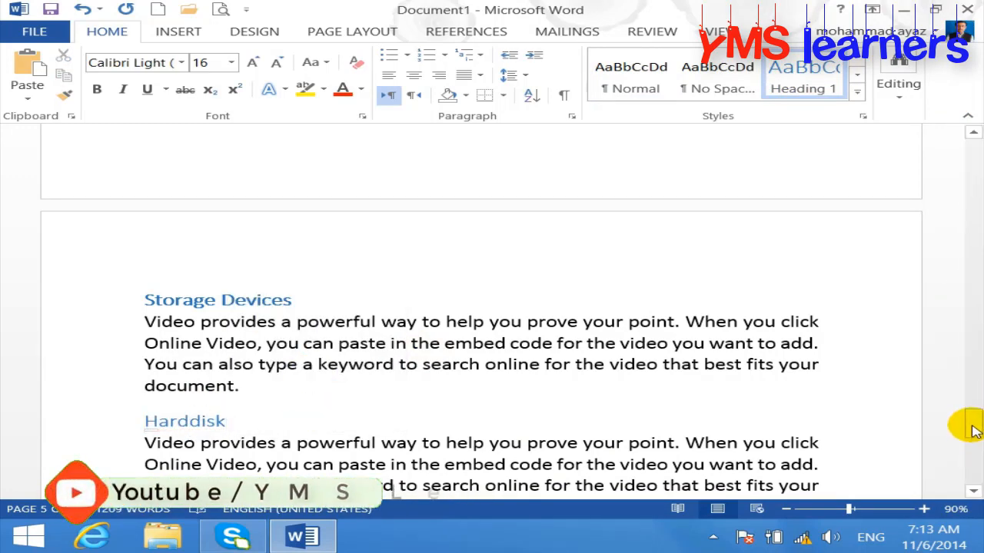
Start a new page after the Harddisk text, add the line "RAM" and generate a sample paragraph below it with =rand(1).
drag(966, 425, 975, 461)
click(233, 312)
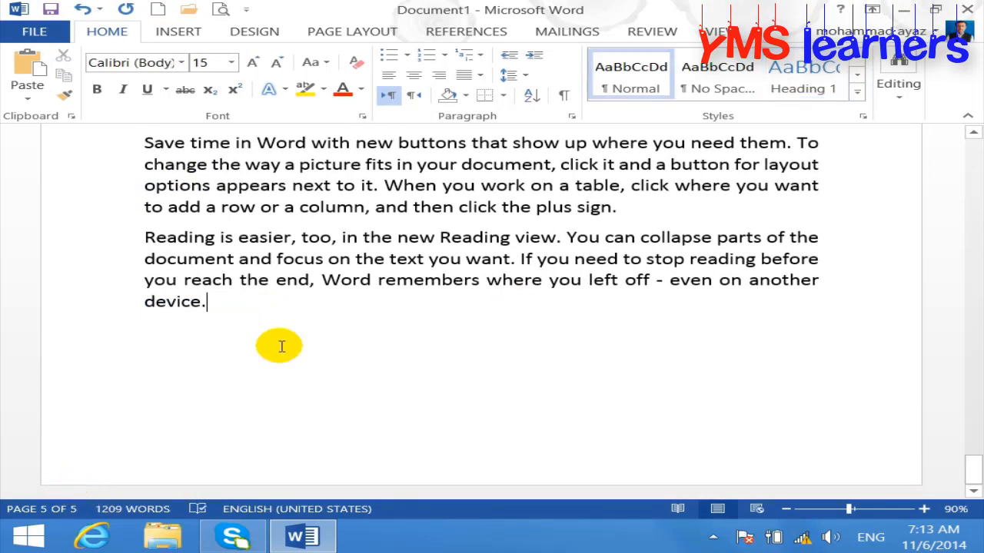
scroll(282, 346, down, 2)
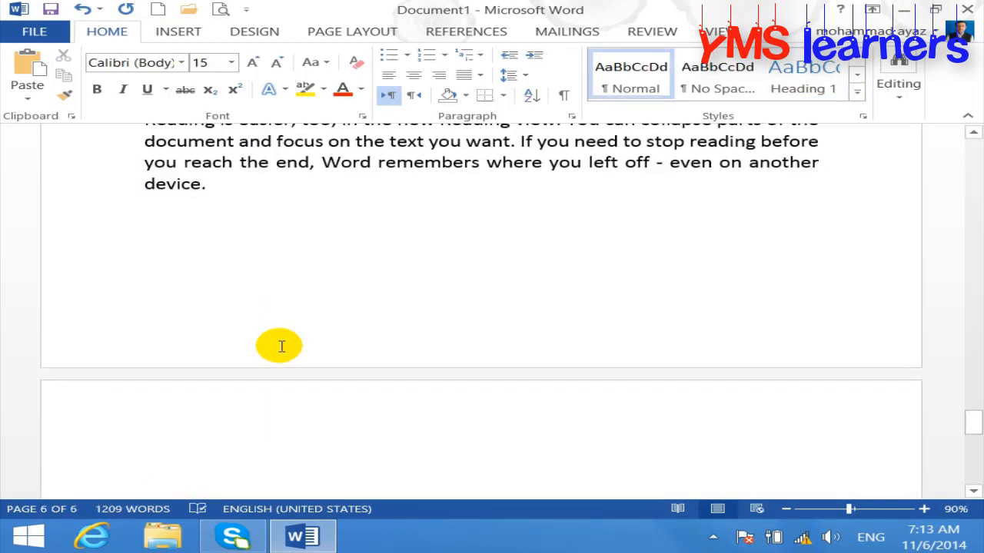
text(ra)
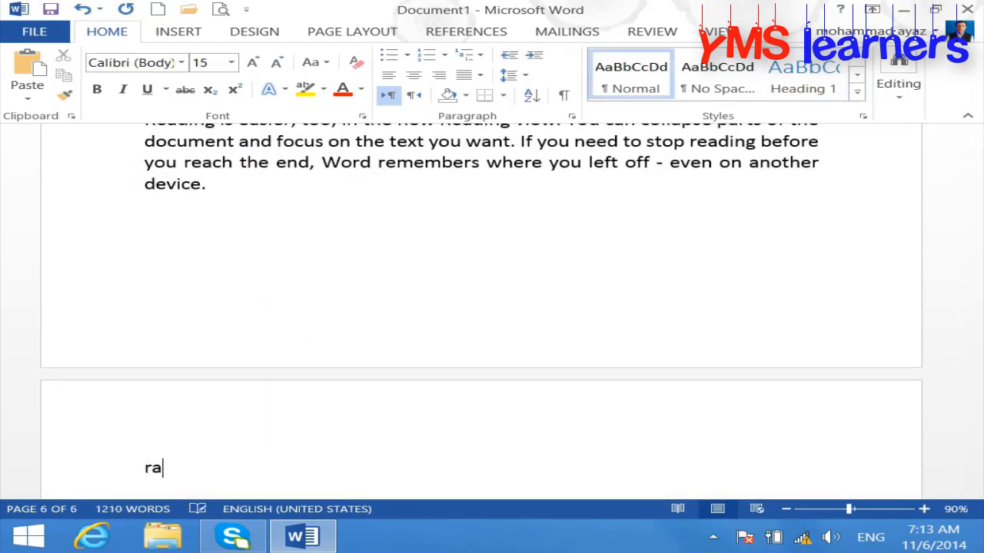
text(RAM)
key(Return)
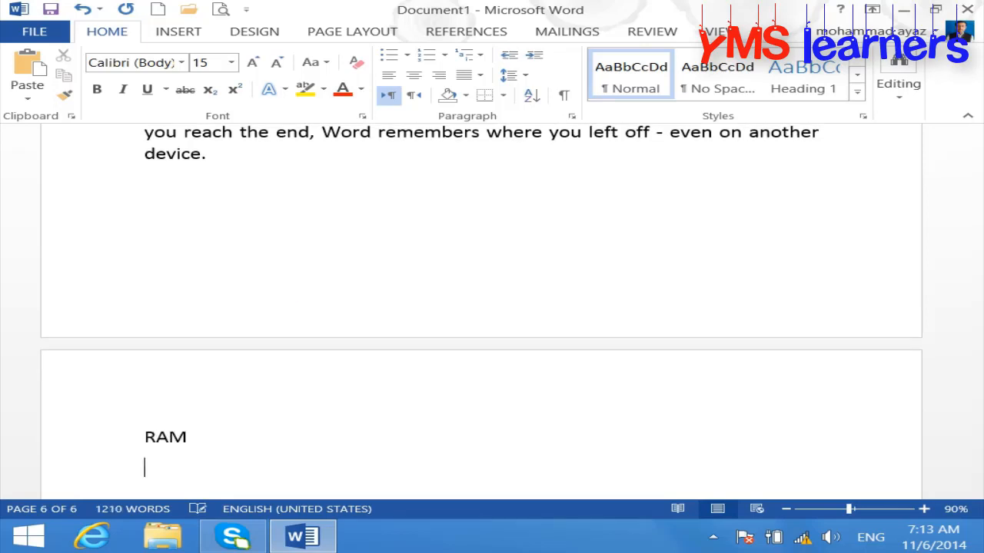
text(=rand(1)
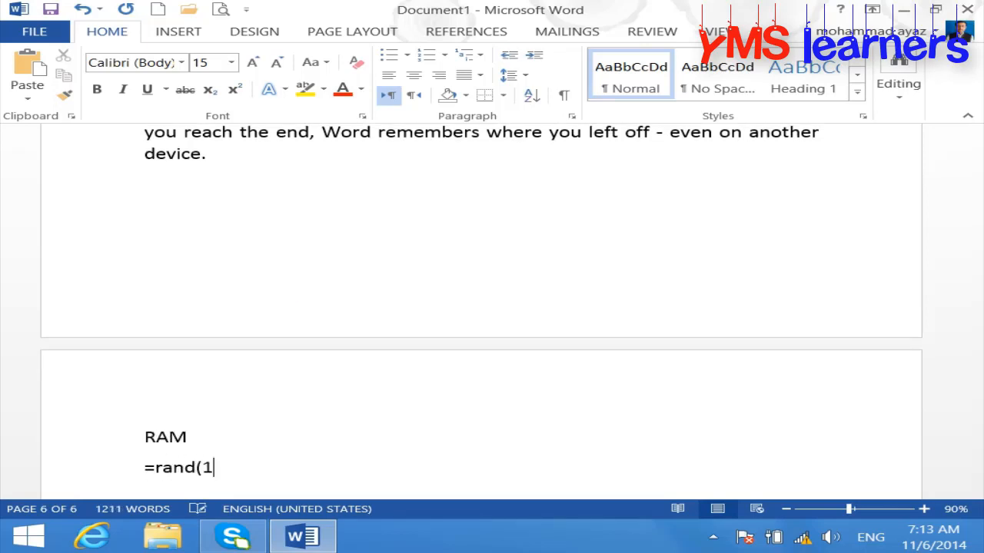
text())
key(Return)
Apply the Heading 1 style to the "RAM" line on page 6.
drag(209, 349, 113, 339)
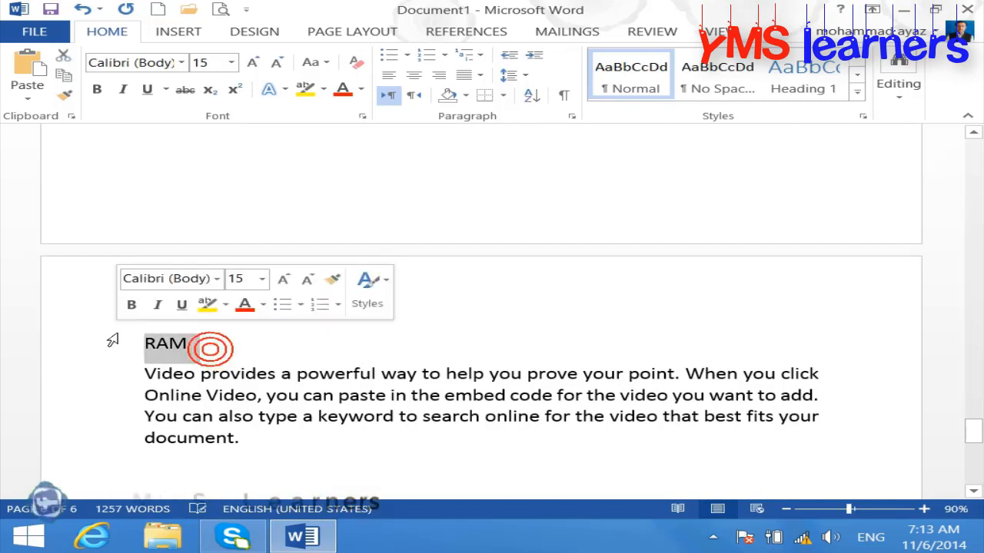
key(ctrl+alt+1)
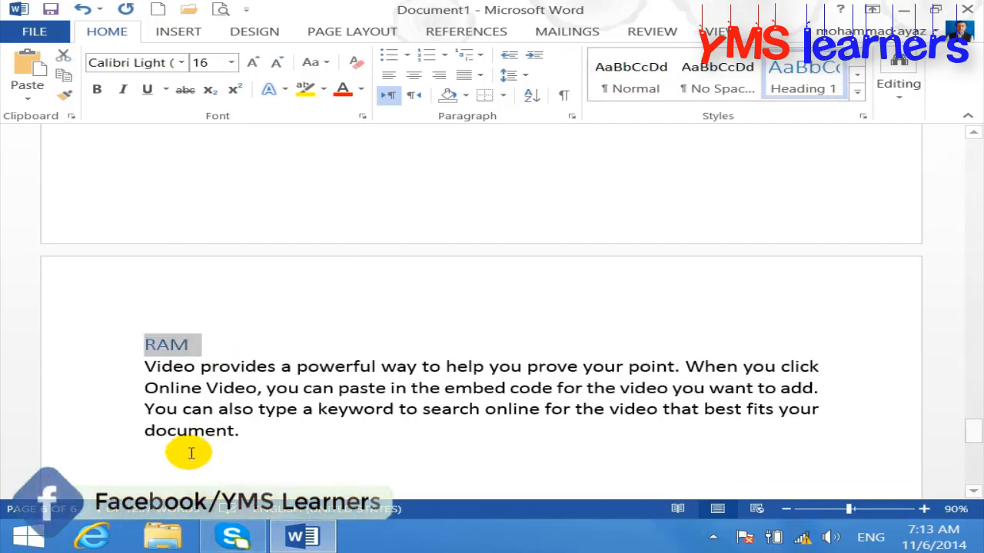
click(176, 453)
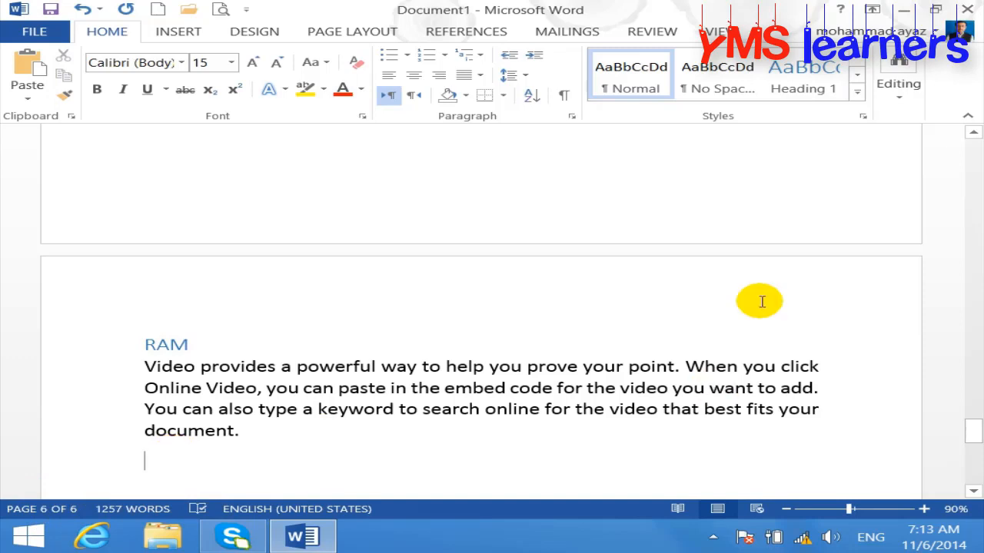
Add the line "USB" after the RAM paragraph and generate a sample paragraph below it with =rand(1).
drag(973, 437, 973, 442)
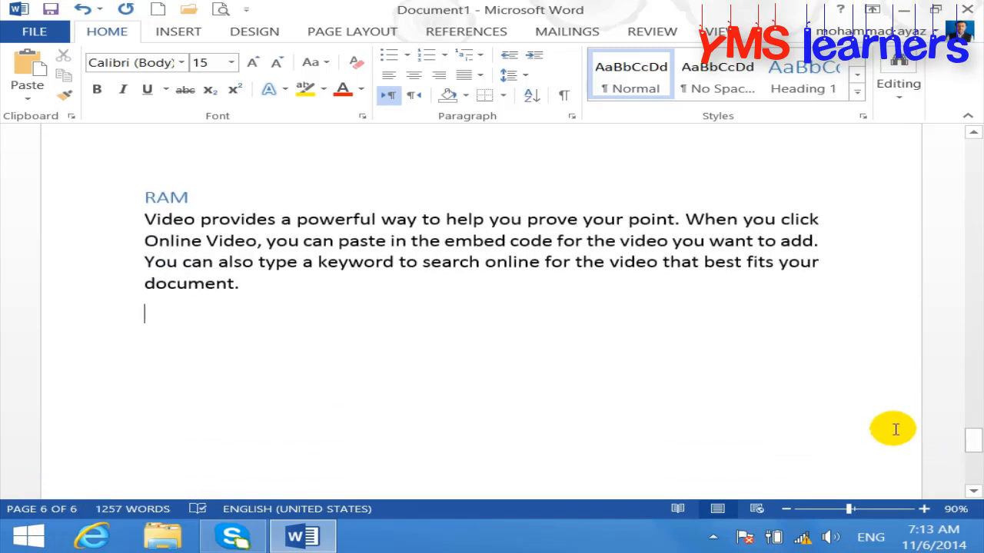
text(USB)
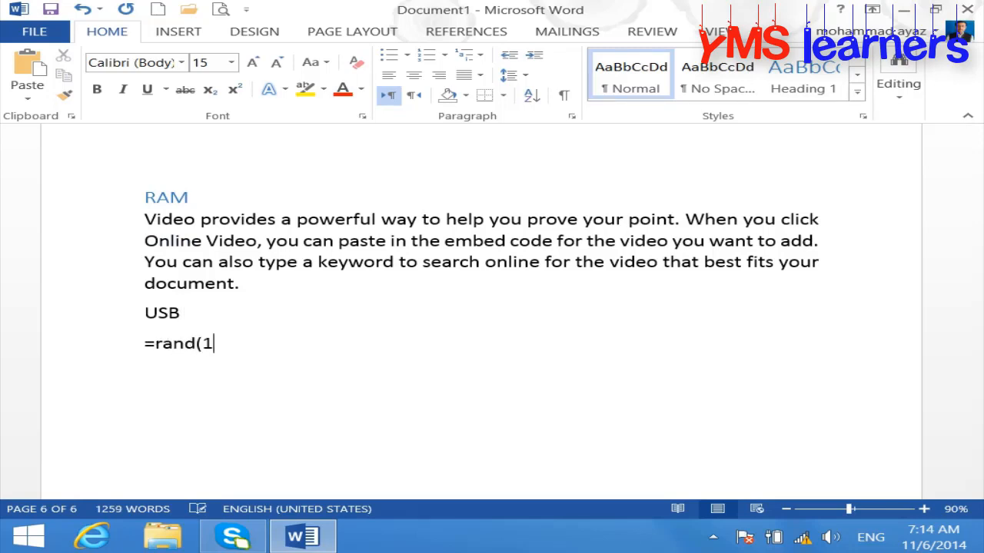
key(Return)
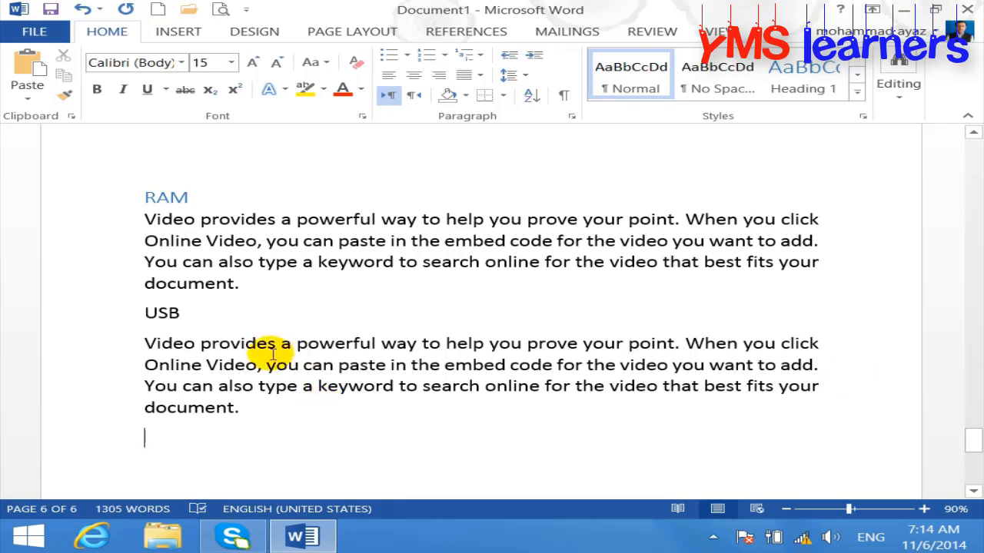
Apply the Heading 1 style to the "USB" line.
click(208, 324)
click(125, 324)
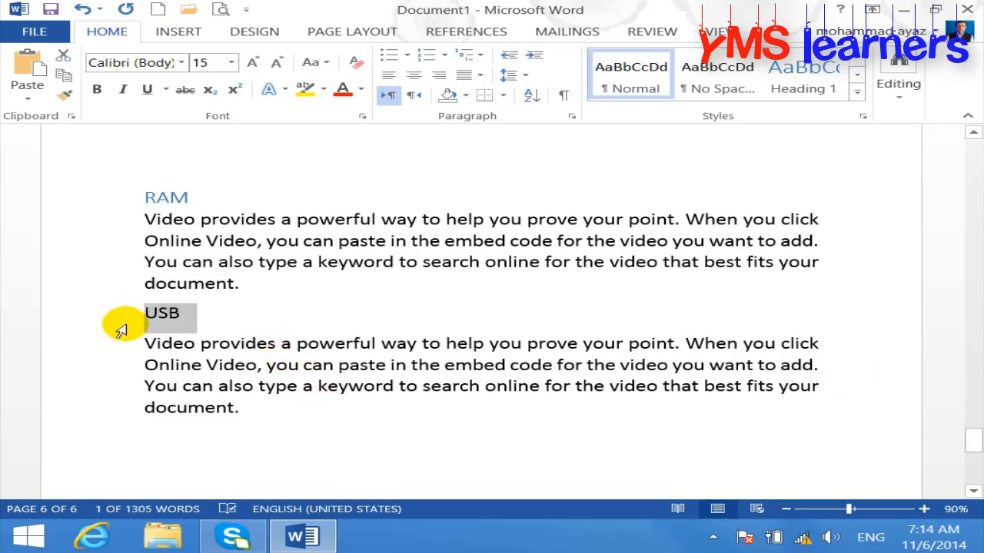
key(ctrl+alt+1)
click(206, 286)
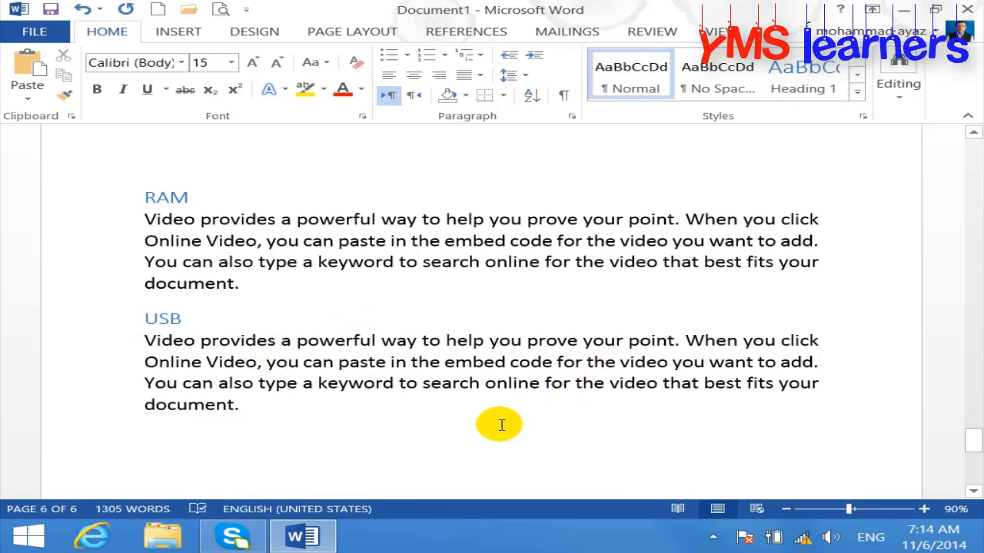
Insert a page break before the "IT Concept" heading and enter the title "Table of content" on the new blank first page.
drag(973, 439, 970, 144)
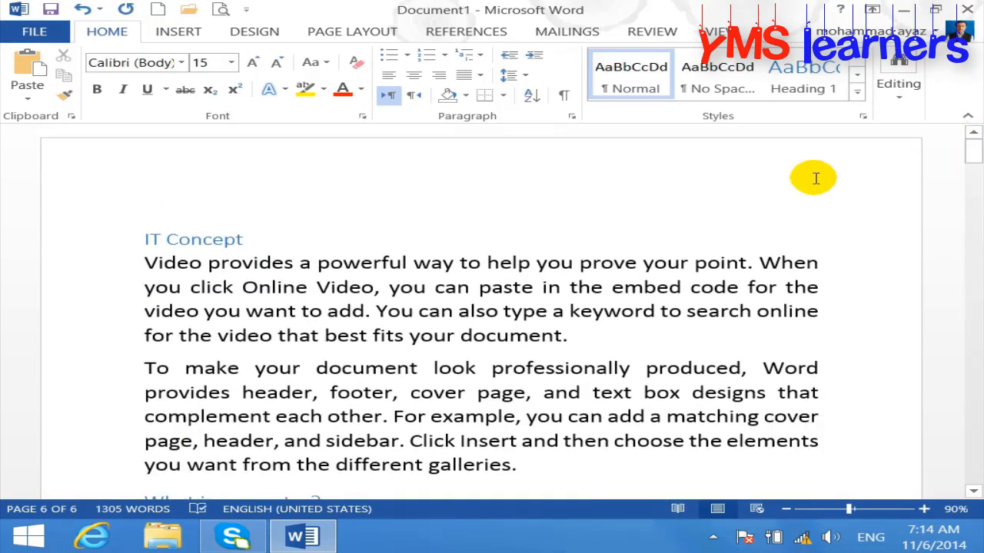
click(145, 239)
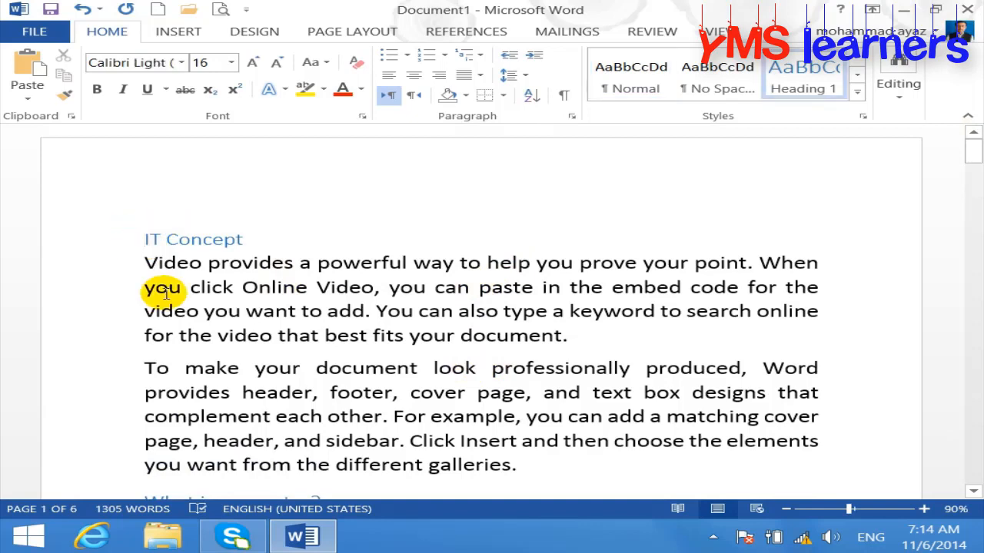
key(ctrl+Return)
drag(973, 184, 969, 135)
click(227, 203)
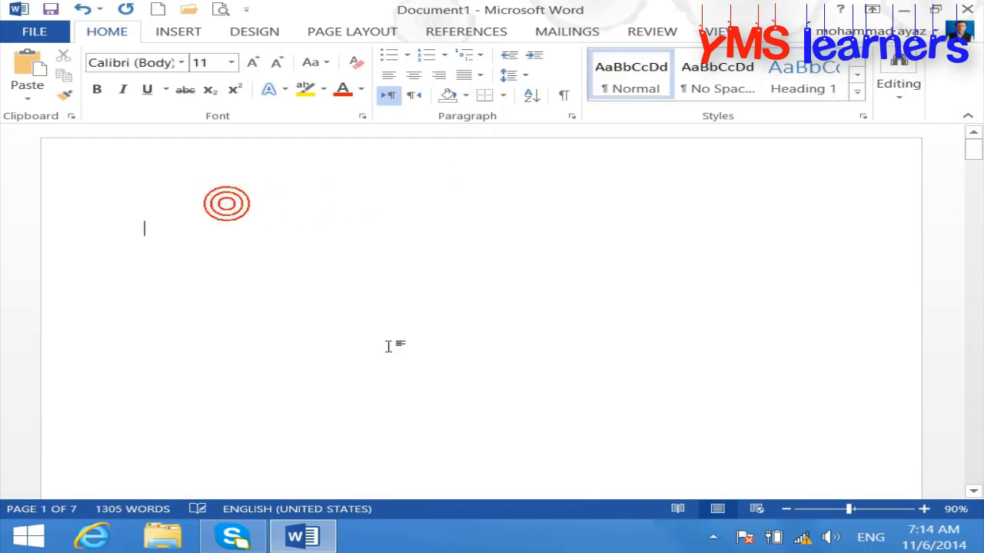
text(tab)
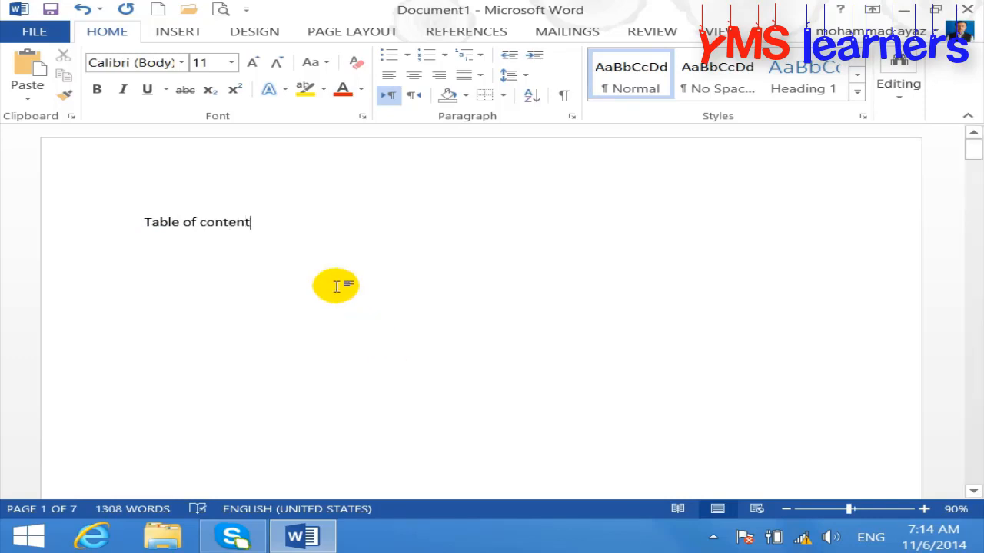
click(87, 206)
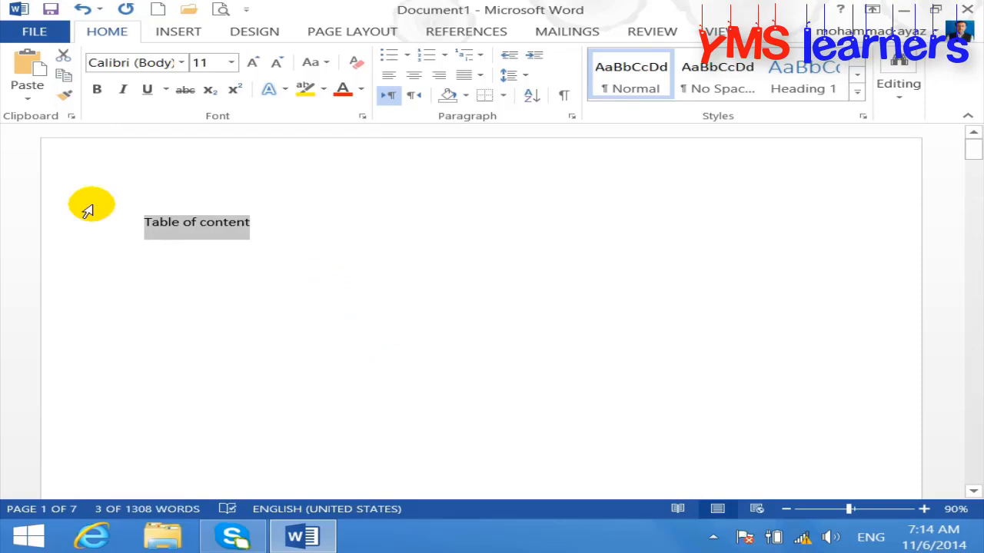
key(Delete)
key(ctrl+z)
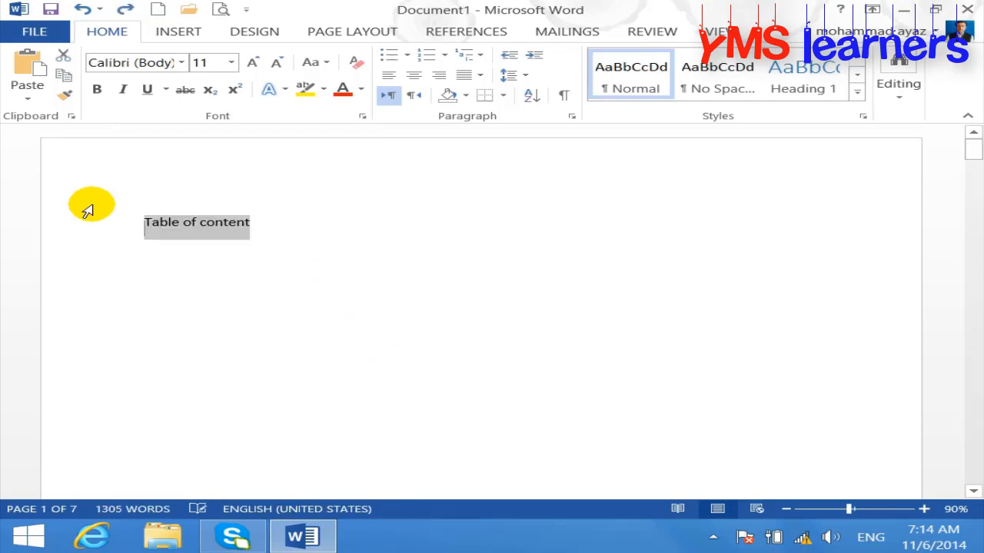
key(F3)
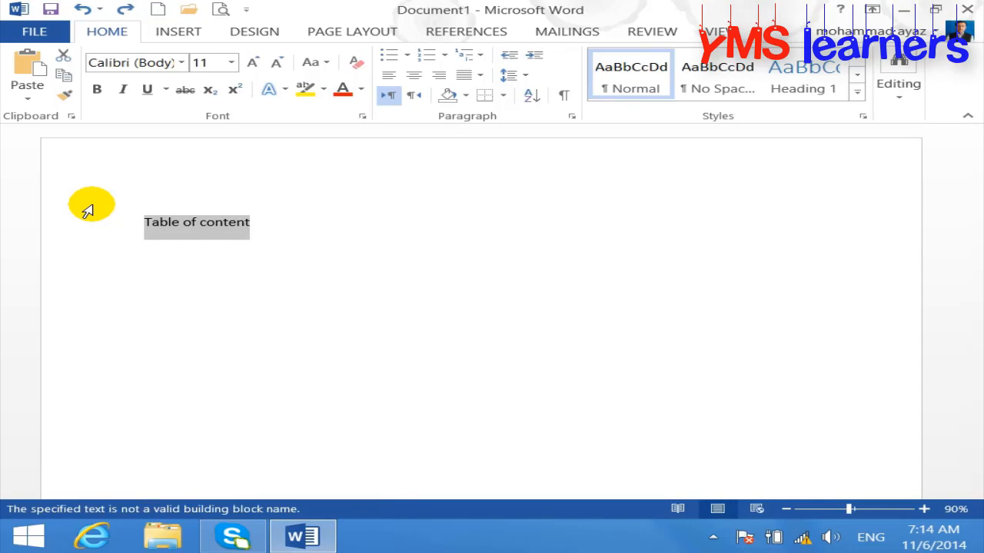
click(648, 300)
Change the "Table of content" title to uppercase and center it.
drag(323, 235, 88, 223)
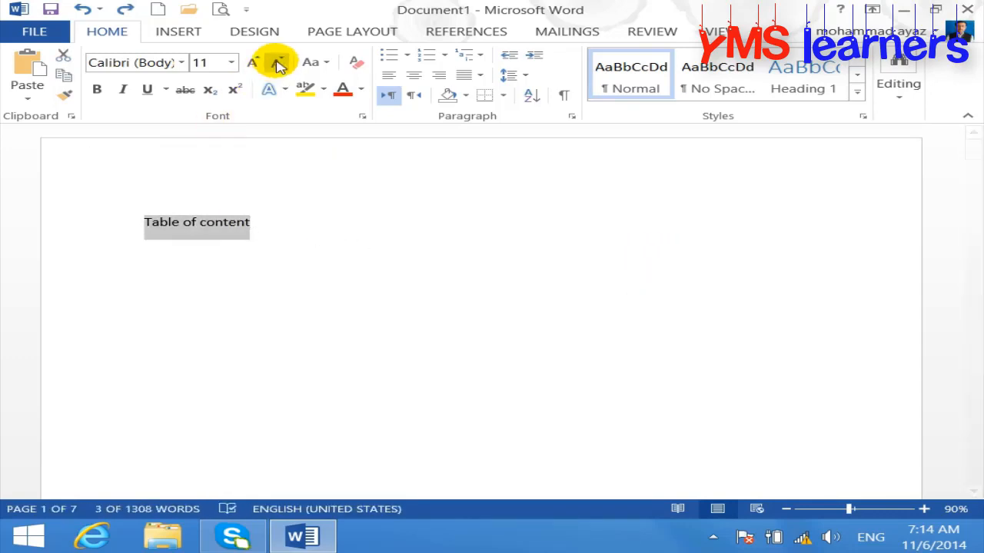
click(311, 62)
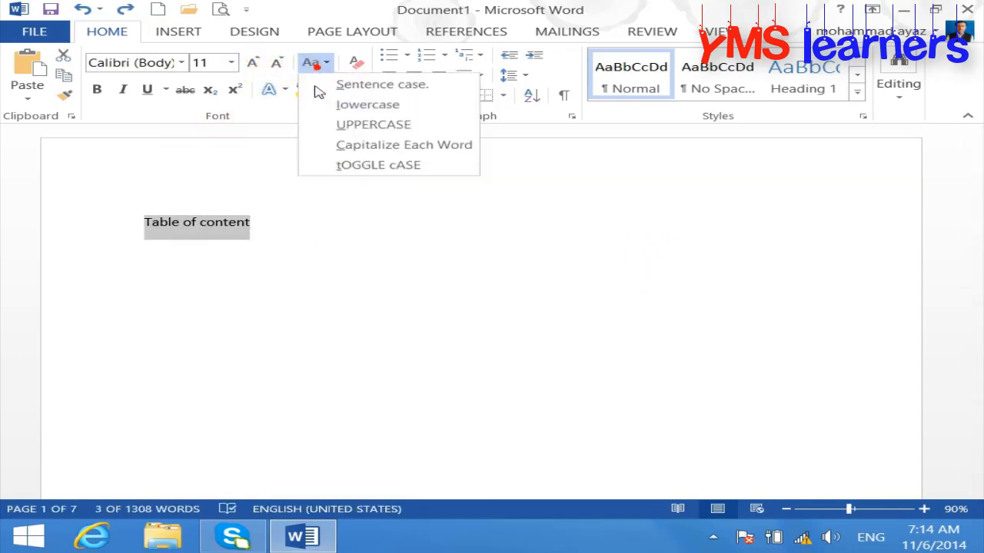
click(363, 125)
click(415, 76)
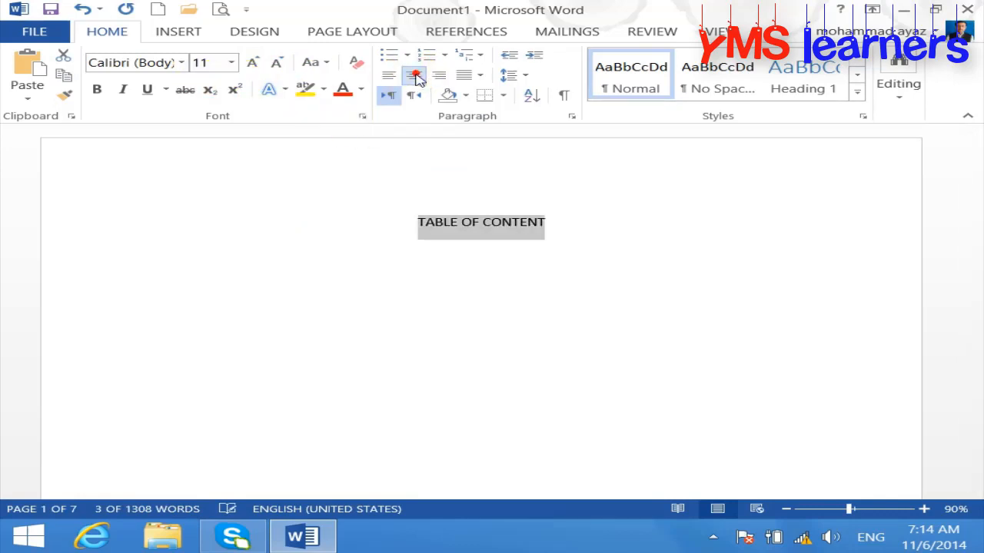
Enlarge the title's font size to 24.
click(253, 62)
click(253, 62)
click(253, 62)
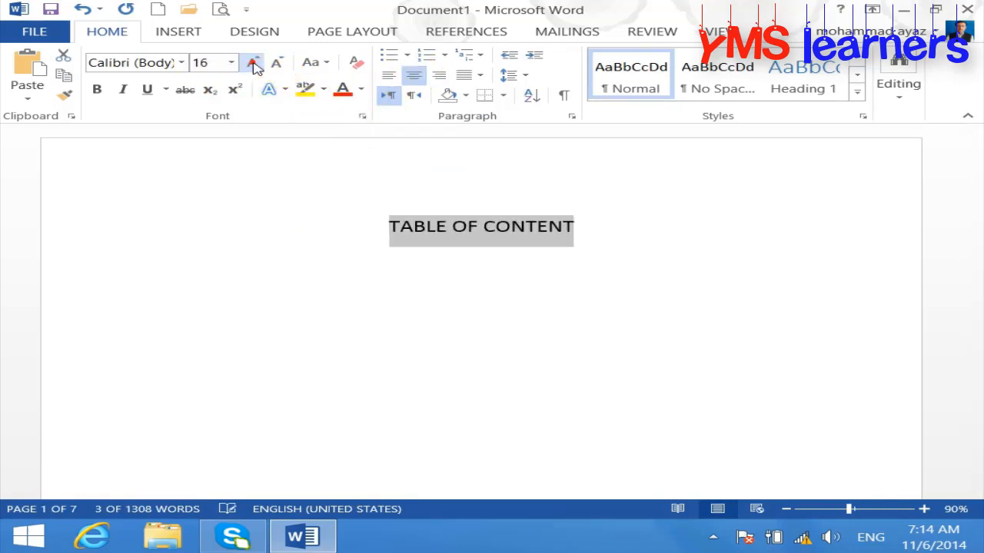
click(253, 62)
click(253, 62)
click(252, 62)
click(253, 62)
Make the title bold and give it the gold text effect from the middle row of the presets.
click(343, 89)
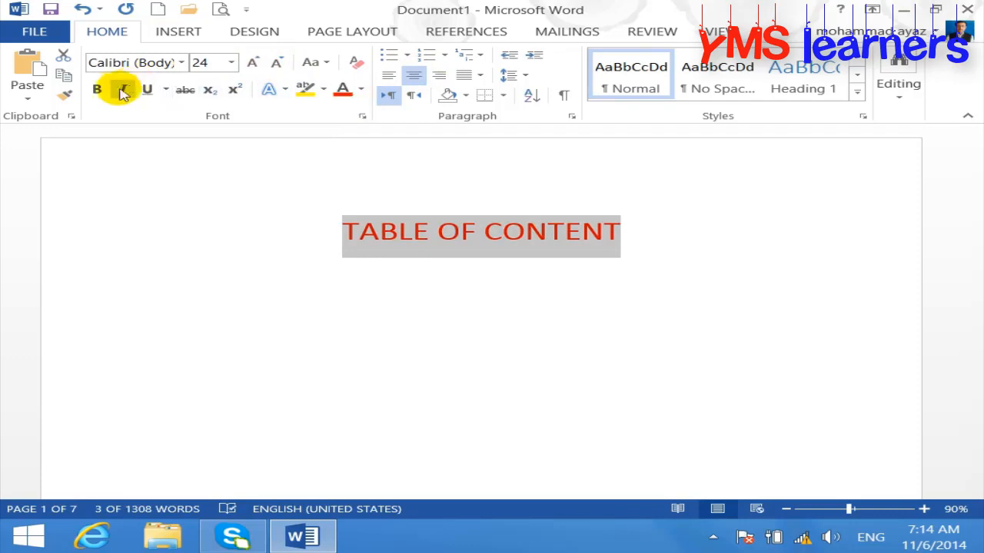
click(97, 89)
click(285, 89)
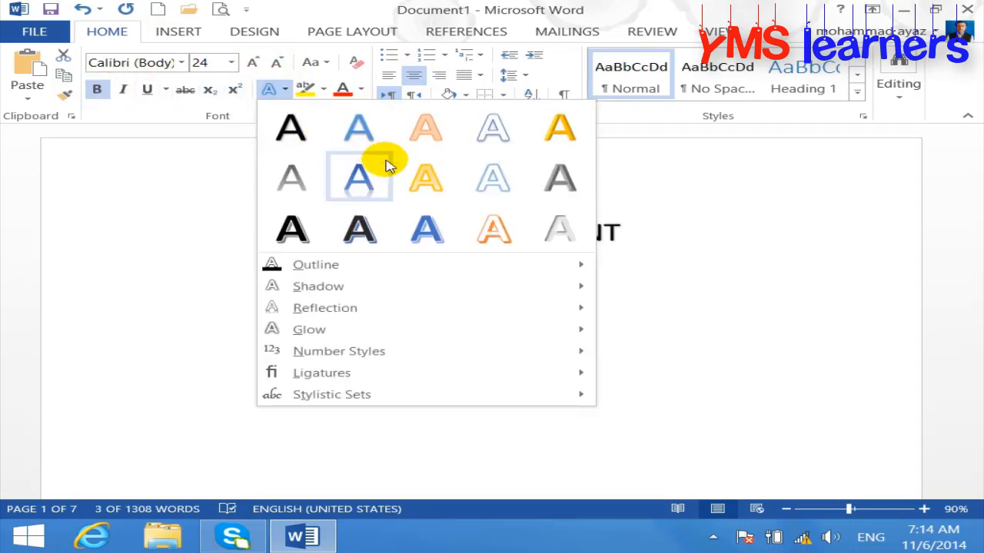
click(425, 177)
click(435, 226)
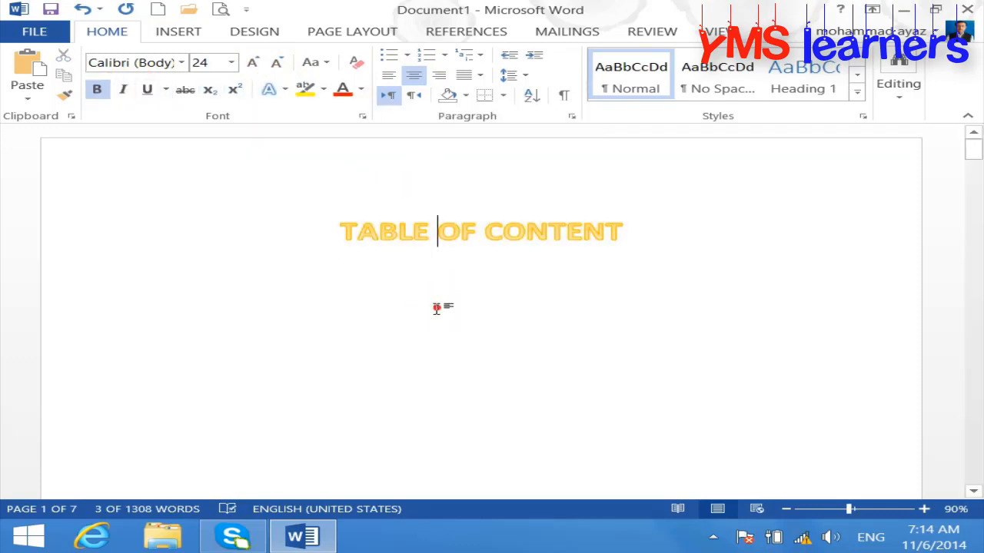
Highlight the whole "TABLE OF CONTENT" title in dark blue.
drag(646, 228, 301, 241)
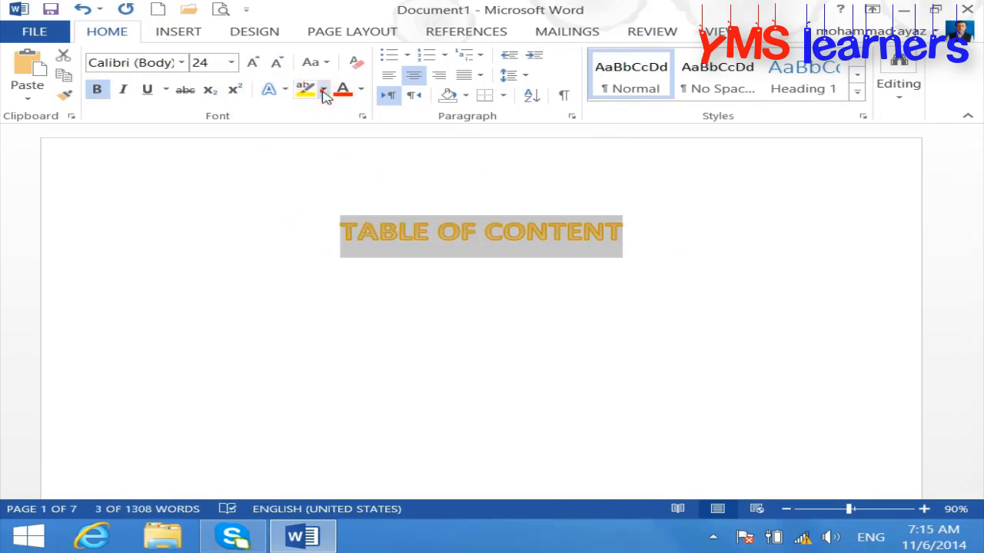
click(324, 89)
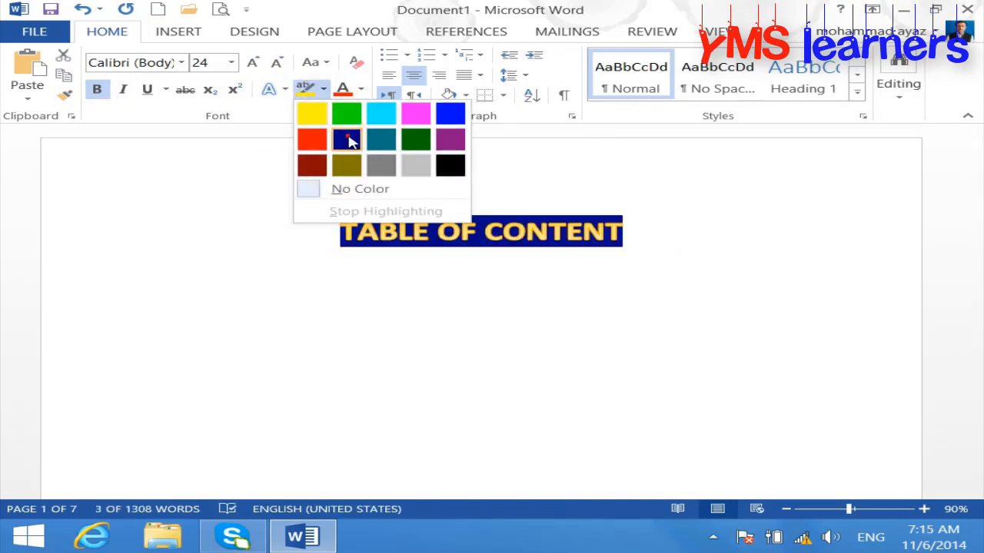
click(348, 139)
Start a left-aligned line below the title and insert the built-in Automatic Table 1 table of contents there.
click(680, 249)
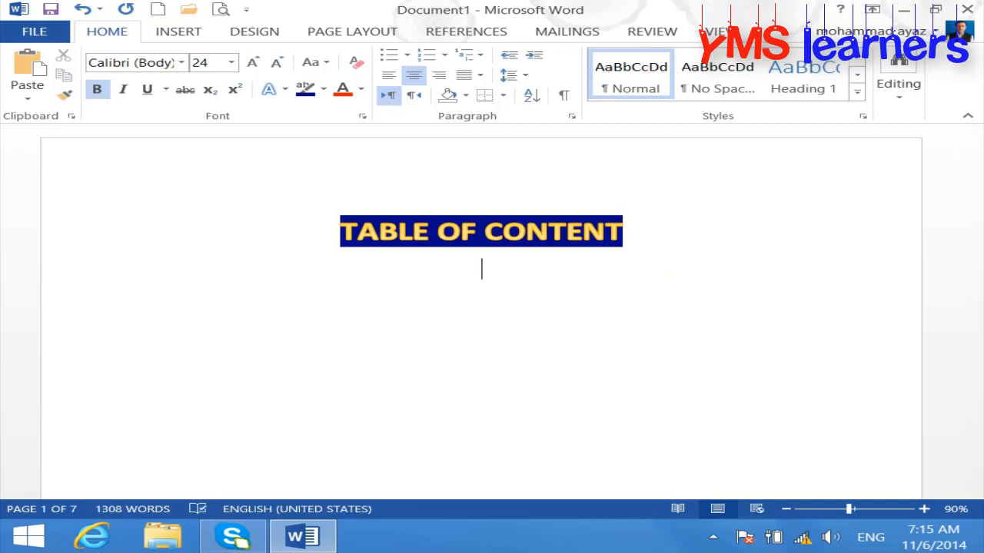
key(ctrl+l)
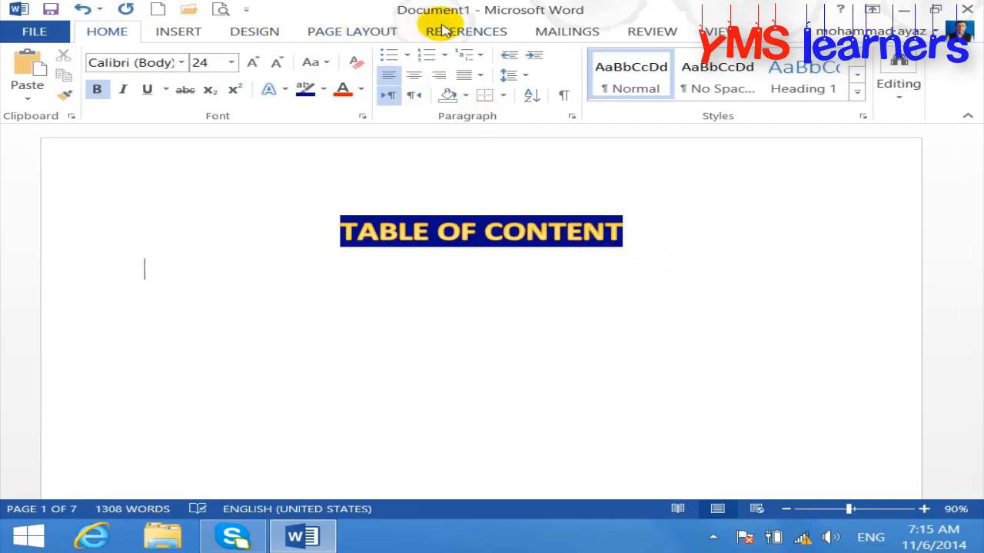
click(444, 30)
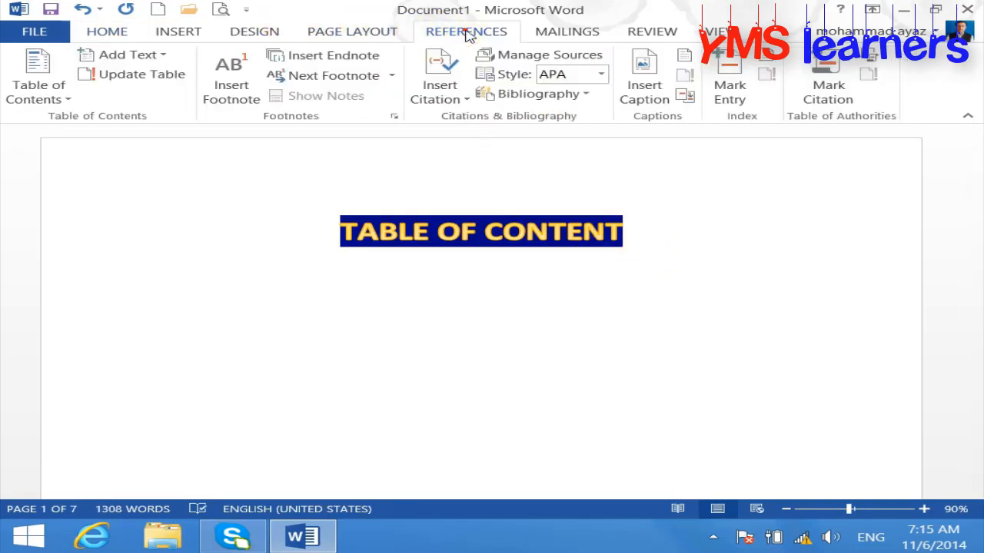
click(66, 98)
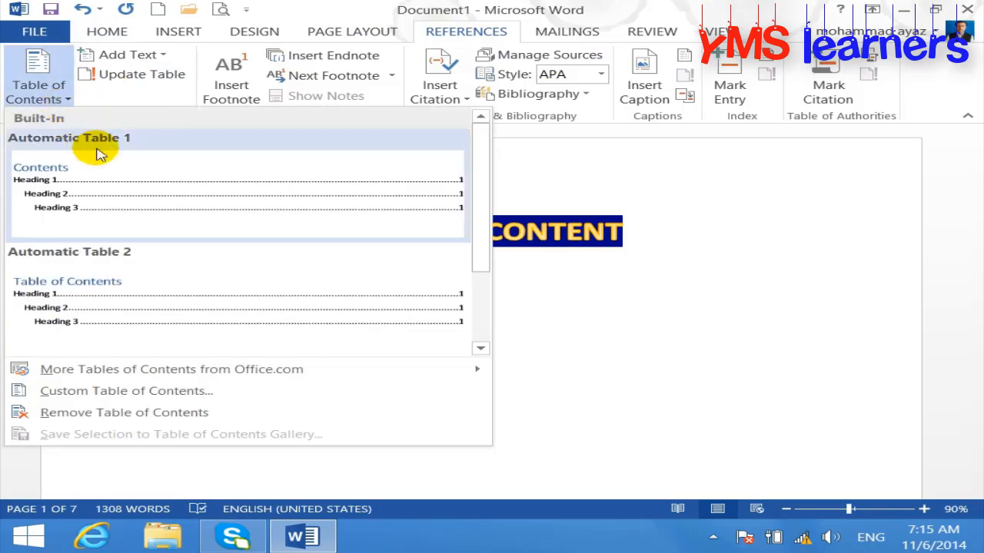
click(123, 190)
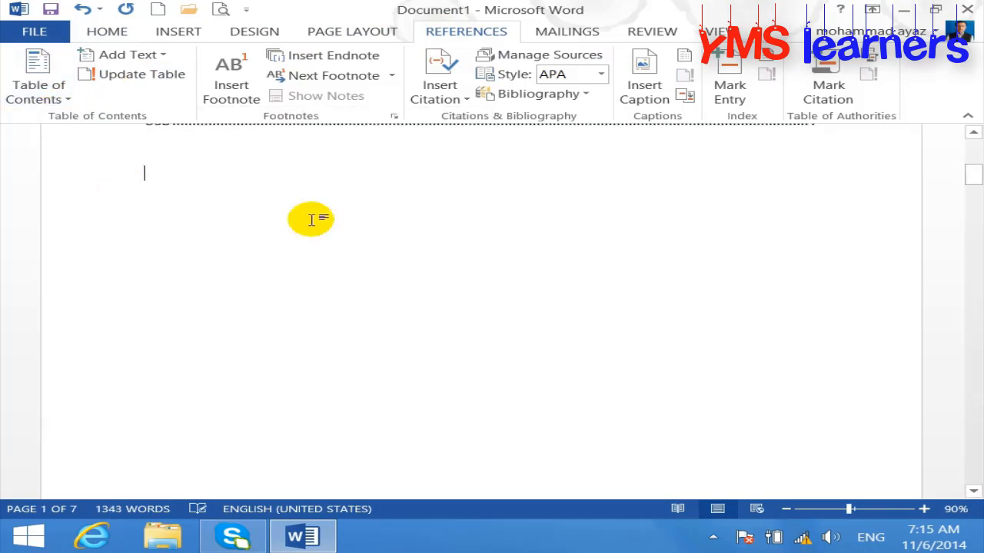
drag(973, 180, 975, 158)
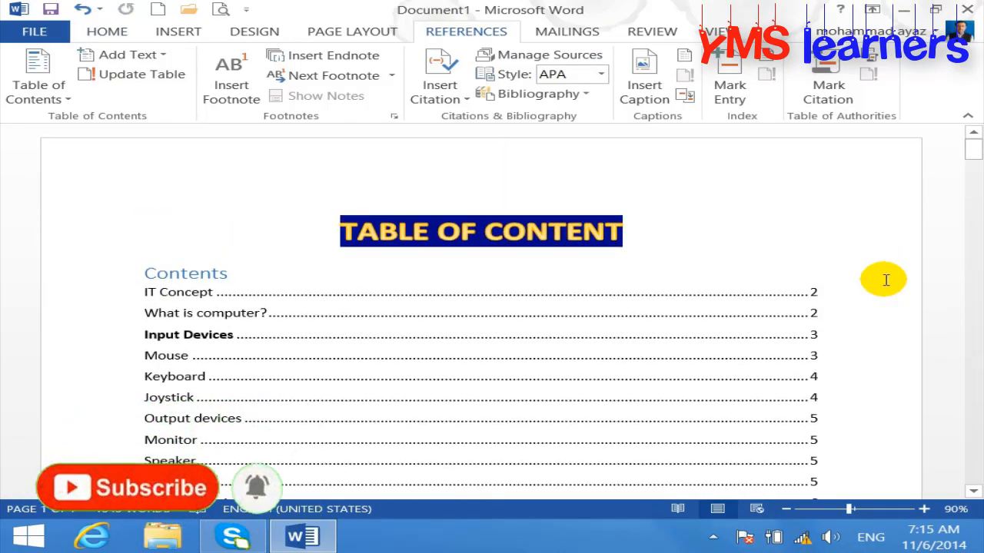
Examine the inserted table of contents from its first entry to its last, including the bold main titles and the page numbers.
click(200, 293)
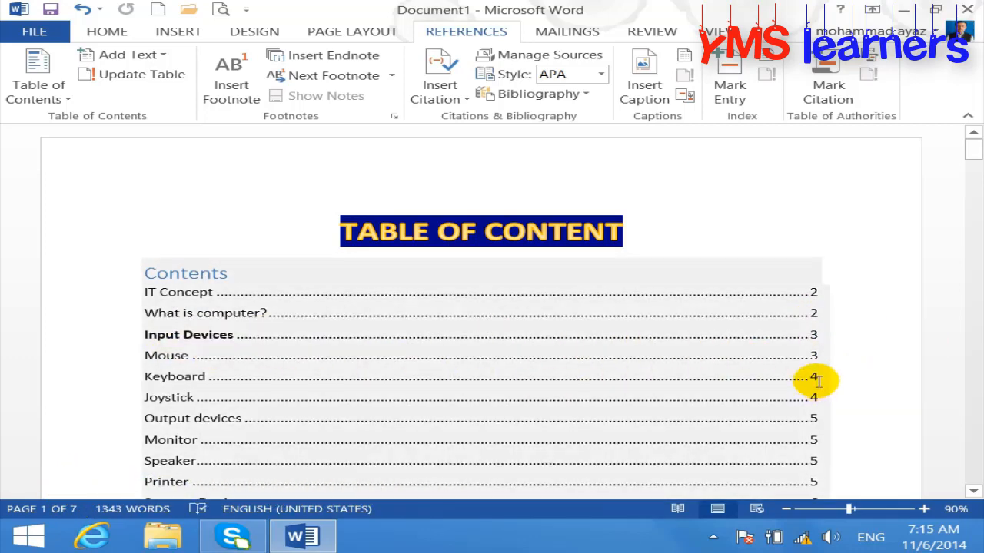
click(973, 492)
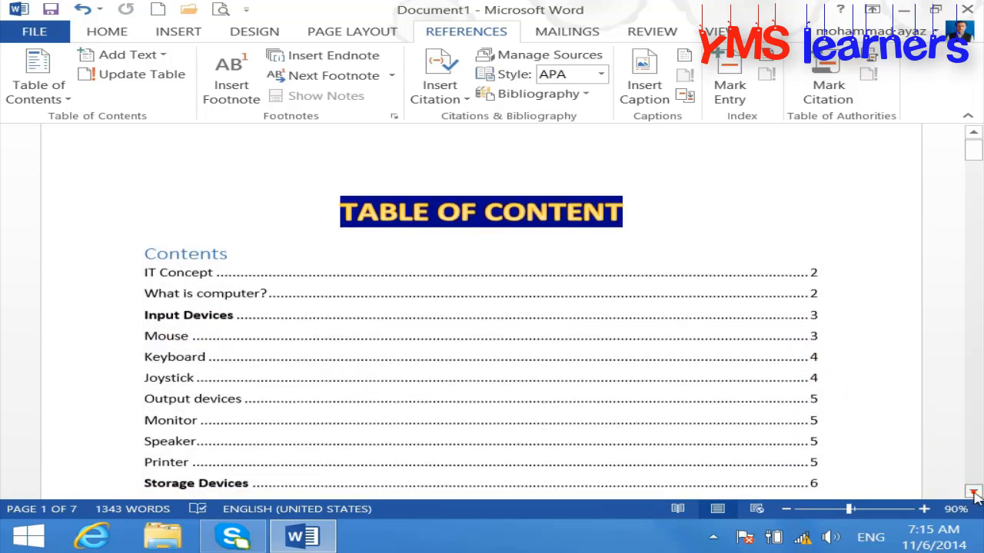
drag(973, 492, 973, 496)
click(973, 493)
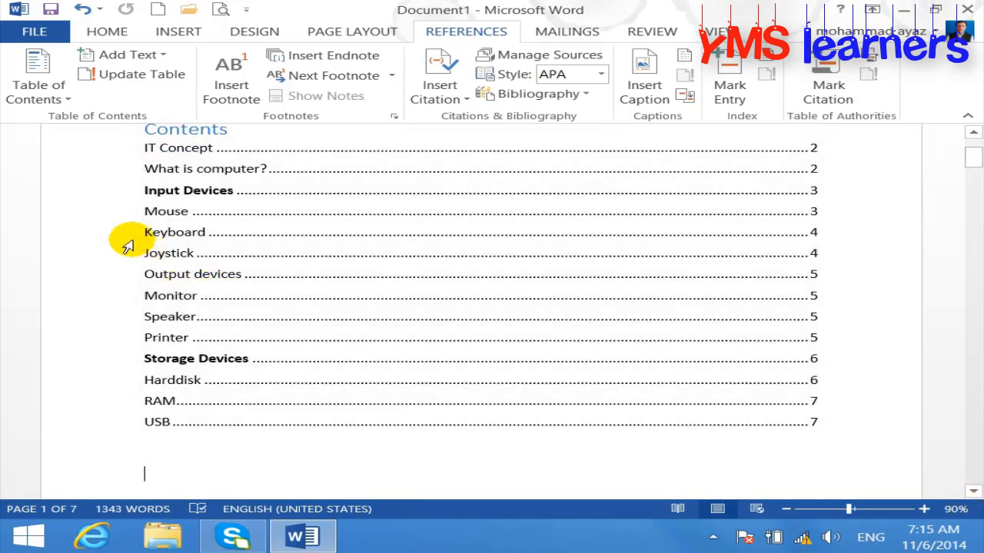
click(146, 192)
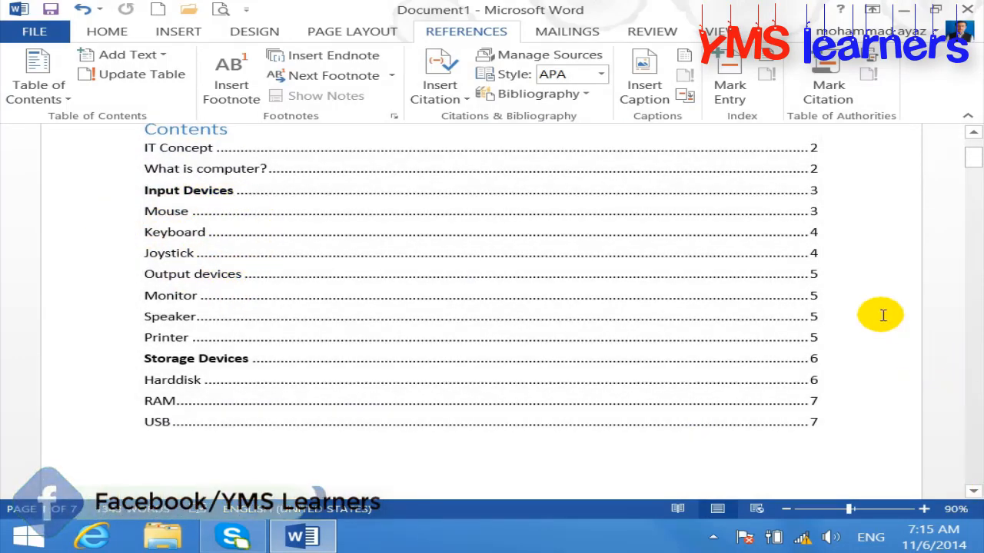
click(883, 315)
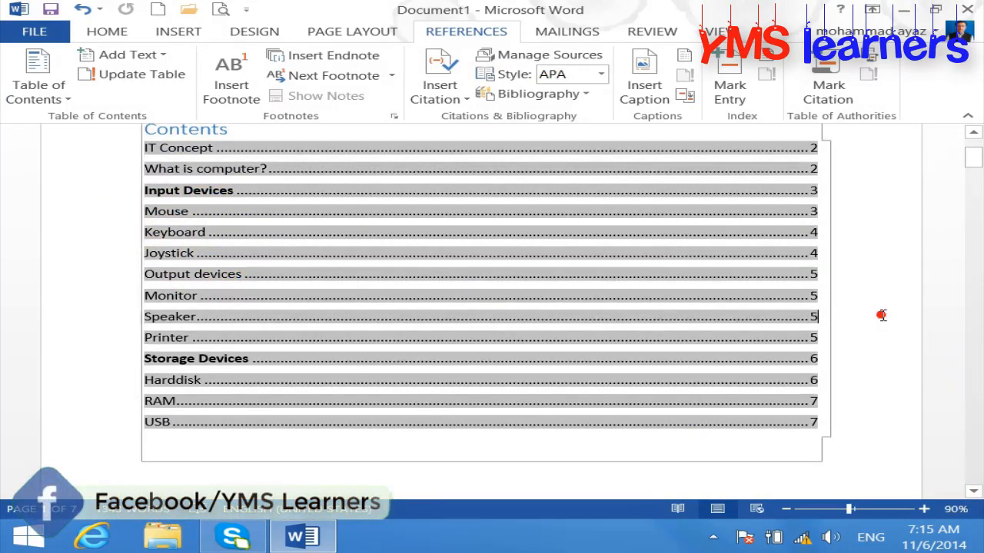
click(80, 361)
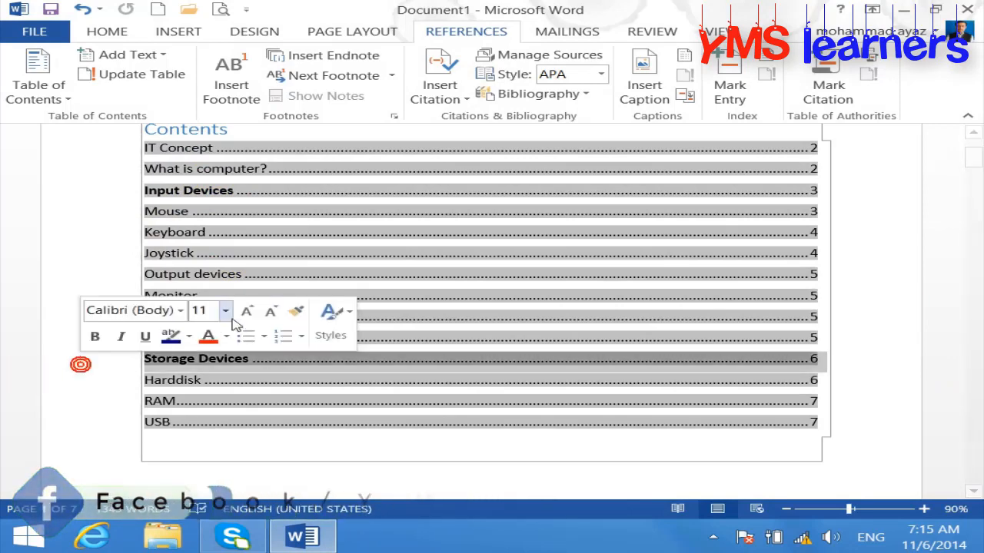
click(463, 256)
click(93, 413)
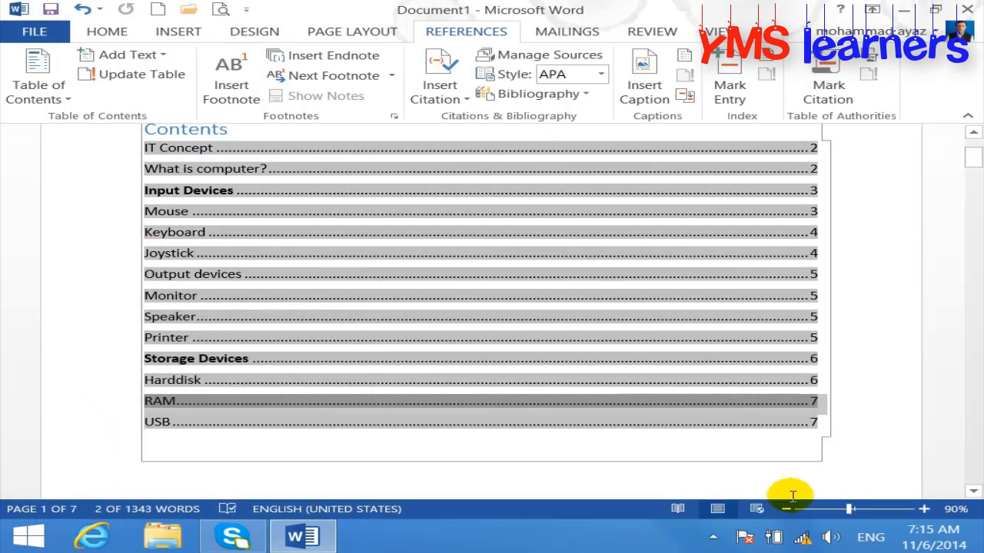
click(859, 484)
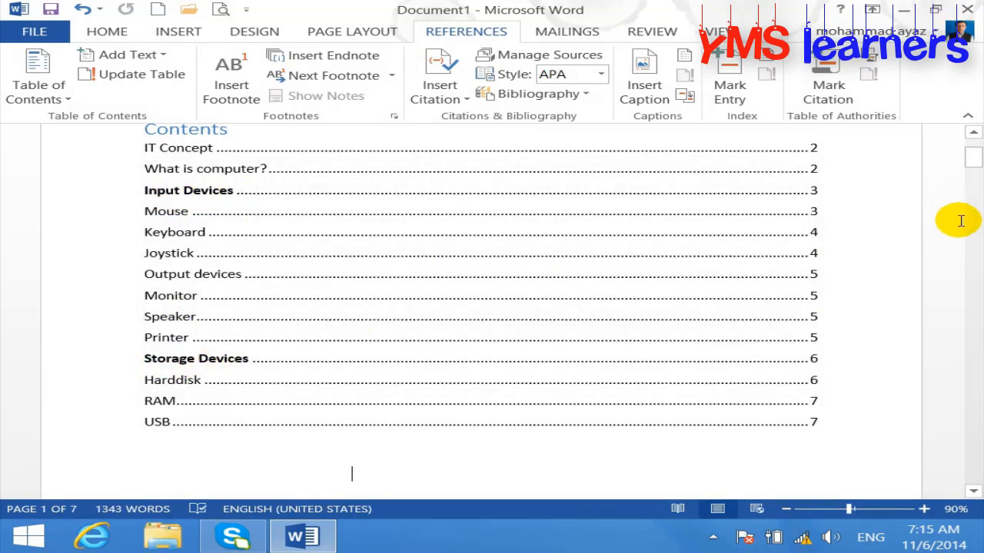
drag(973, 162, 971, 160)
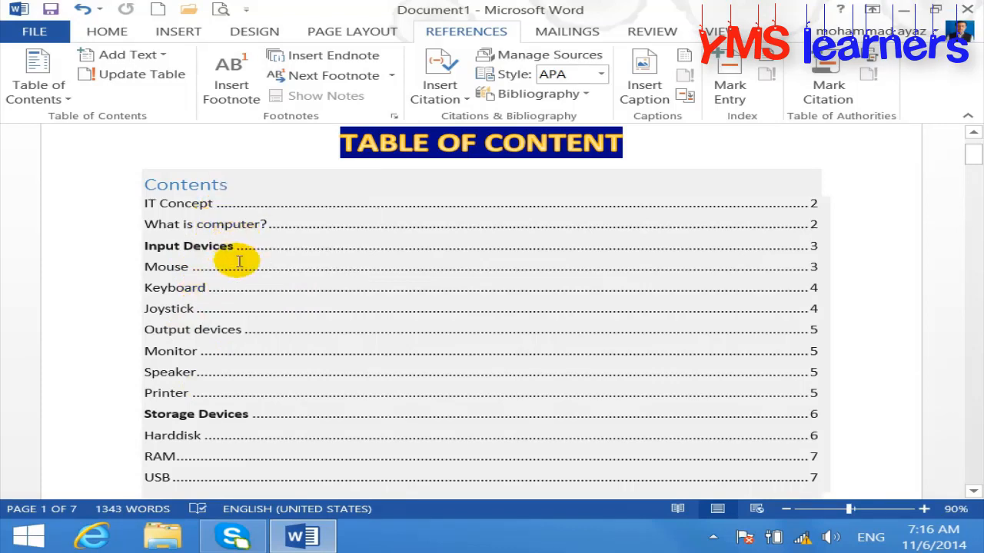
Undo the Automatic Table 1 insertion and insert the built-in Automatic Table 2 table of contents below the title instead.
key(ctrl+z)
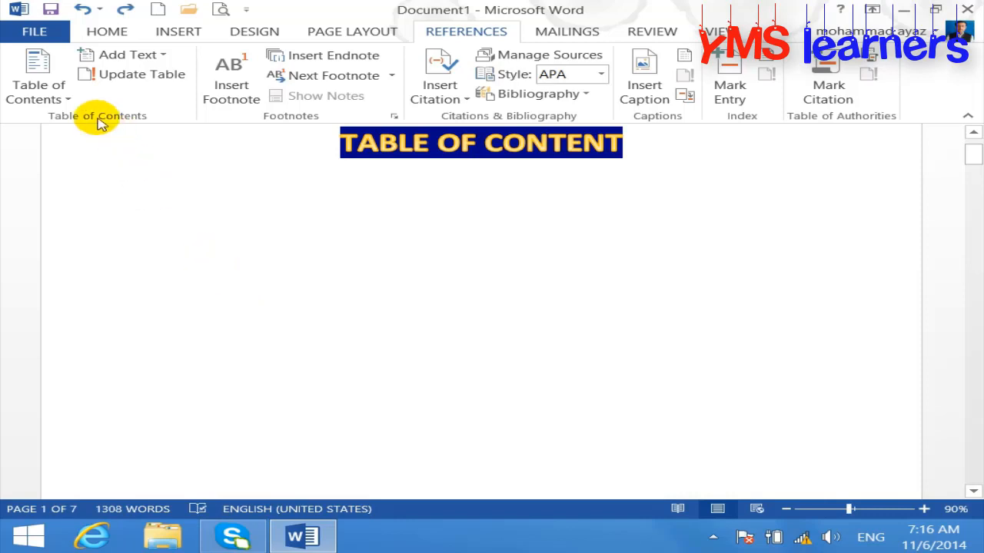
click(68, 96)
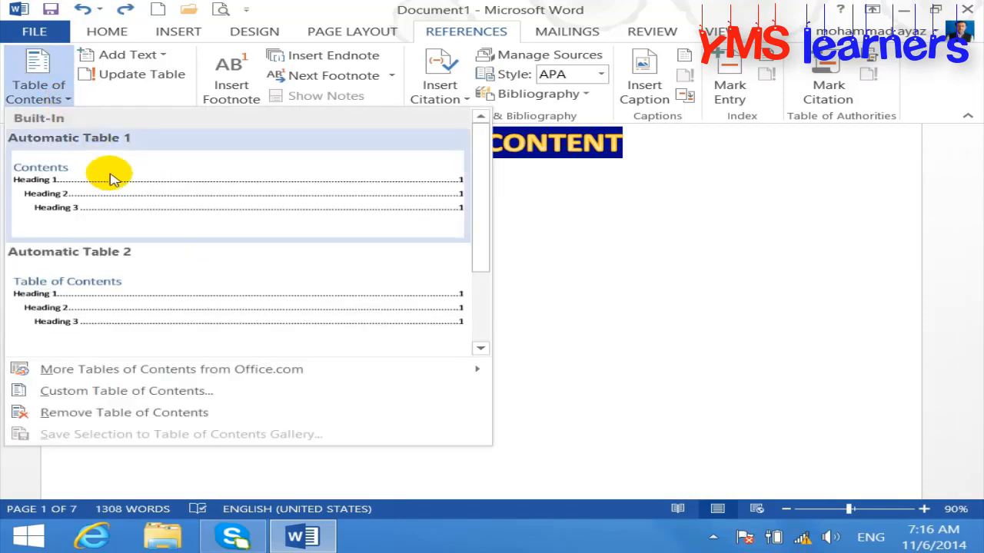
click(140, 296)
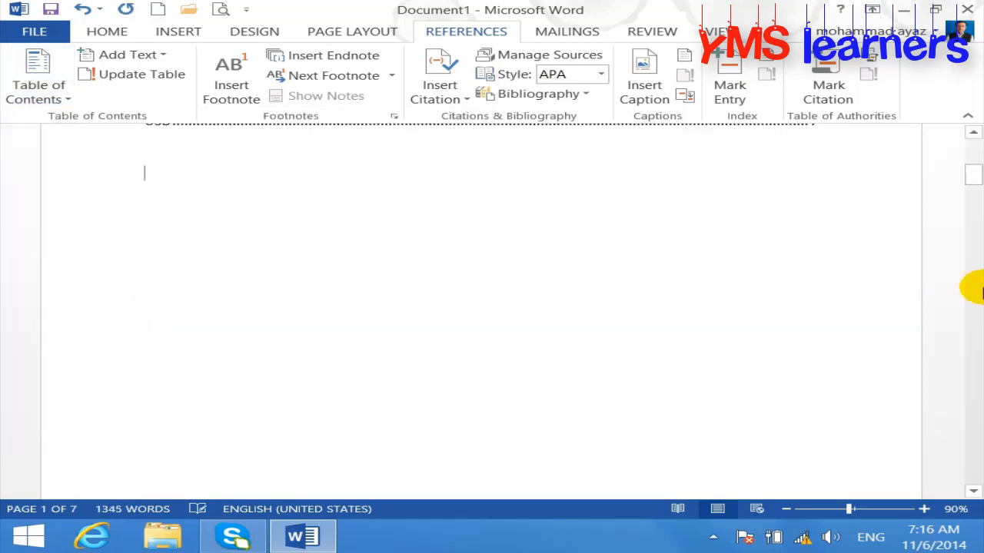
mouse_move(961, 189)
mouse_down()
mouse_move(974, 158)
mouse_move(966, 149)
mouse_up()
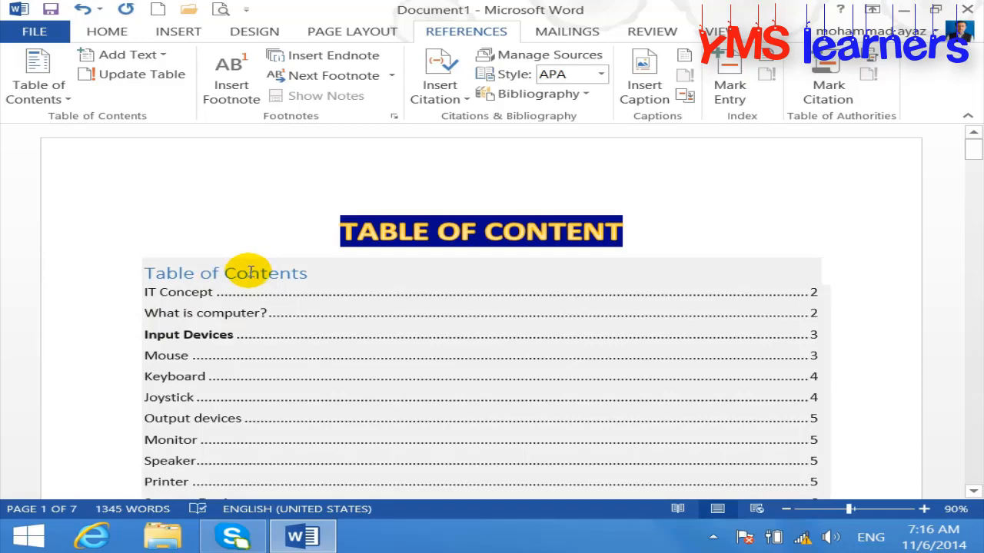
click(976, 156)
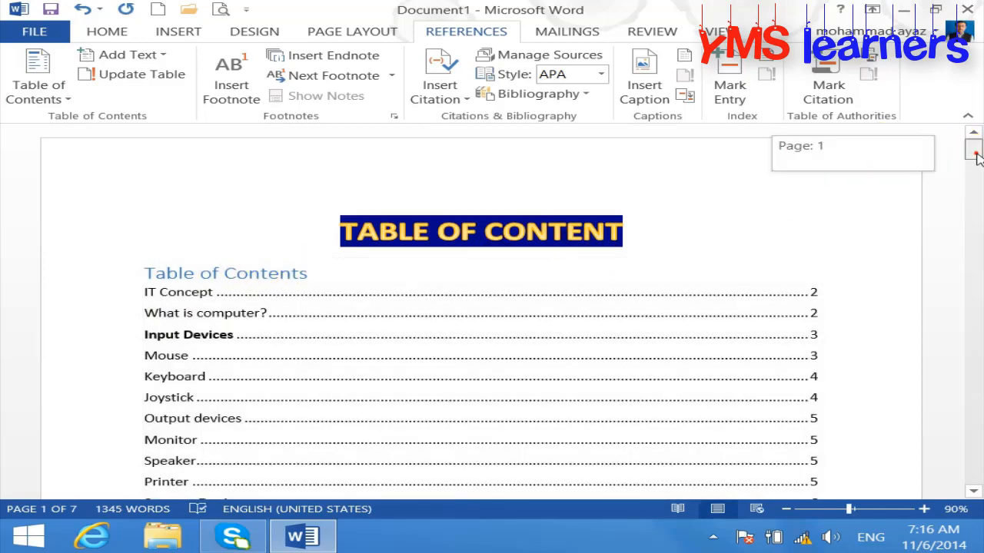
drag(976, 156, 978, 171)
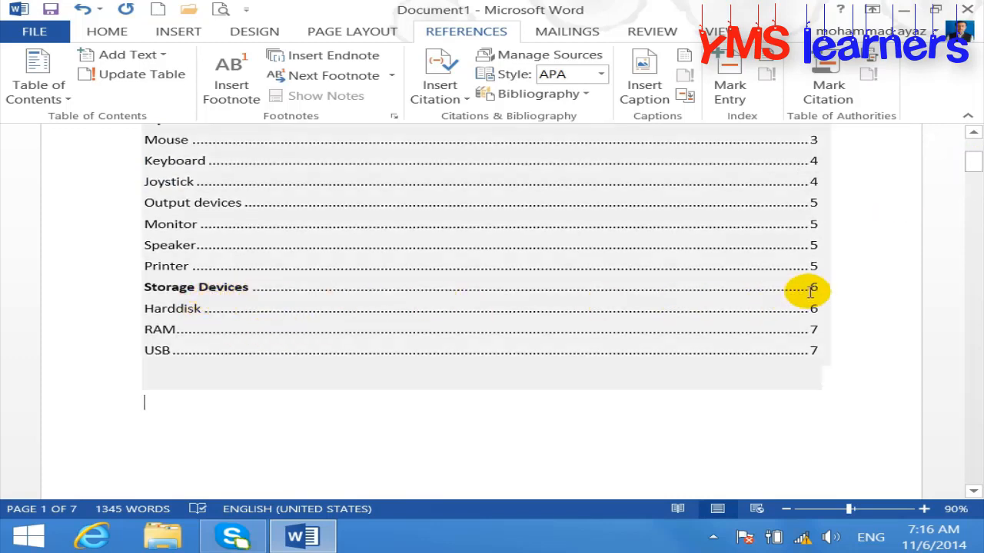
Follow the Storage Devices entry's link to its heading in the document and return to the table of contents.
ctrl+click(196, 292)
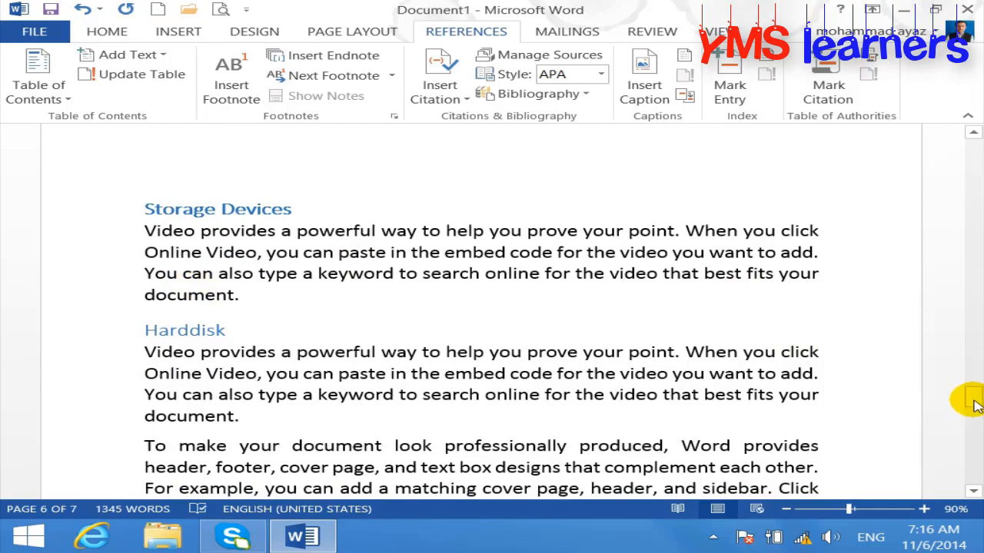
drag(972, 399, 955, 158)
click(971, 134)
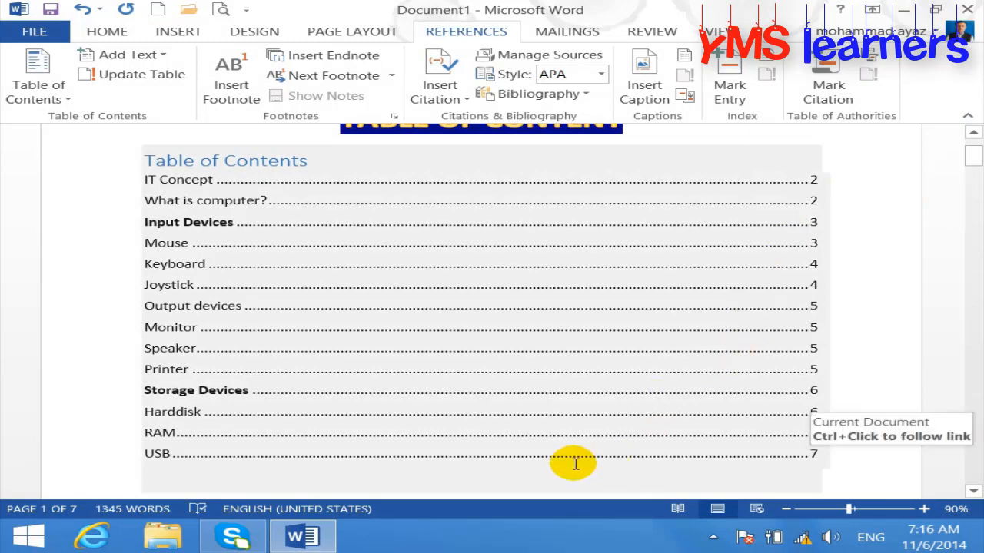
Undo the inserted table of contents, look through the remaining gallery designs including Manual Table, and insert Automatic Table 2 again.
key(ctrl+z)
click(42, 91)
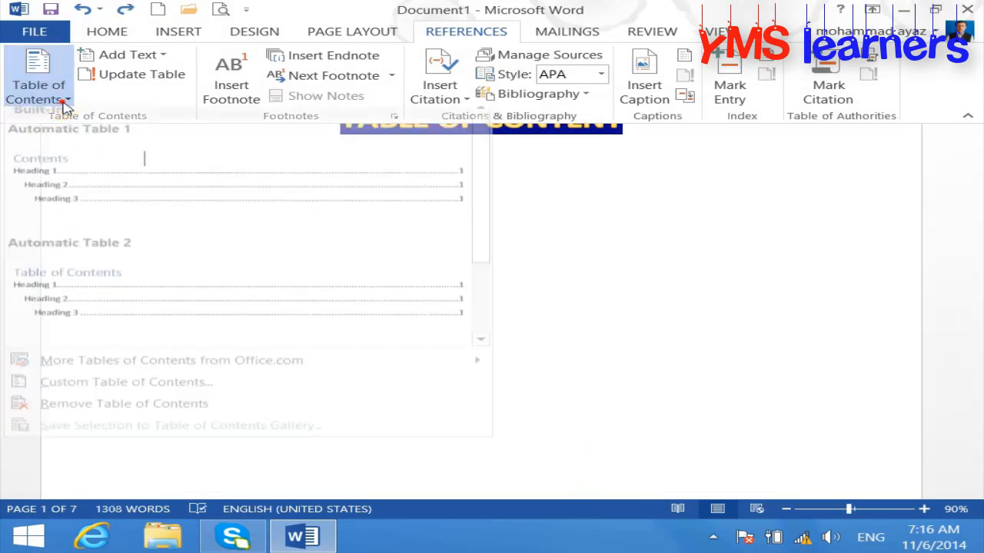
scroll(476, 197, down, 3)
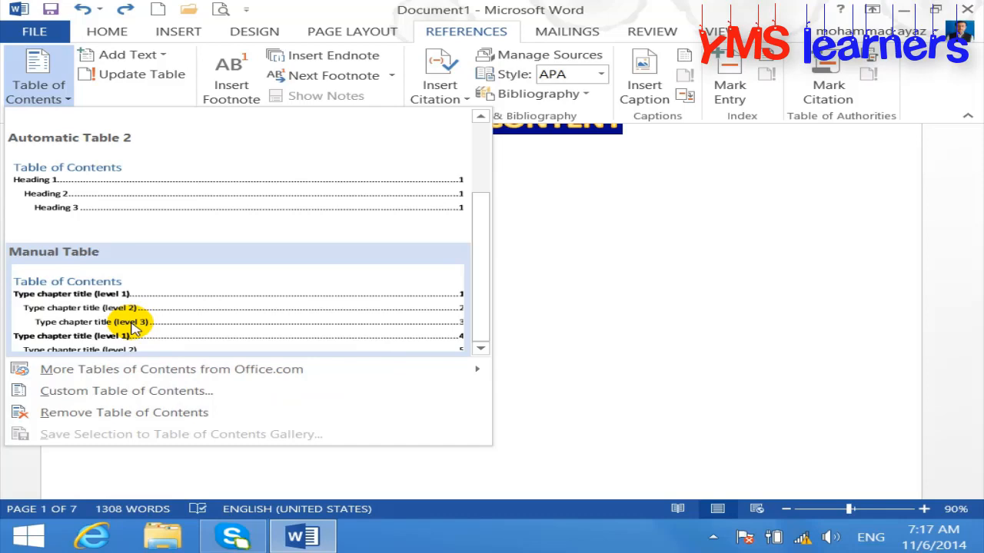
click(176, 366)
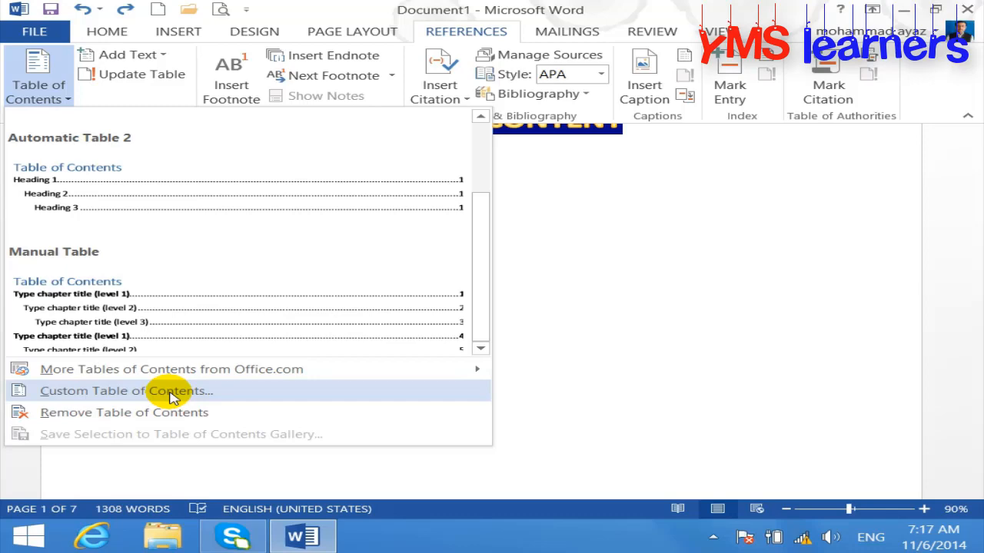
click(205, 173)
drag(974, 178, 975, 158)
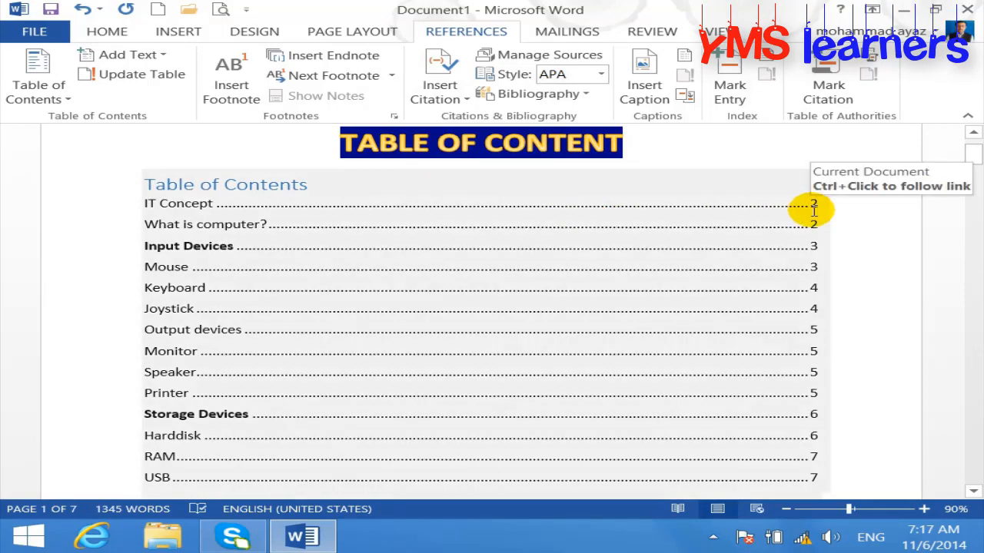
Undo the Automatic Table 2 insertion and insert a custom table of contents with the default From template format and 3 levels.
key(ctrl+z)
click(34, 96)
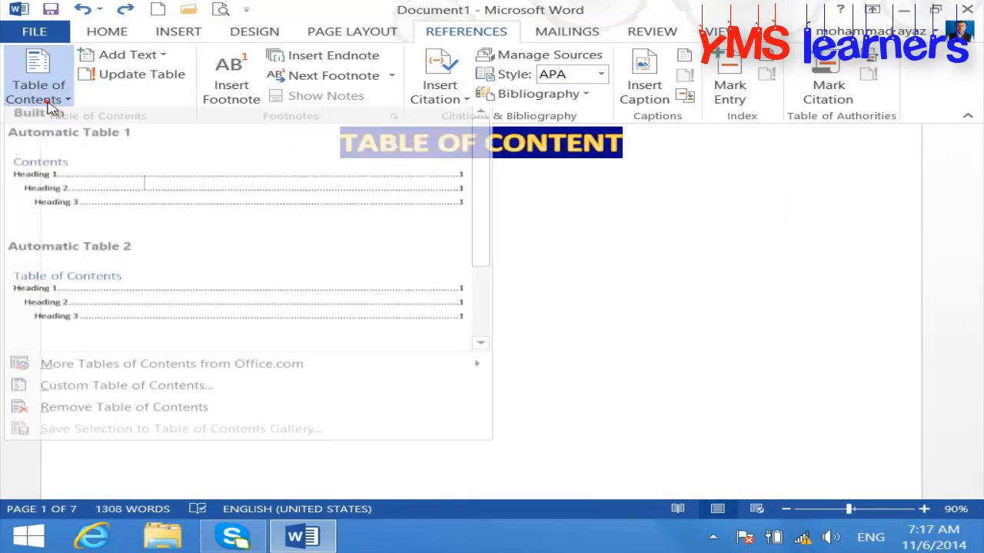
click(90, 393)
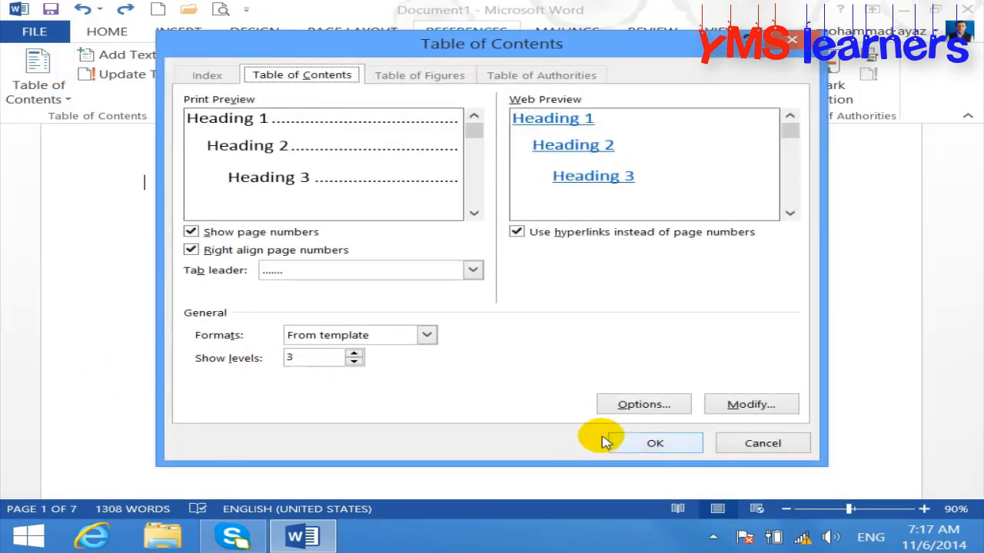
click(654, 444)
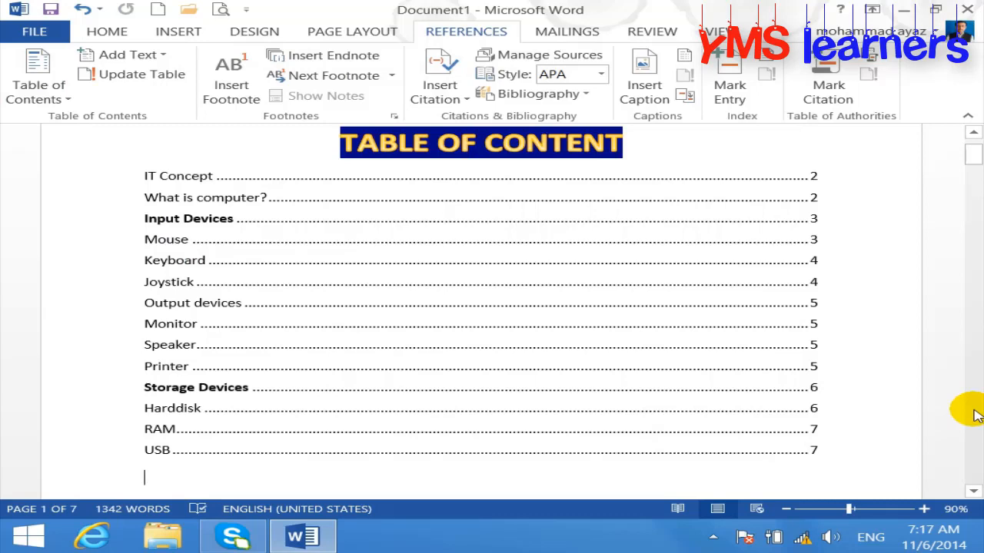
click(973, 132)
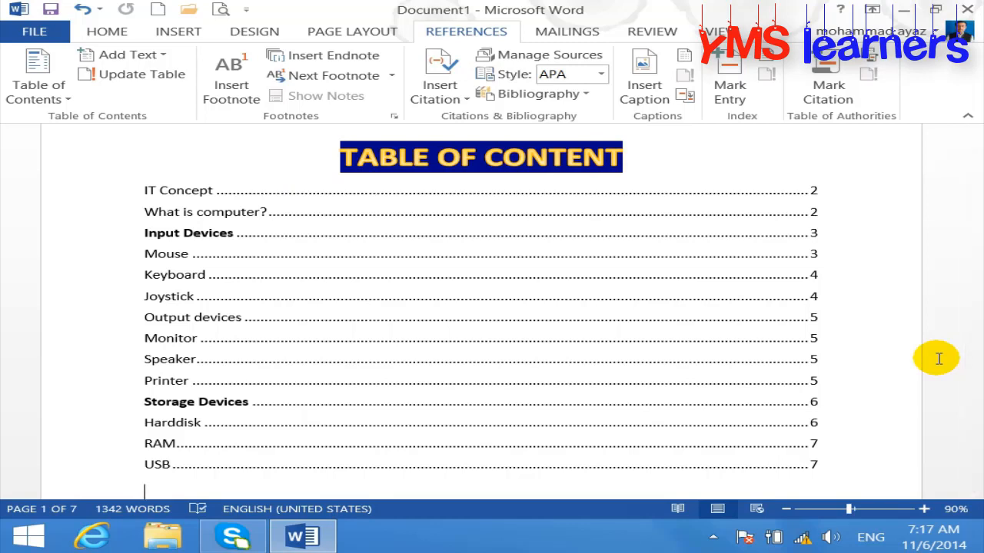
Replace the custom table of contents with one that does not show page numbers.
click(186, 191)
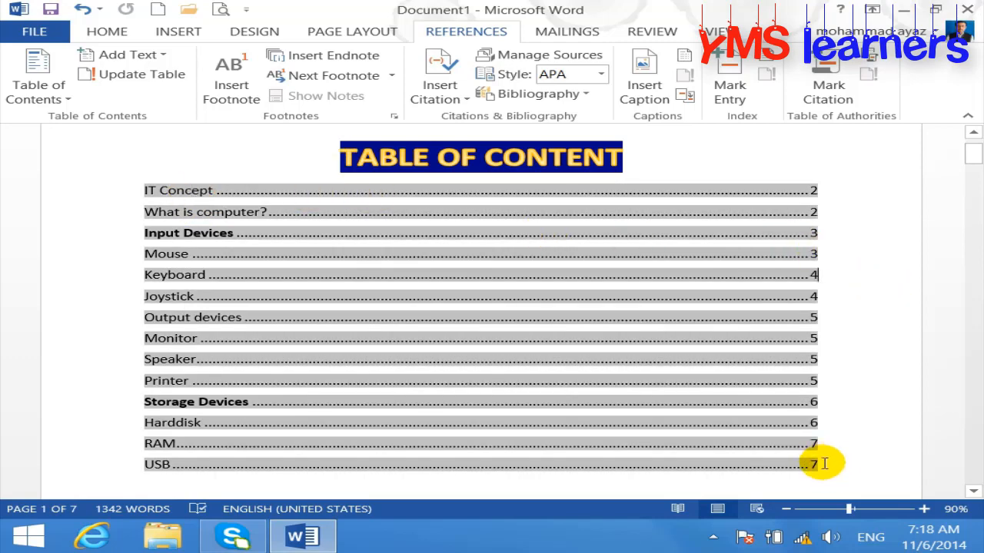
drag(824, 463, 667, 427)
click(734, 455)
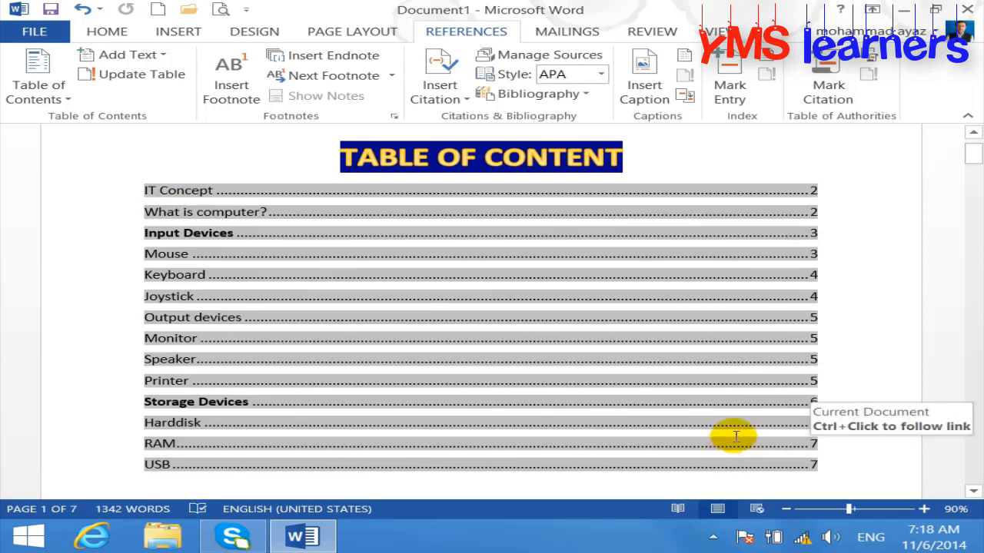
click(68, 96)
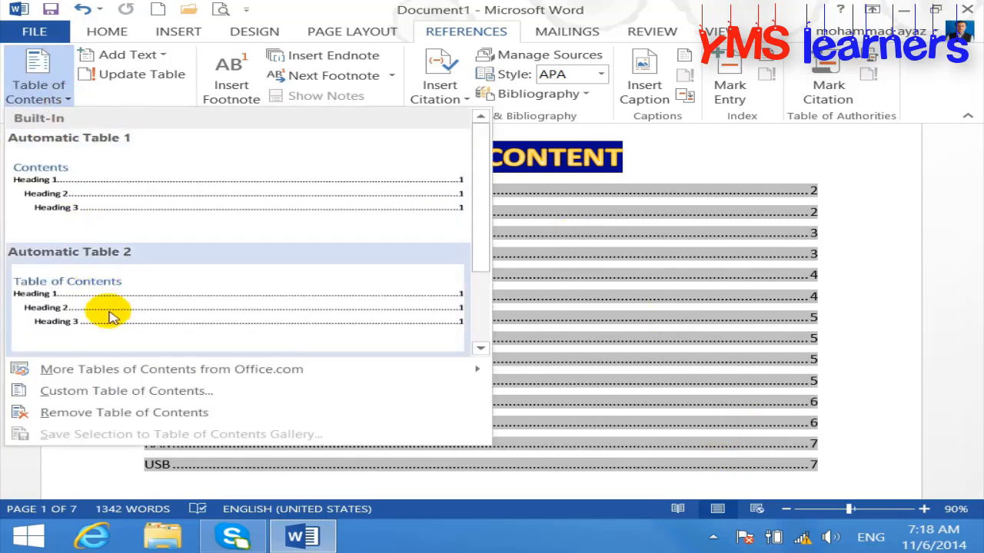
click(116, 391)
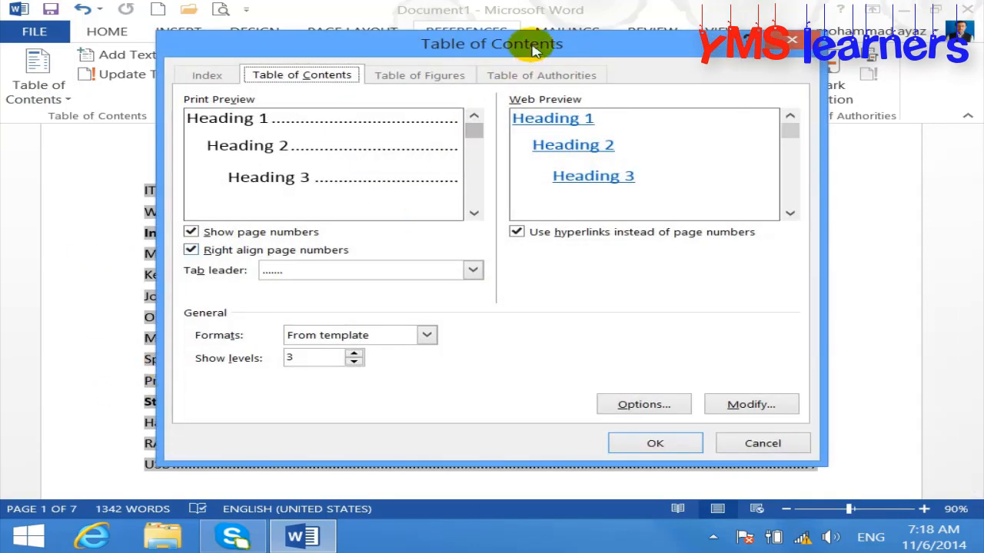
drag(536, 48, 549, 72)
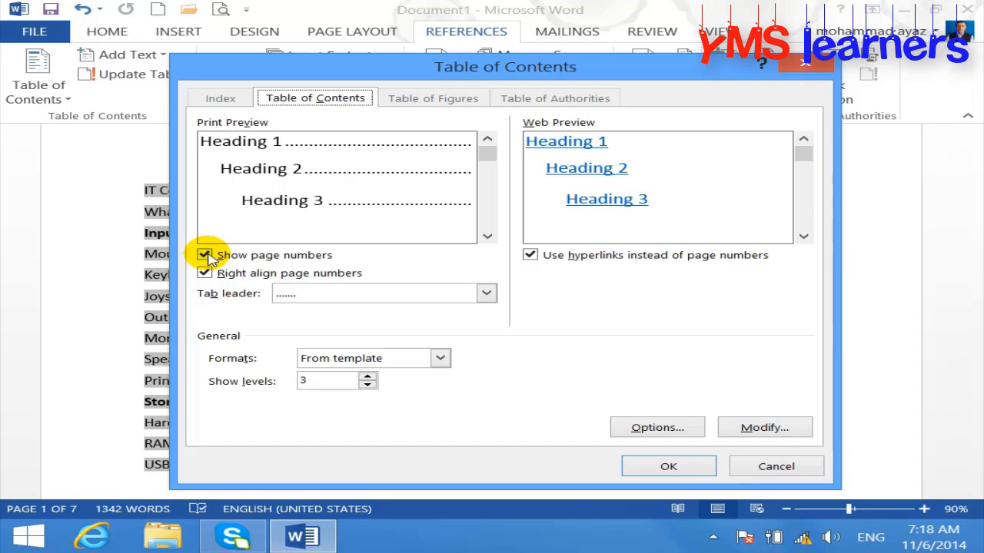
click(205, 255)
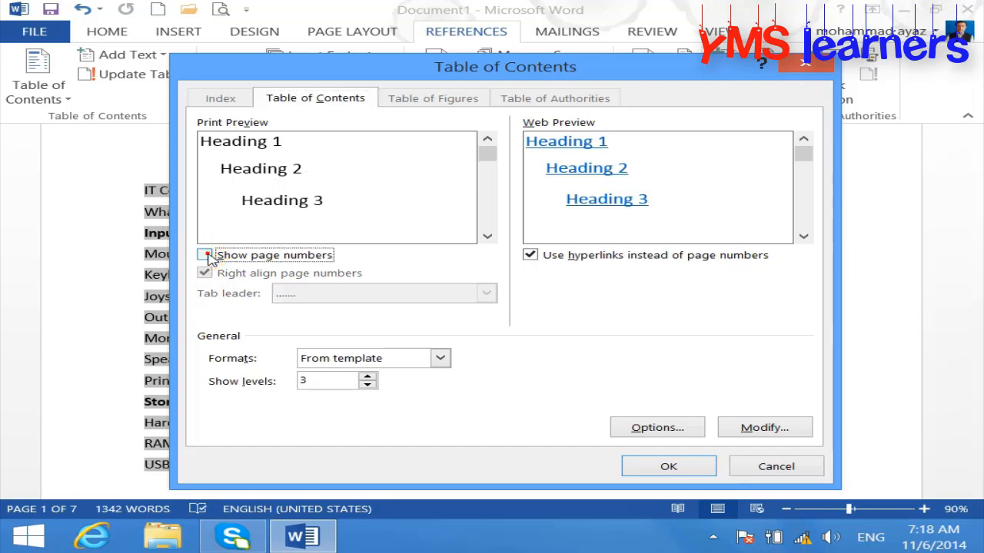
click(683, 466)
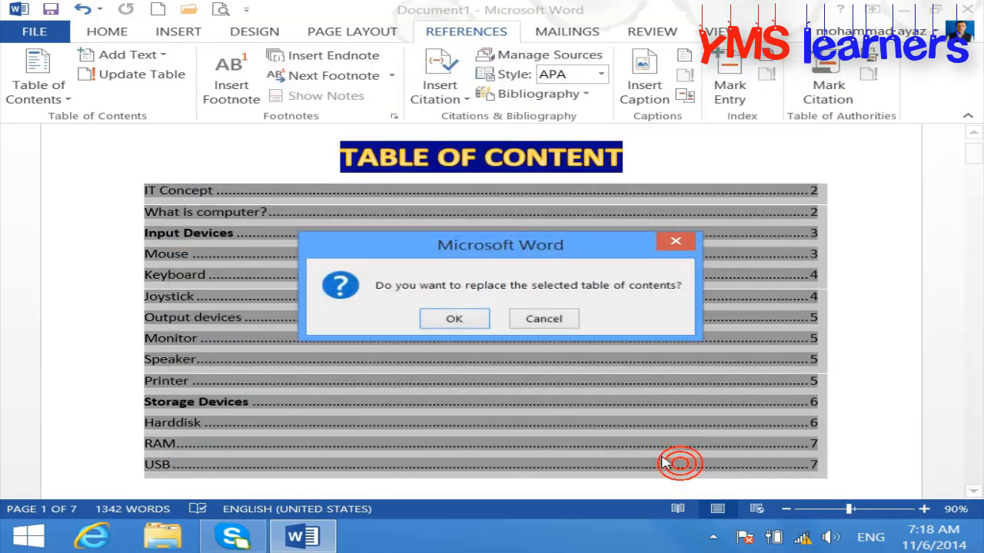
click(454, 320)
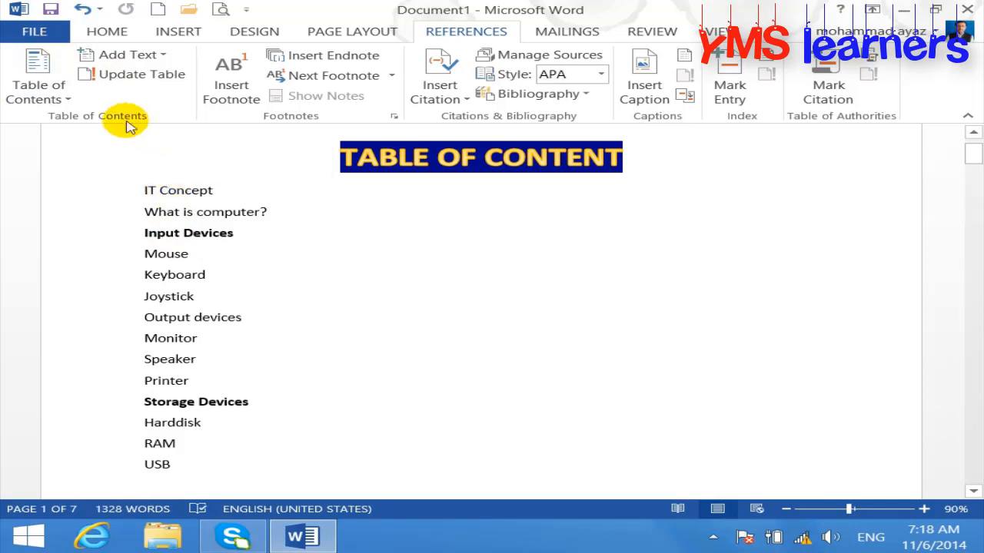
Turn off the Use CTRL + Click to follow hyperlink editing option in the advanced Word options.
click(53, 30)
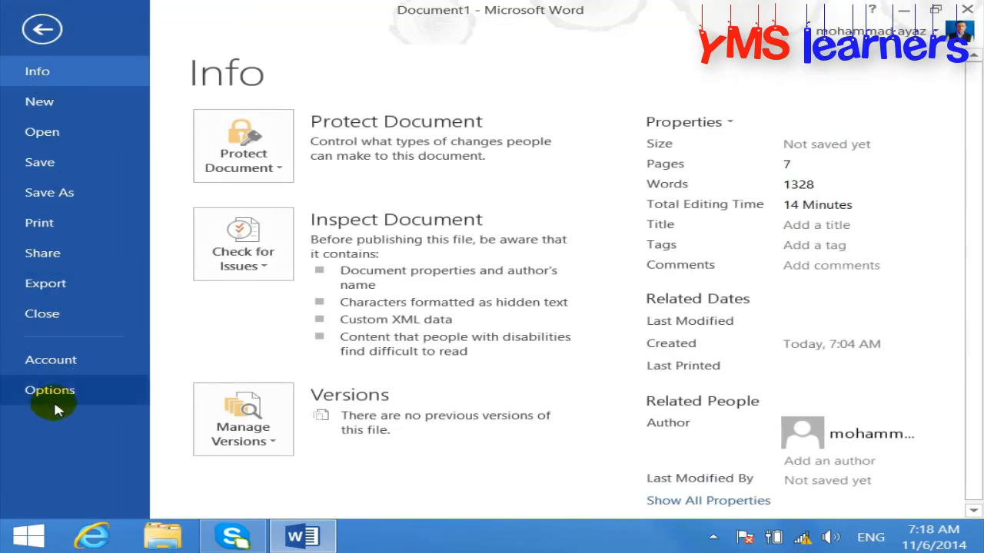
click(56, 406)
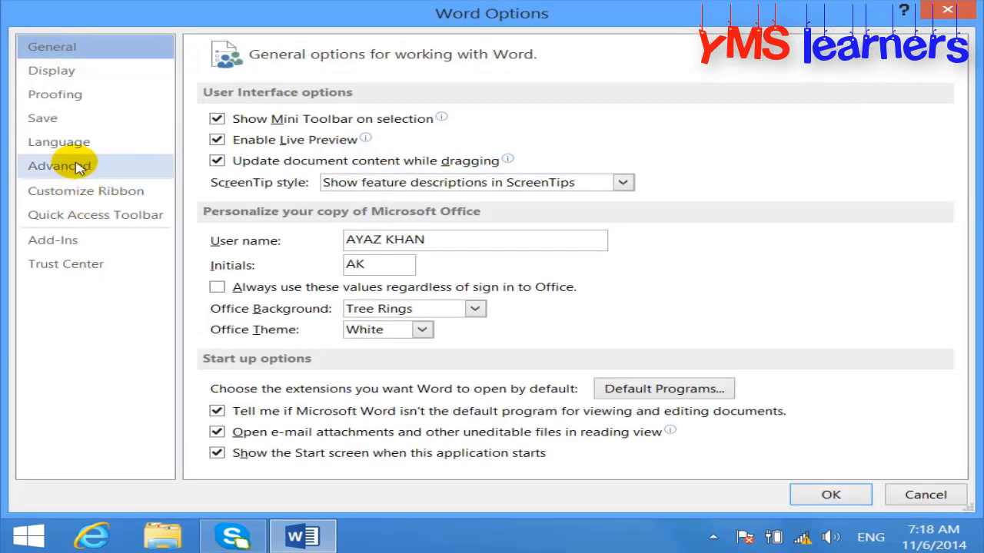
click(74, 166)
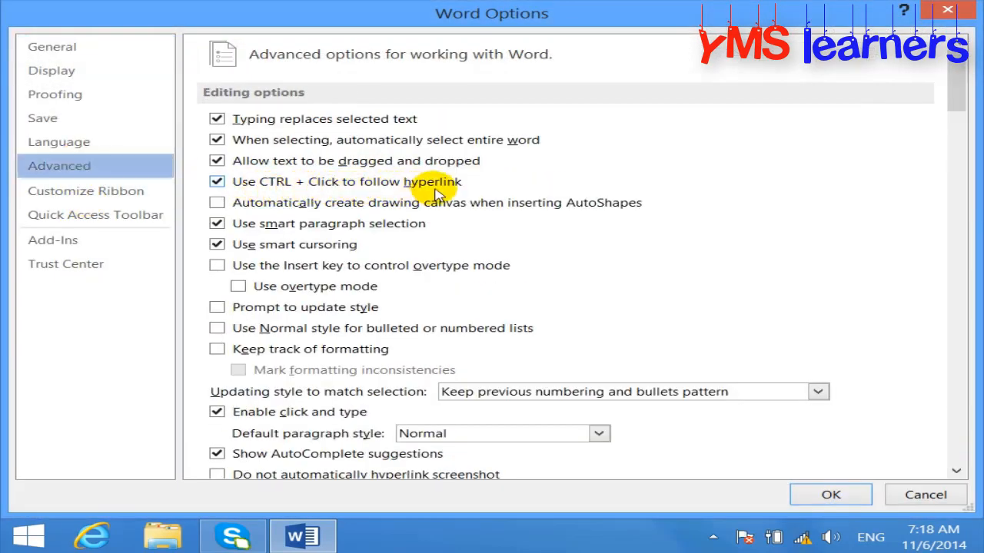
click(830, 495)
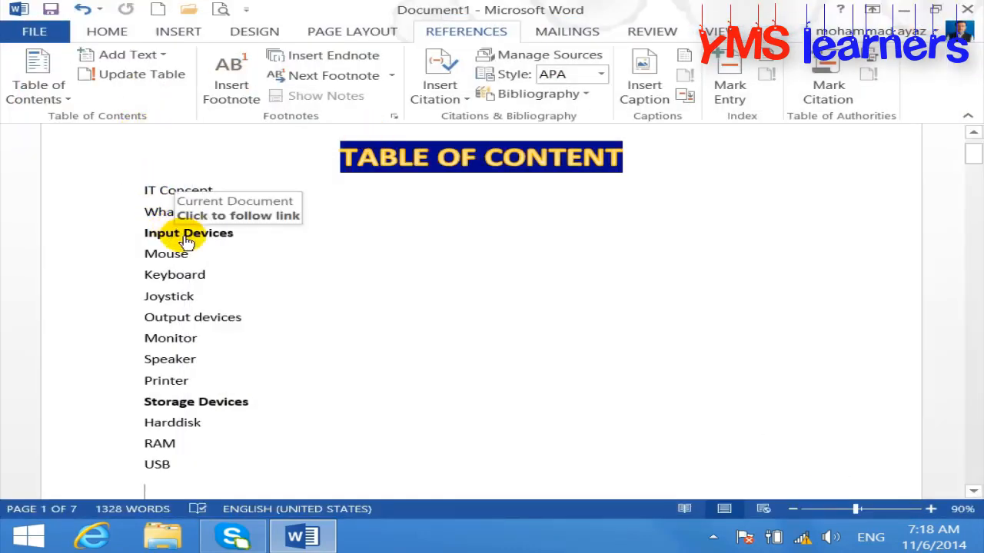
Follow the Input Devices entry's link to its heading and return to the table of contents on the first page.
click(189, 240)
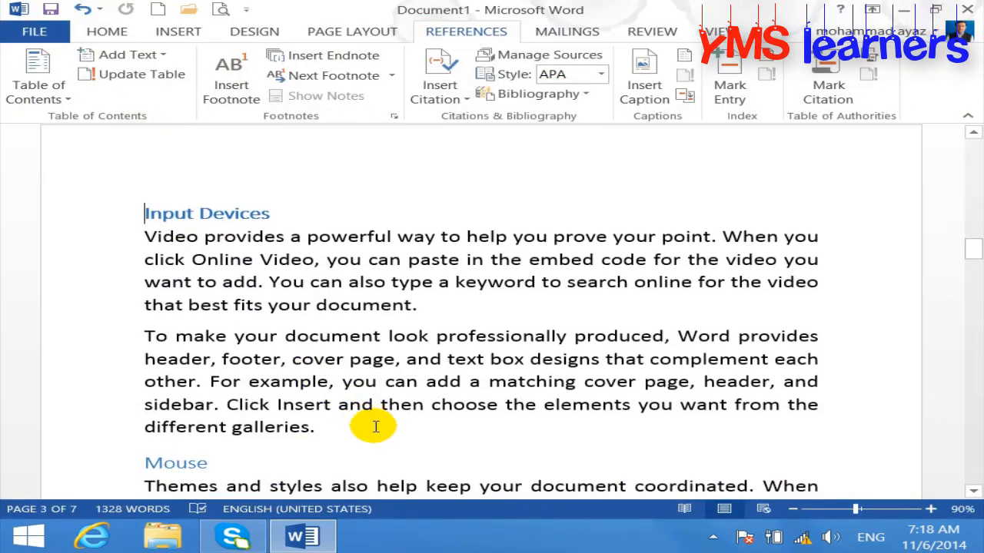
drag(972, 248, 972, 152)
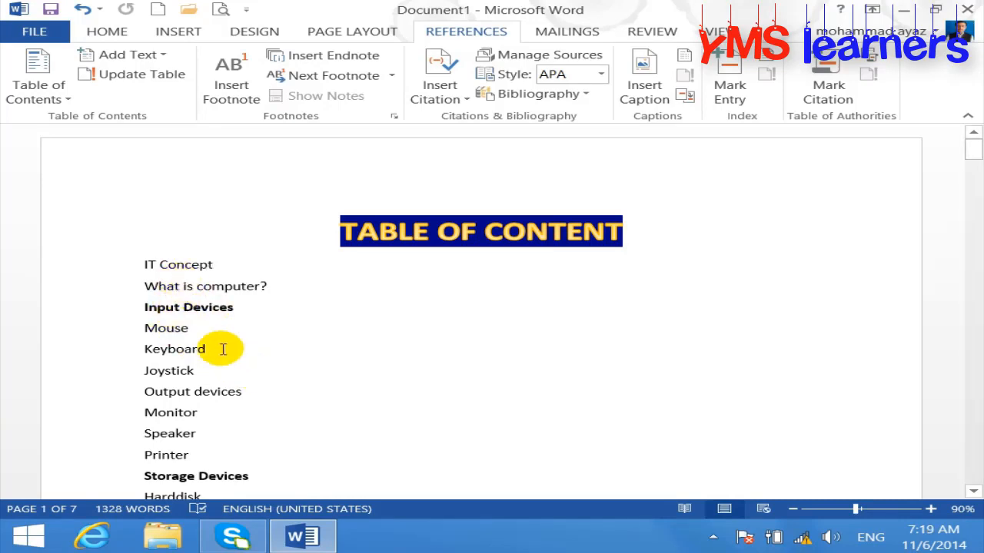
click(973, 493)
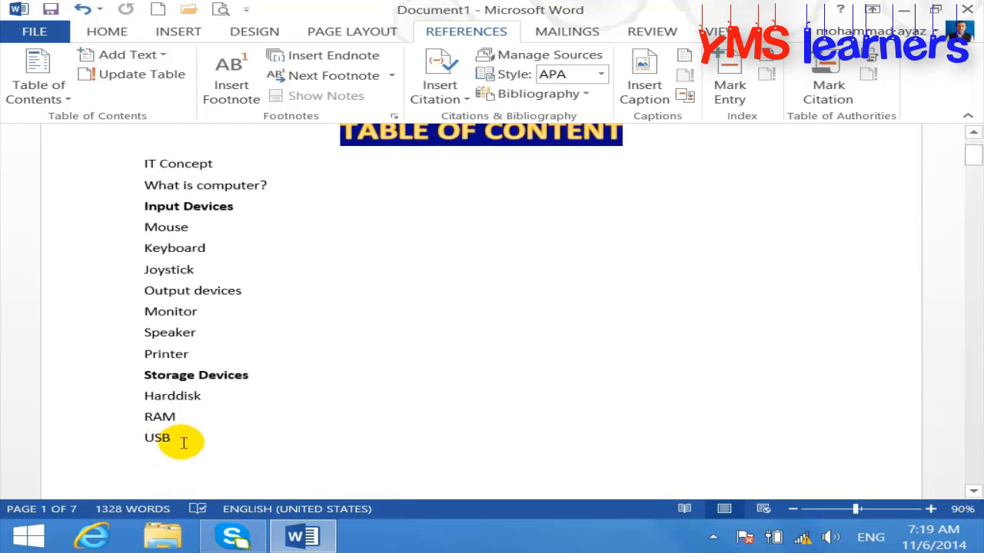
Replace the table of contents with a custom one that shows page numbers.
click(183, 442)
click(60, 93)
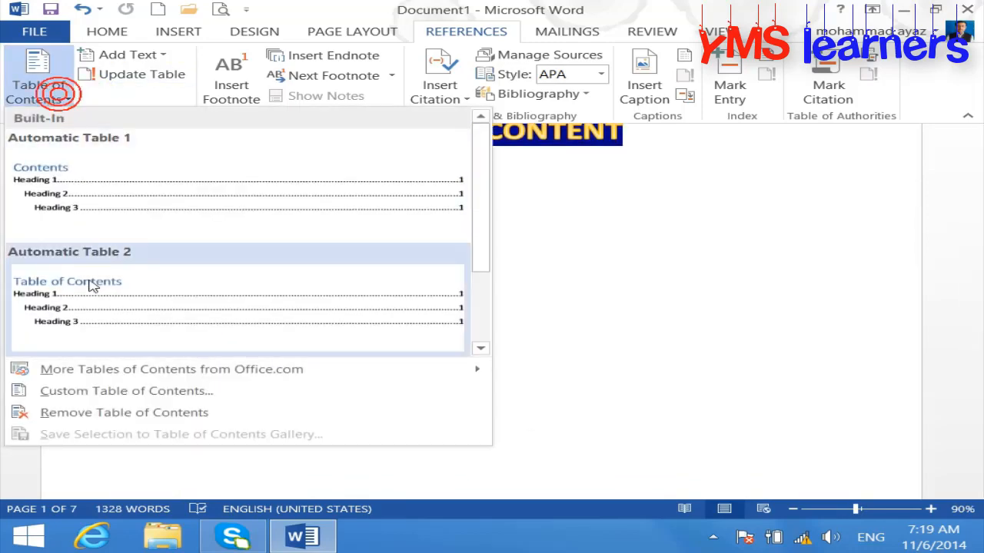
click(103, 392)
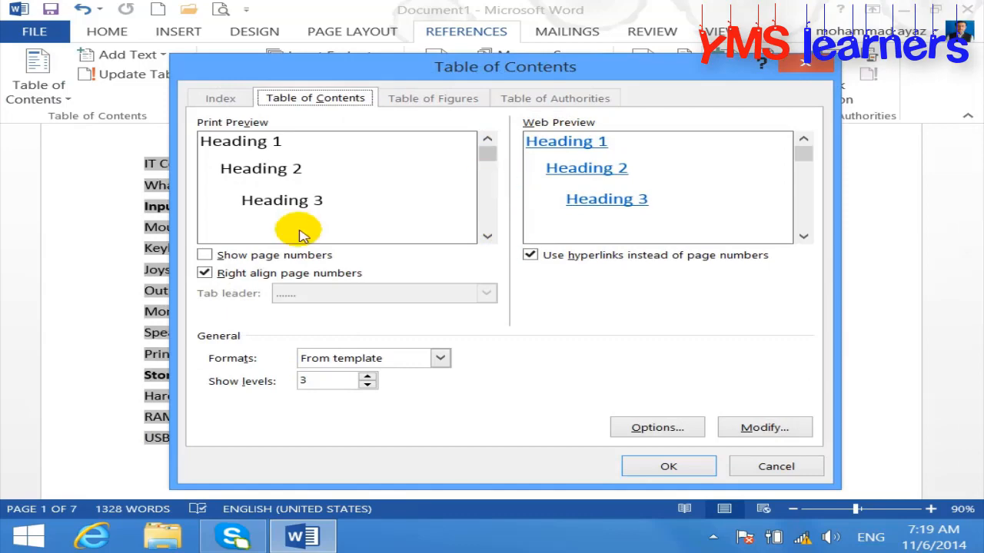
click(223, 255)
click(645, 466)
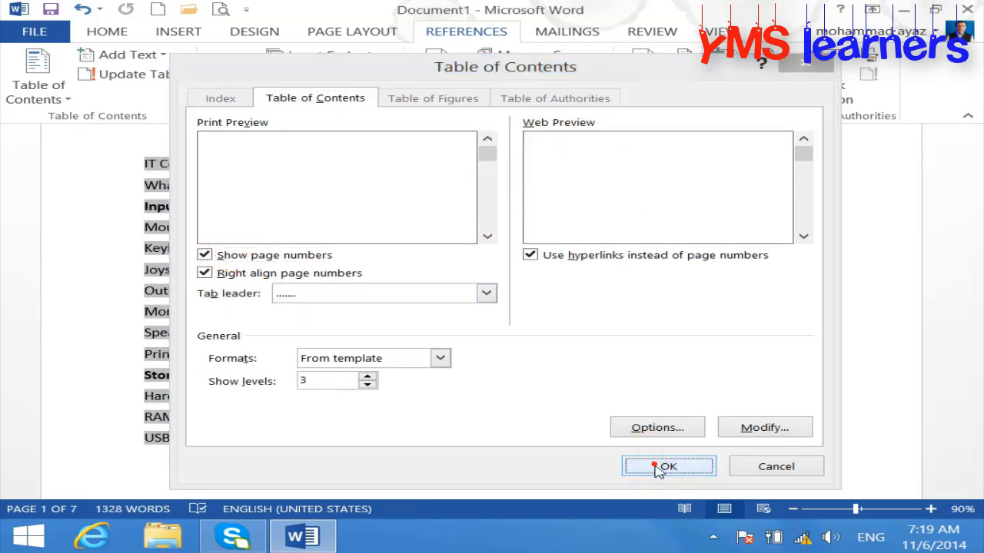
click(473, 317)
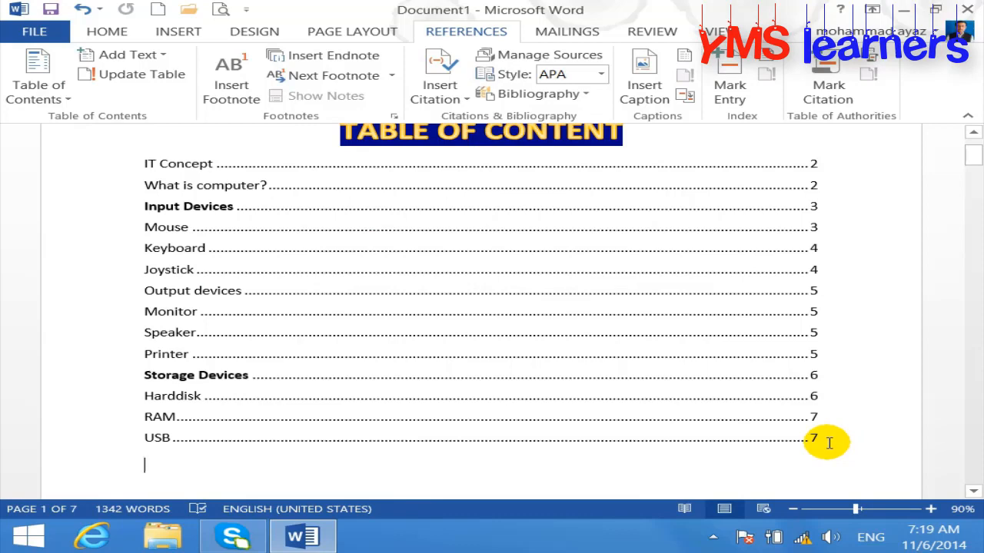
Replace the table of contents with a custom one whose page numbers are not right-aligned.
click(40, 91)
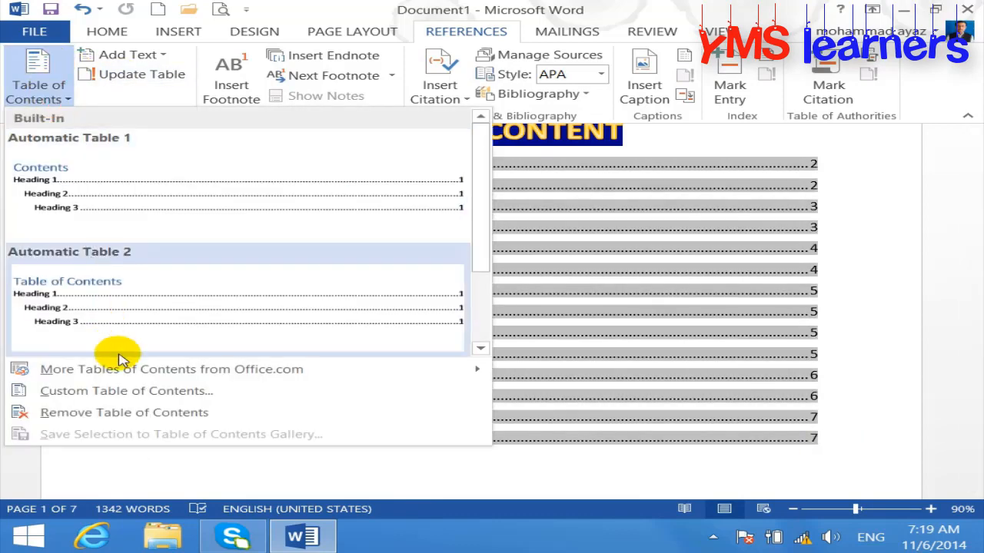
click(125, 390)
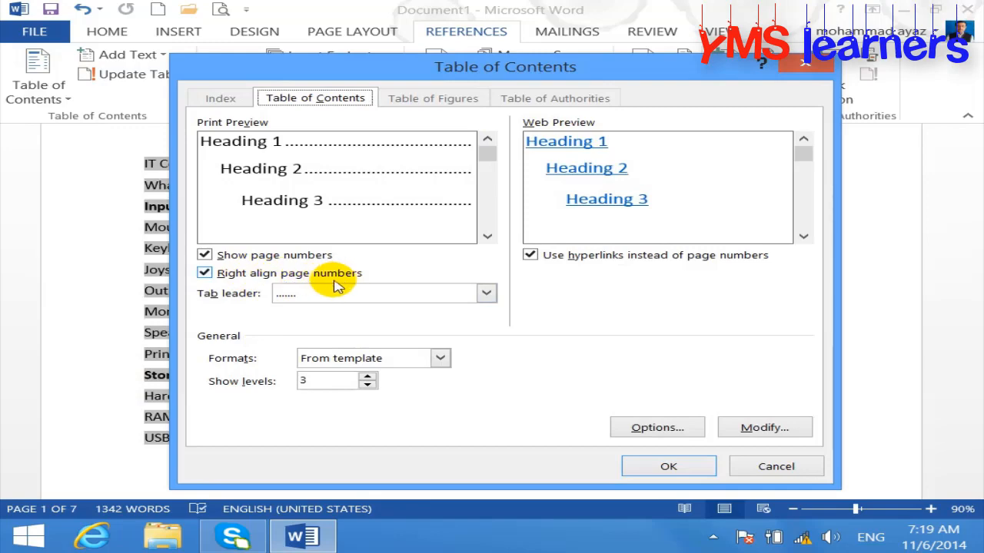
drag(553, 66, 578, 82)
click(230, 291)
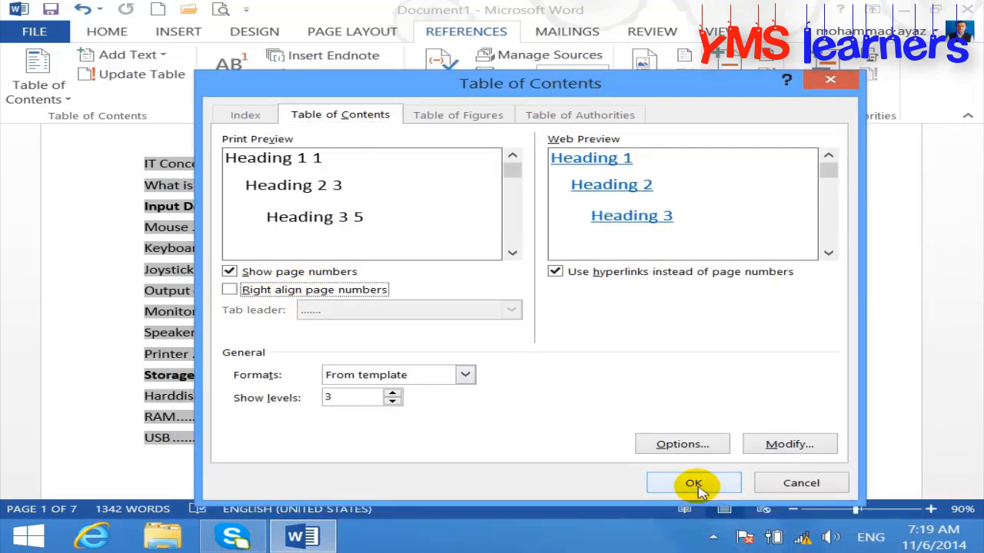
click(693, 482)
click(452, 318)
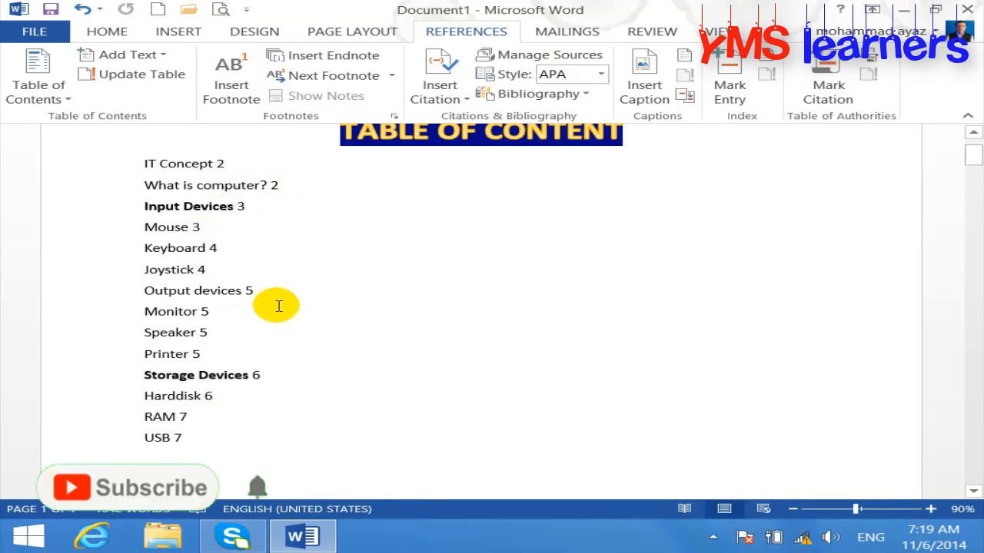
Replace the table of contents with one that has right-aligned page numbers and a solid underline tab leader.
click(186, 436)
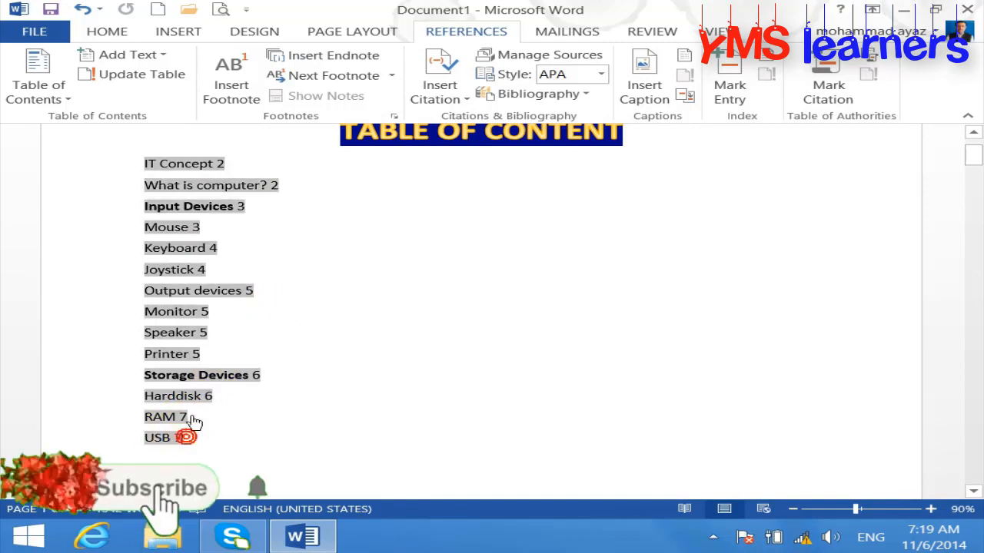
click(39, 87)
click(161, 392)
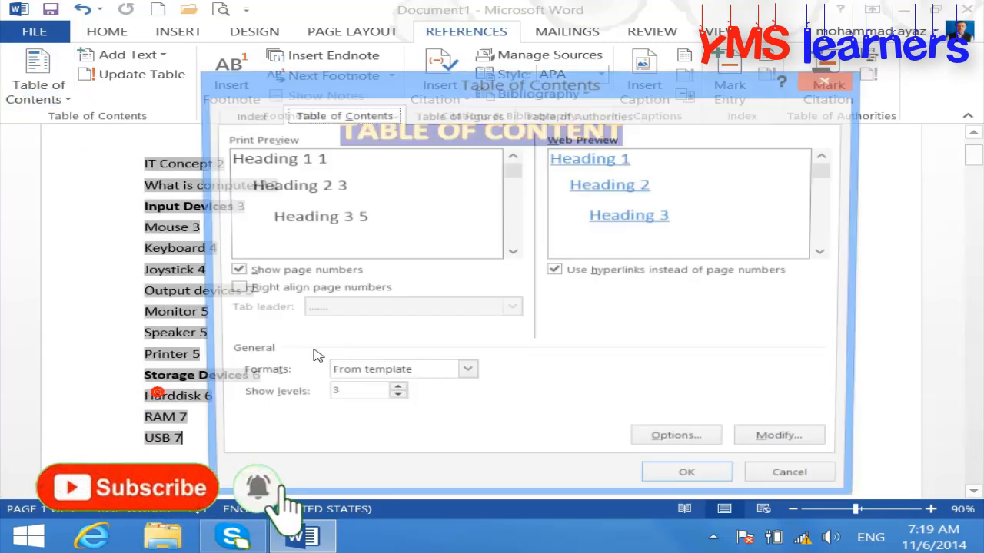
click(230, 290)
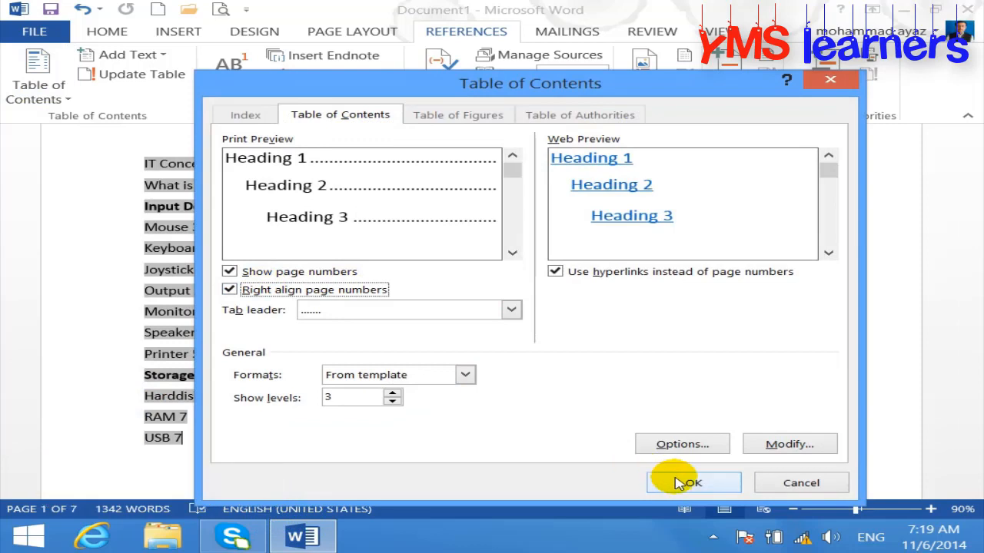
click(464, 310)
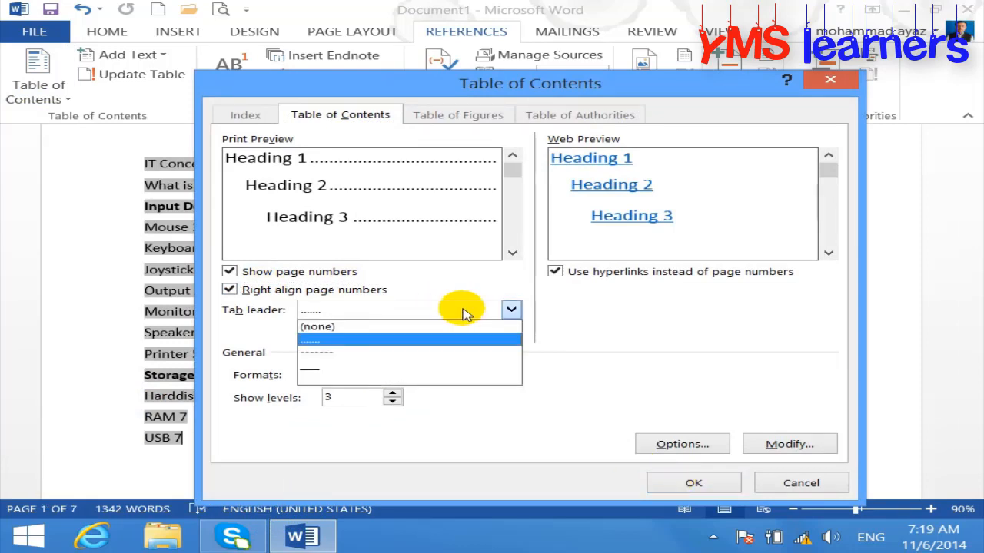
click(367, 370)
click(695, 480)
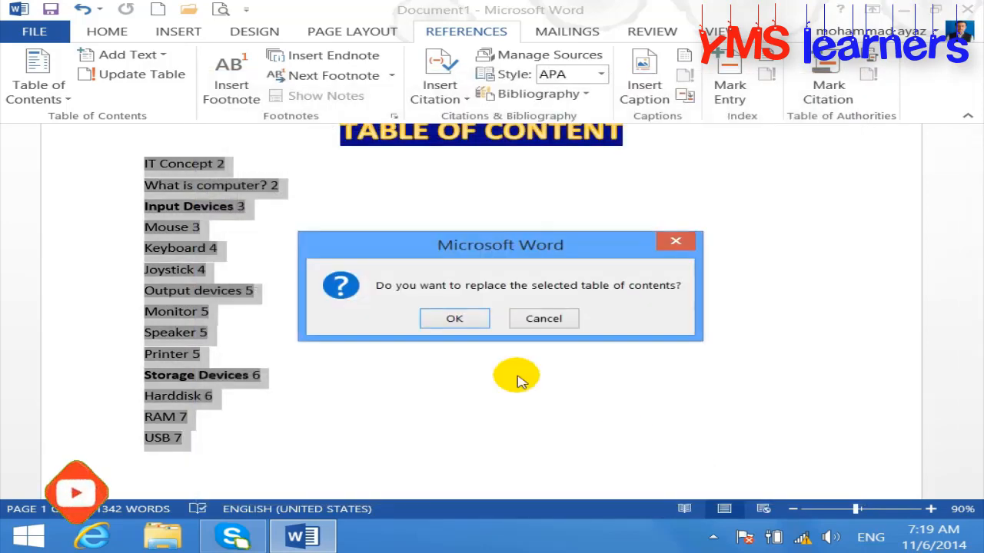
click(463, 318)
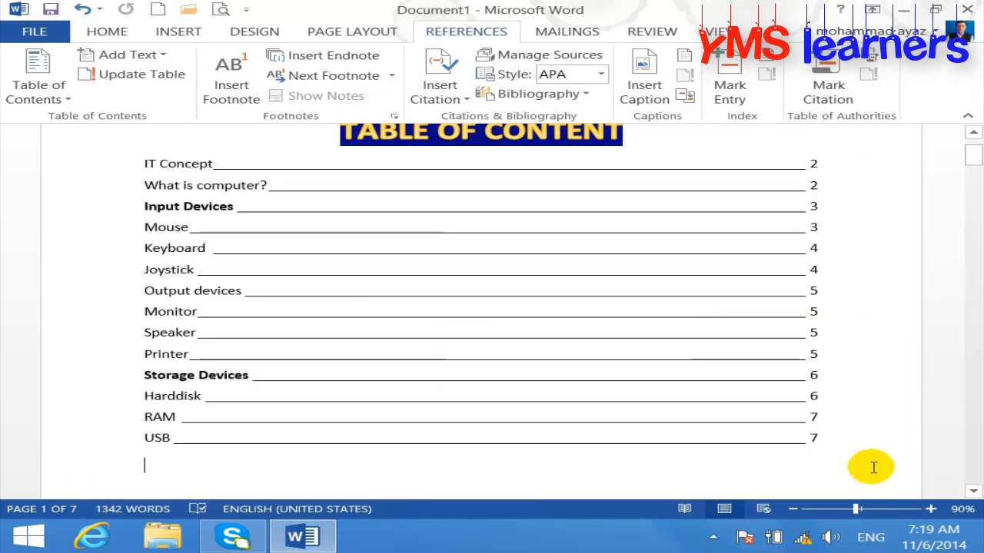
Replace the table of contents with a custom one in the Classic format.
click(973, 132)
click(817, 449)
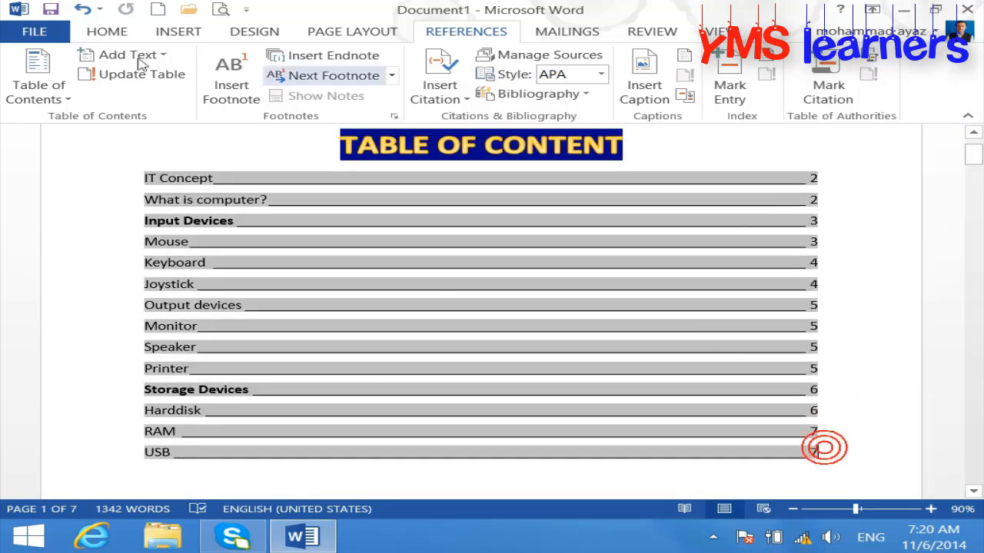
click(46, 98)
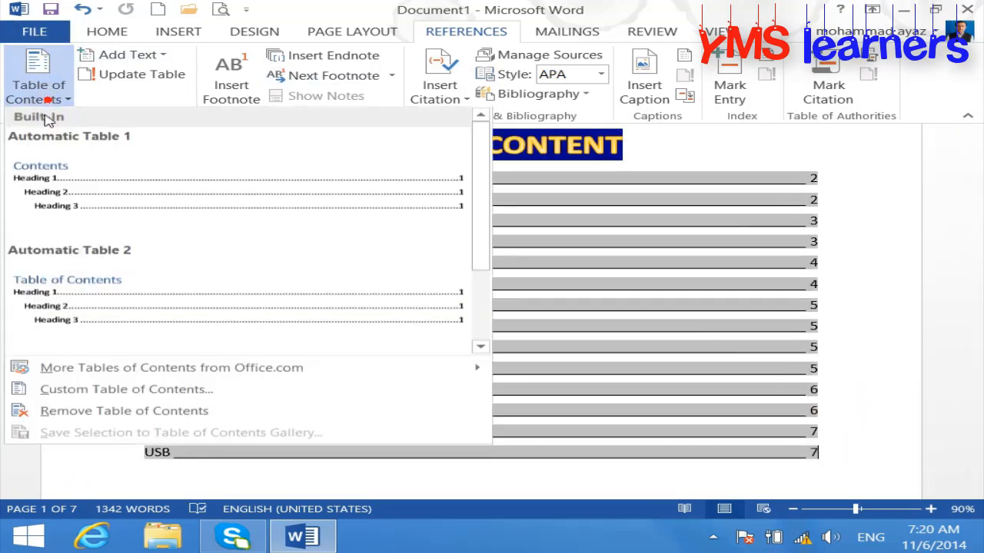
click(177, 390)
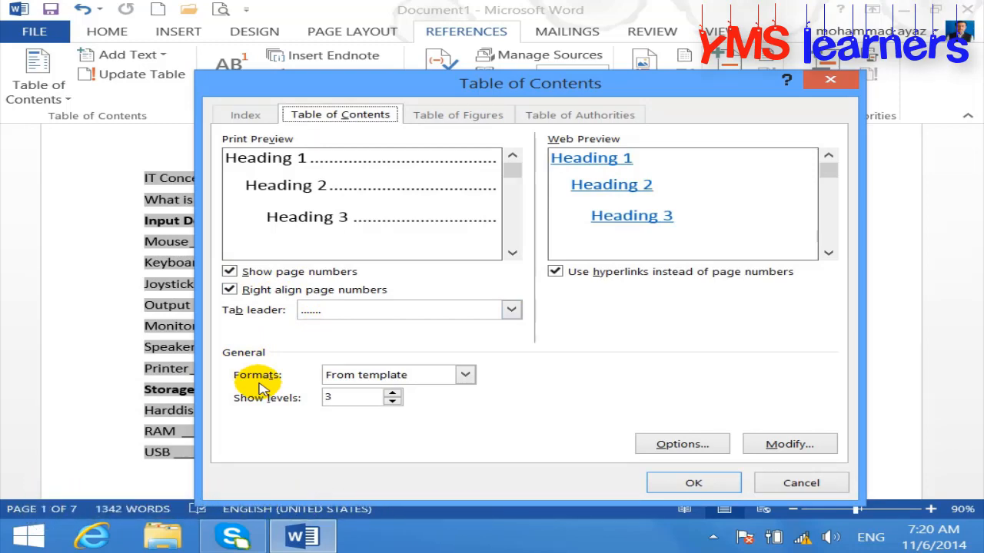
drag(422, 91, 395, 20)
click(437, 304)
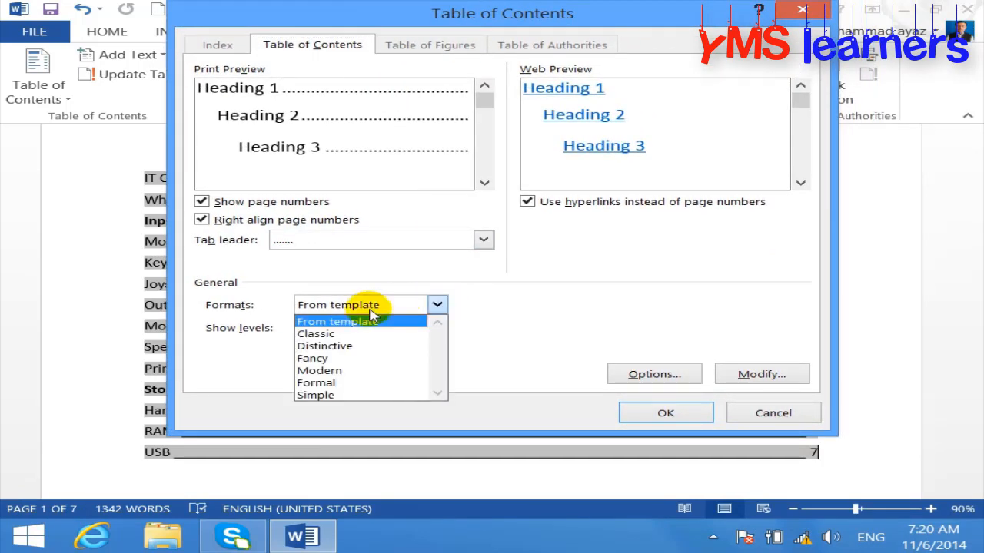
click(339, 333)
click(666, 413)
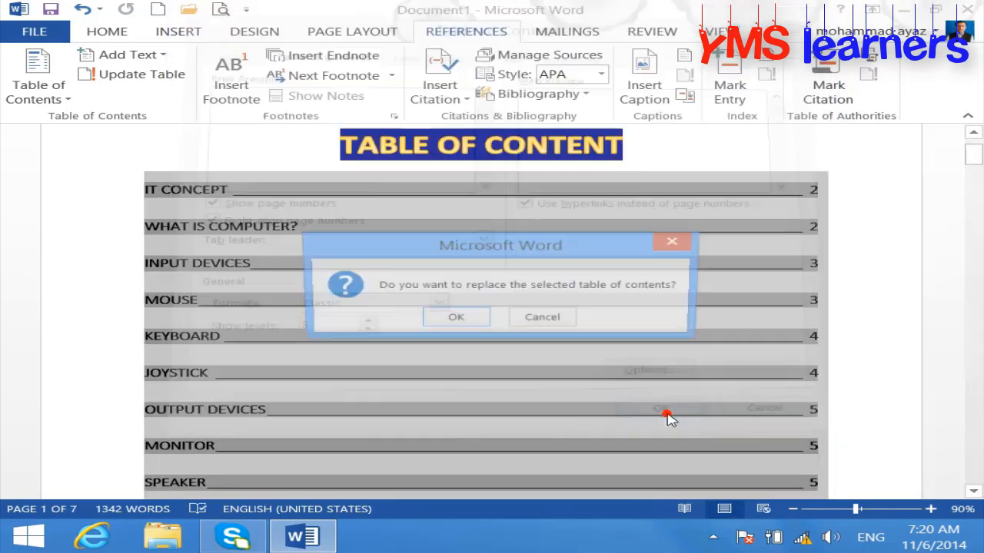
click(461, 322)
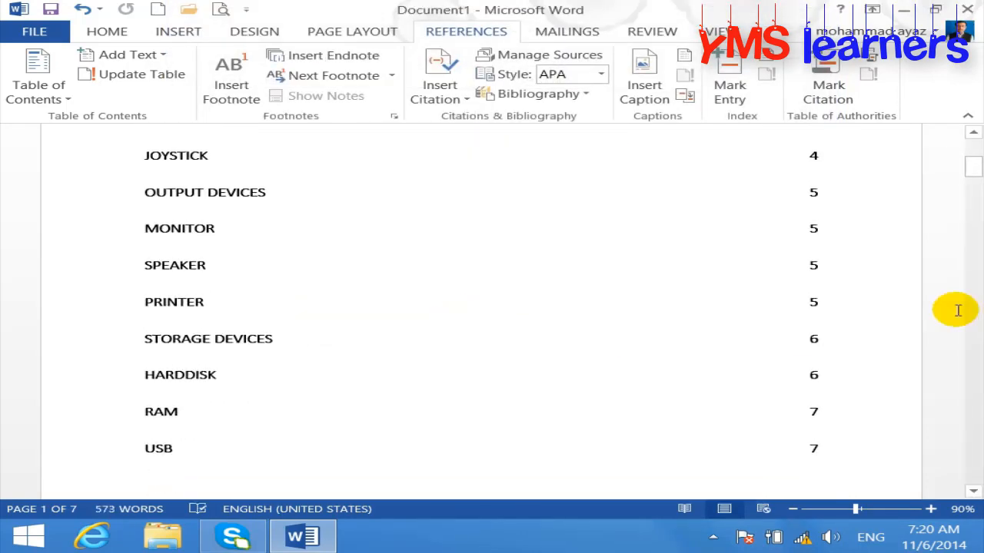
Open the custom table of contents settings for the selected table and preview the Distinctive, Fancy, Modern and Formal formats.
mouse_move(977, 193)
mouse_down()
mouse_move(968, 149)
mouse_move(973, 179)
mouse_up()
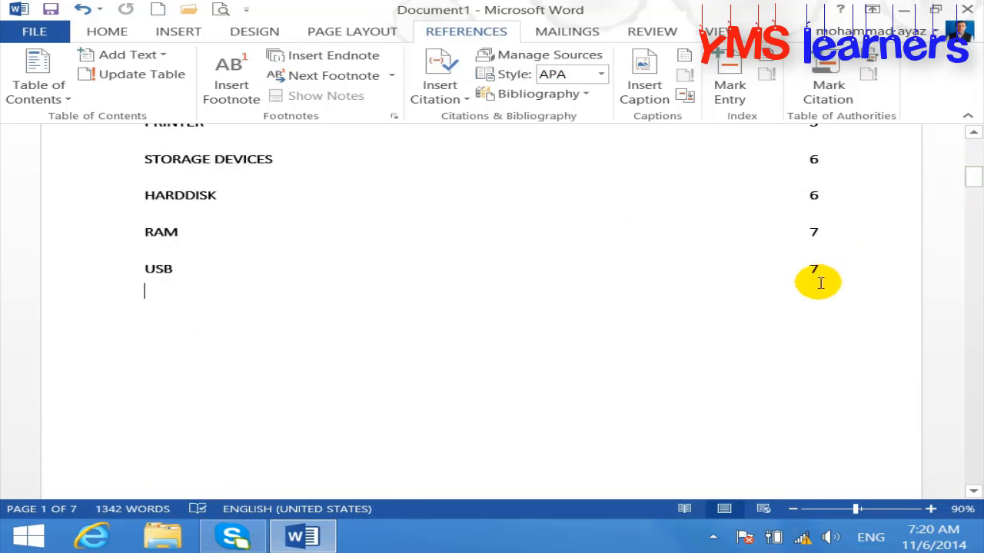
click(818, 271)
click(19, 91)
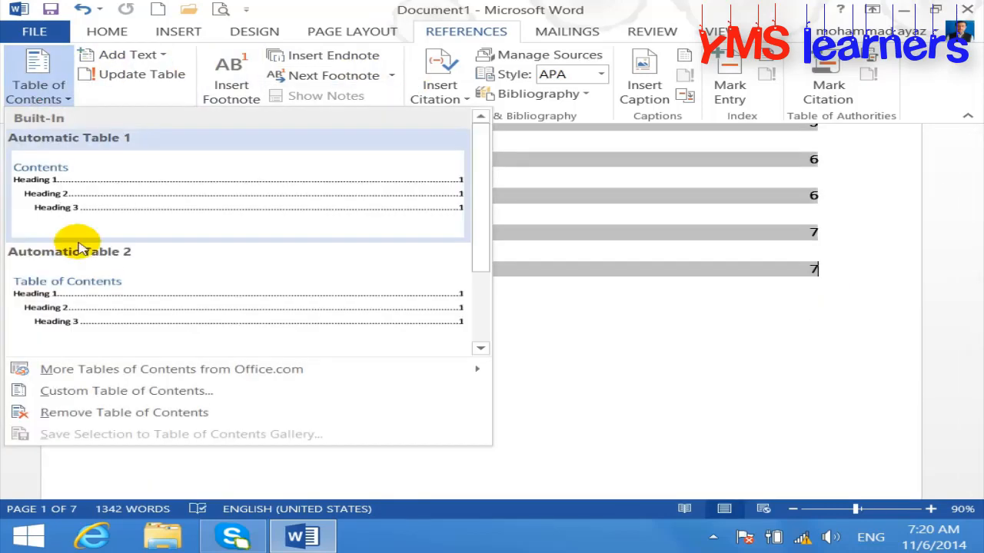
click(115, 391)
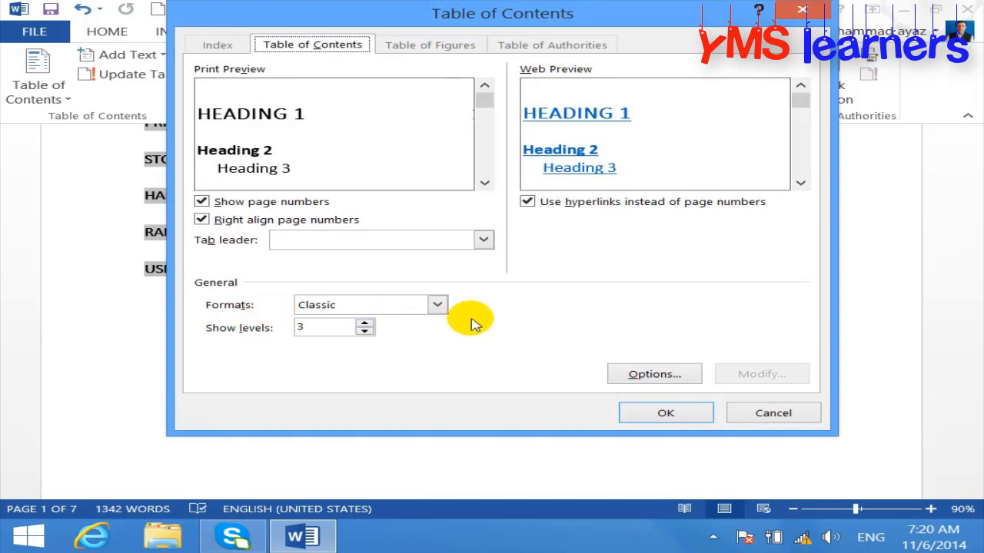
click(437, 305)
click(353, 345)
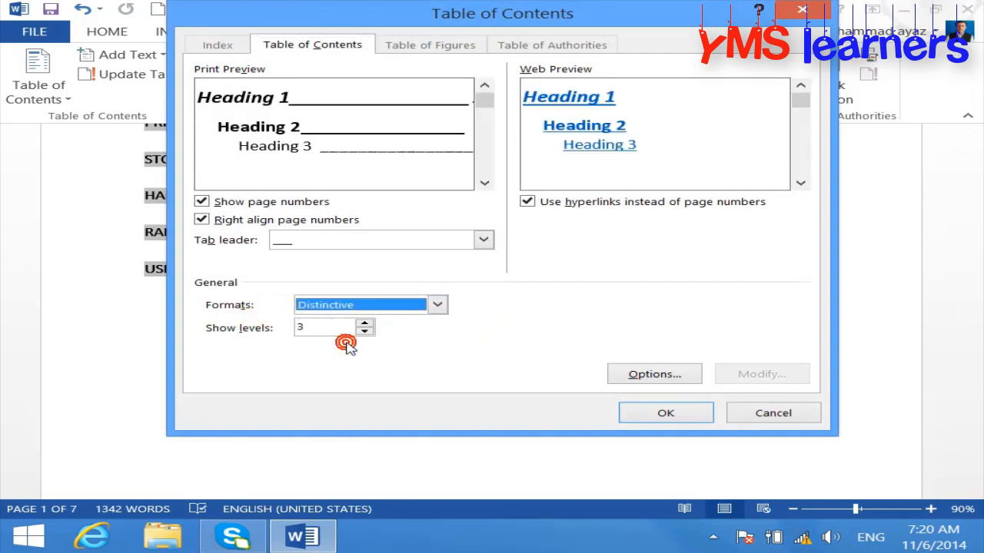
click(436, 305)
click(347, 358)
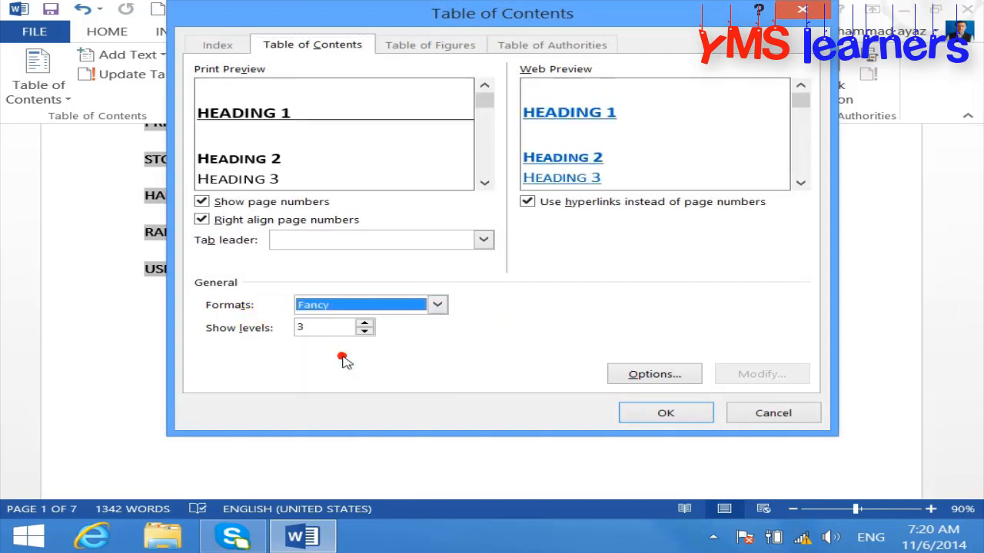
click(437, 305)
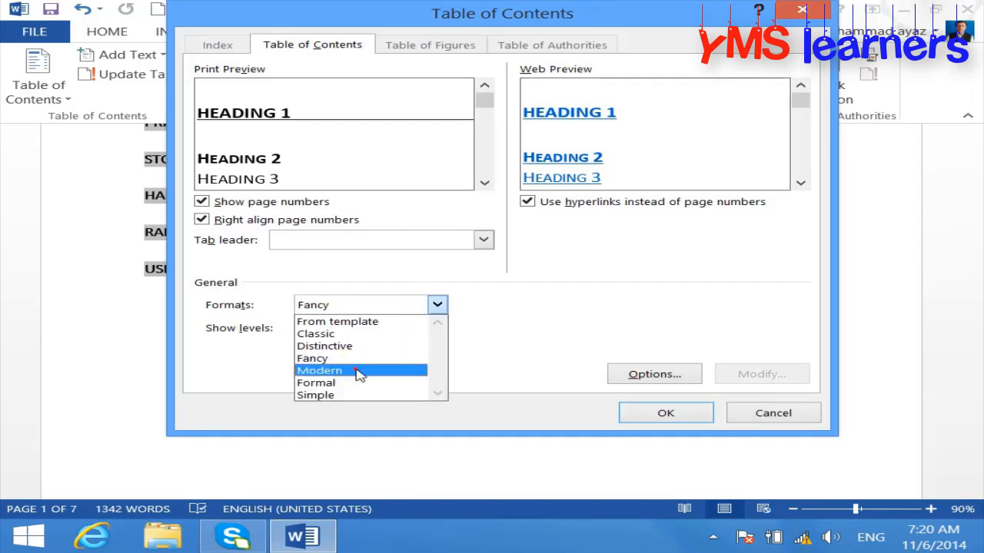
click(419, 372)
click(438, 305)
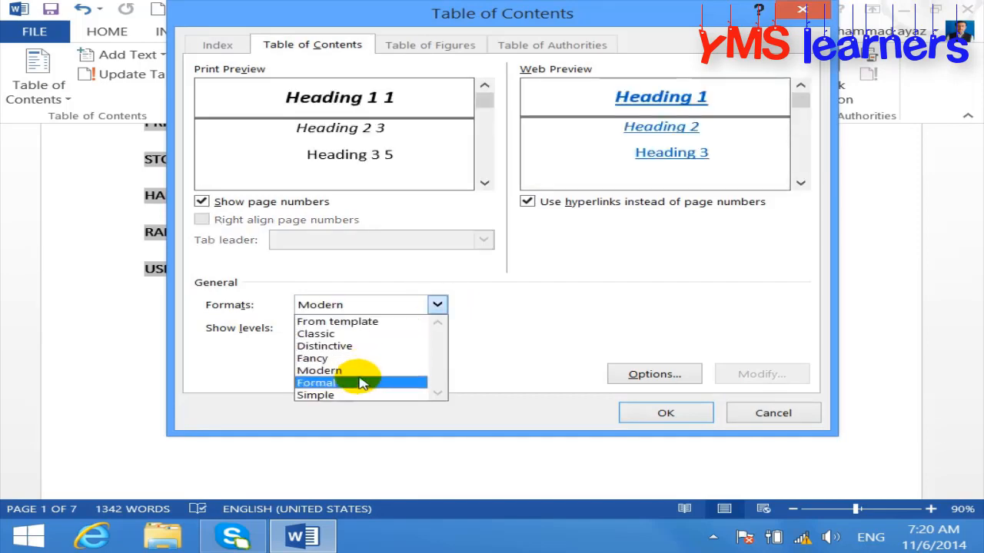
click(361, 385)
Replace the table of contents with a custom one in the Fancy format.
click(436, 313)
click(333, 358)
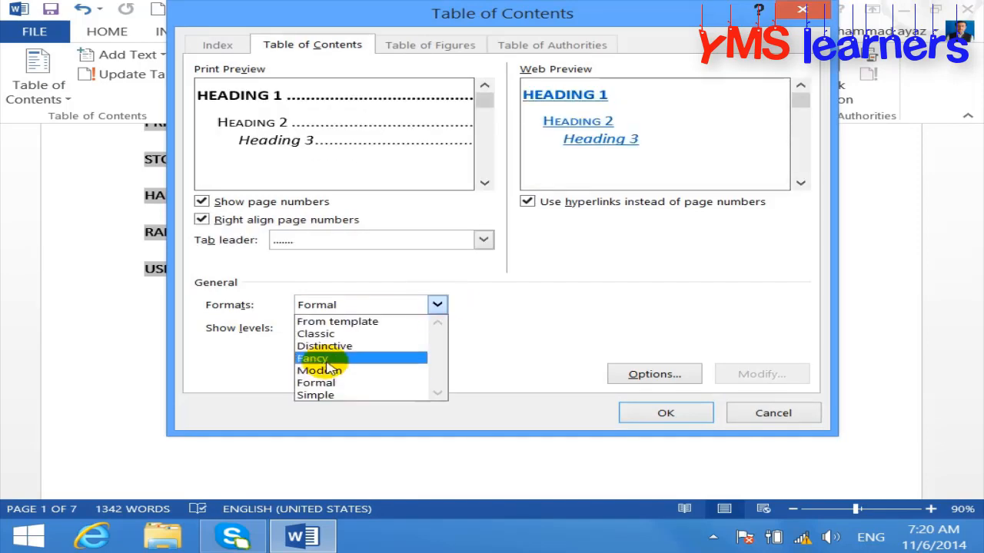
click(687, 413)
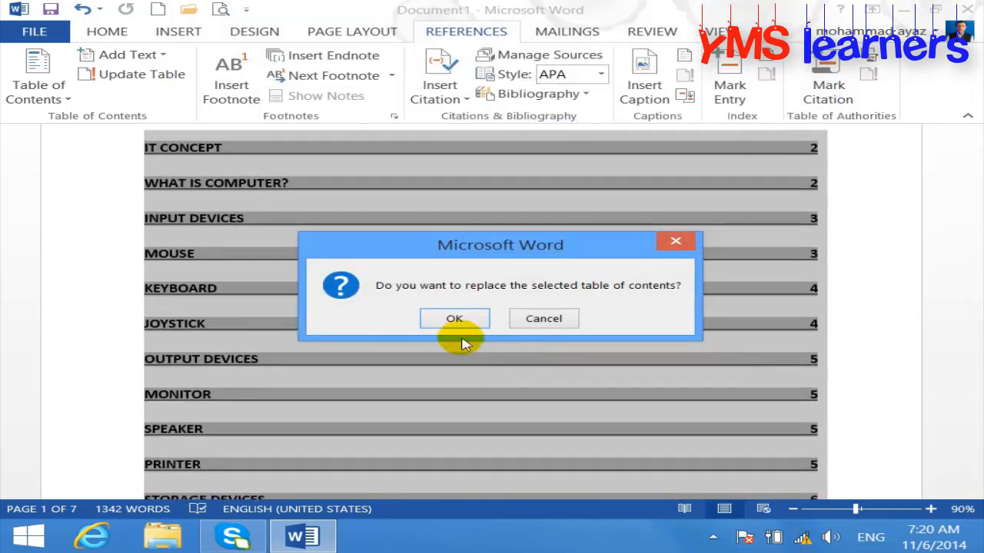
click(454, 319)
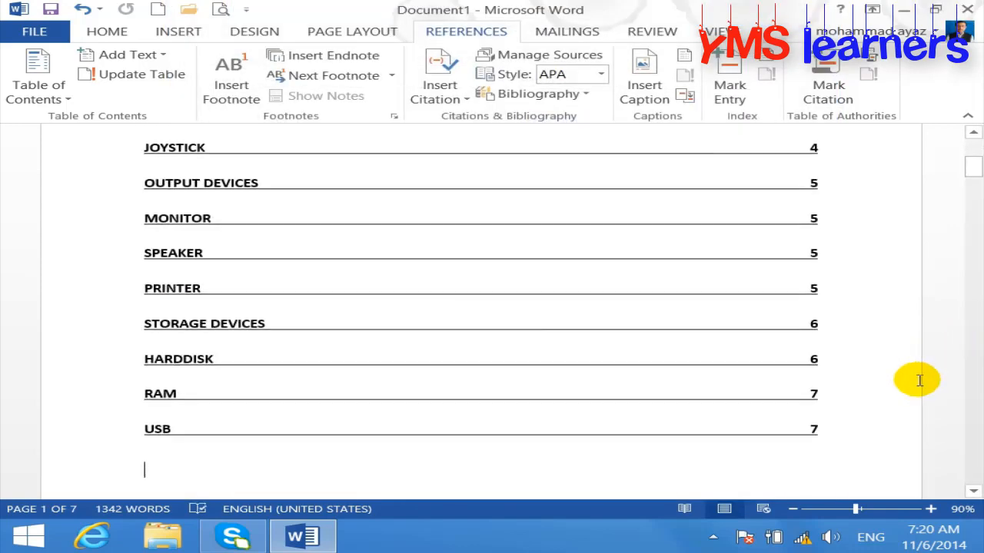
click(824, 435)
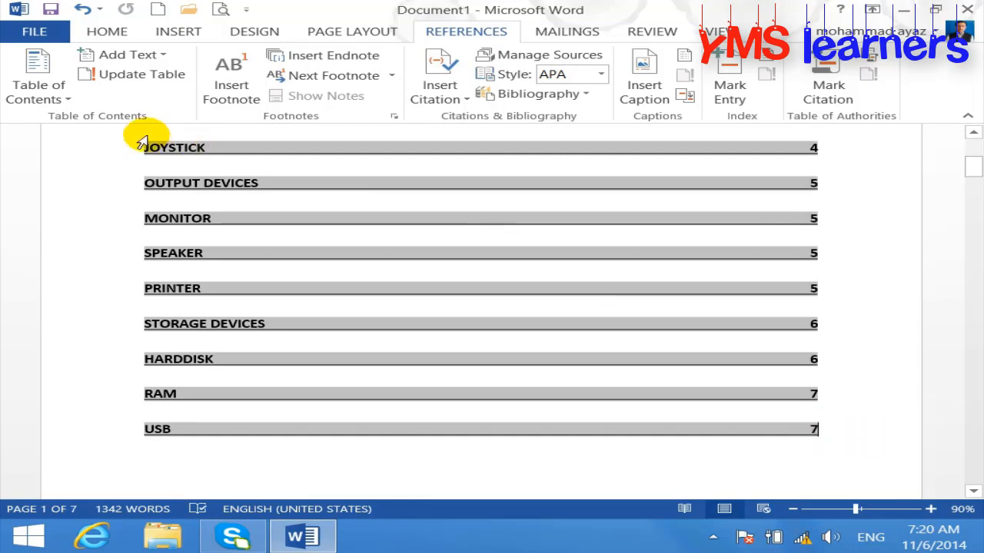
click(46, 95)
click(123, 391)
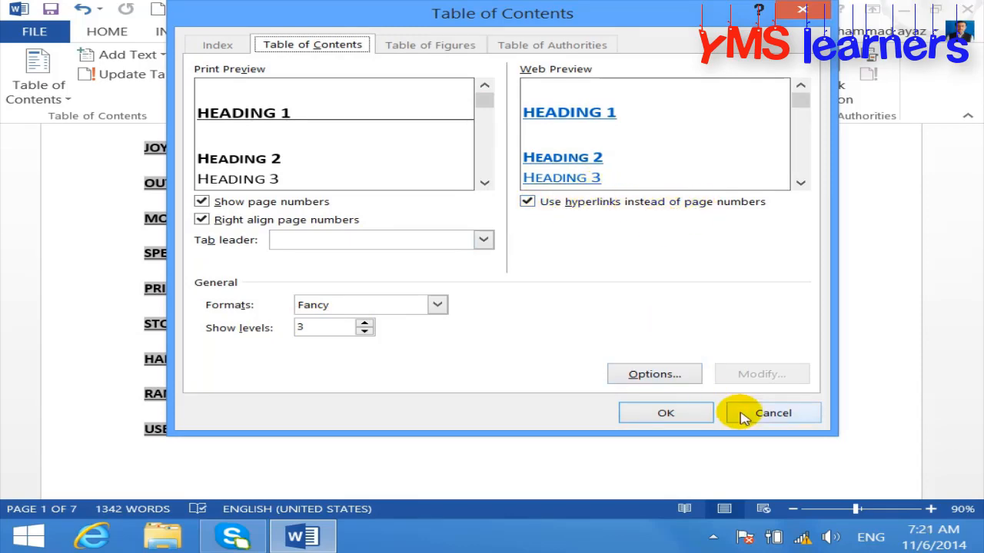
click(780, 412)
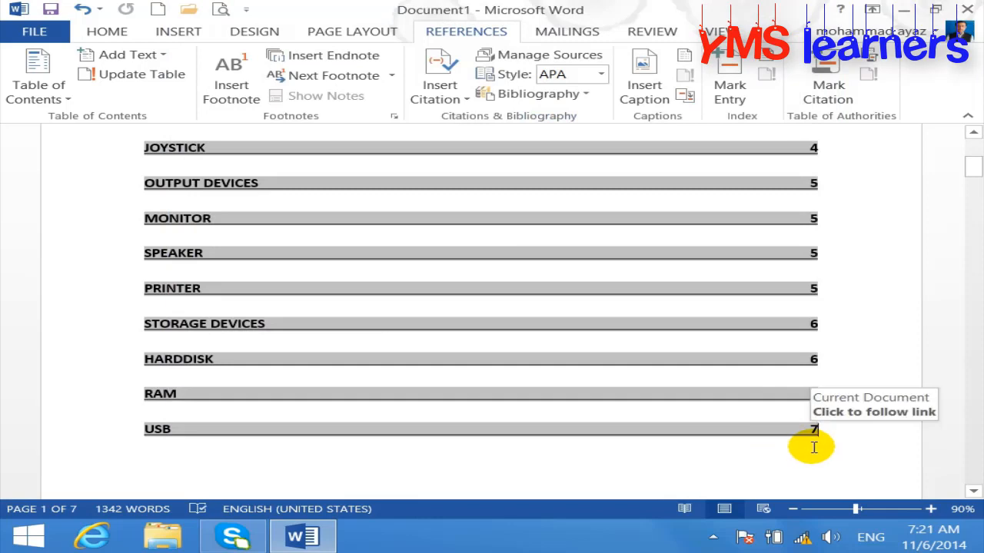
Undo the Fancy and Classic format replacements, restoring the table of contents with the solid underline tab leader, and deselect it.
key(ctrl+a)
key(ctrl+z)
key(ctrl+z)
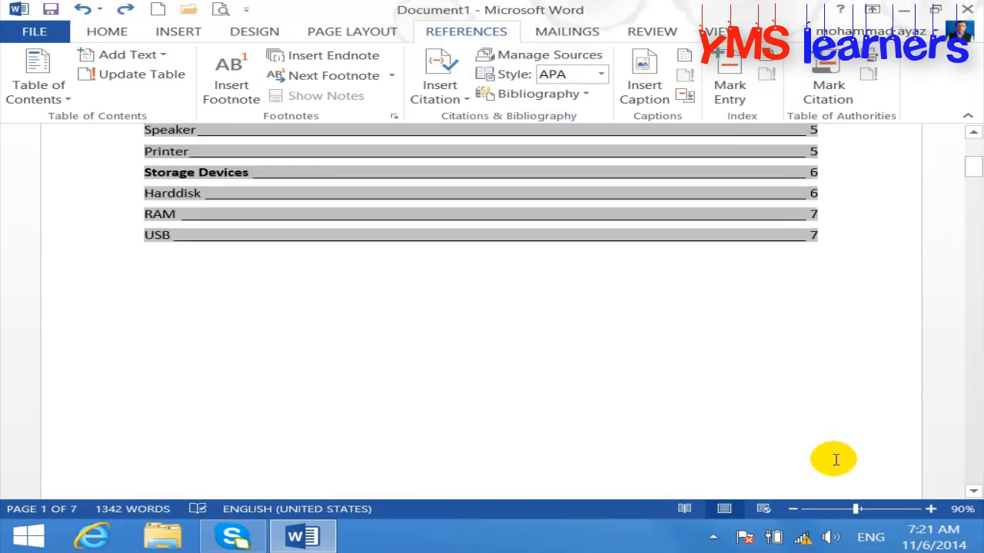
mouse_move(973, 166)
mouse_down()
mouse_move(973, 153)
mouse_move(972, 167)
mouse_up()
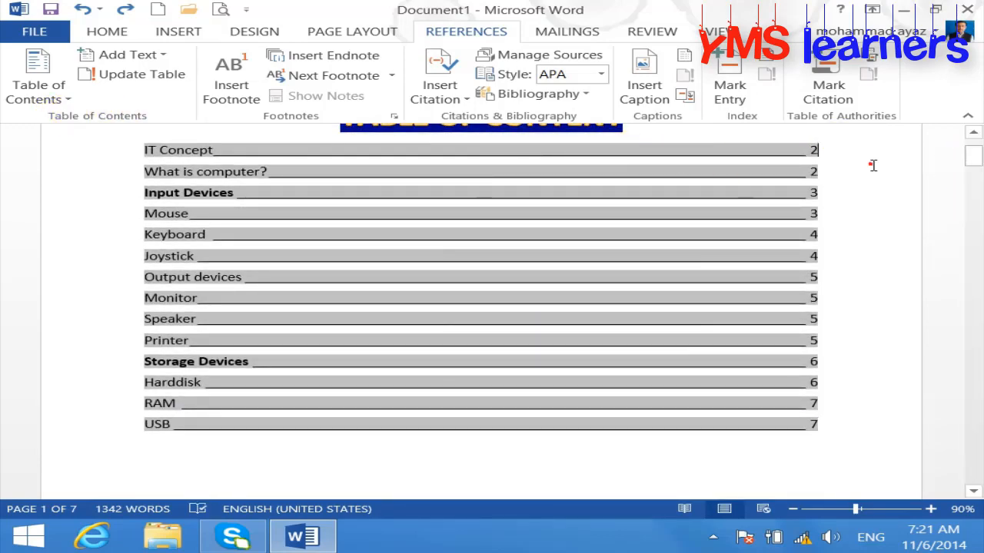
click(904, 218)
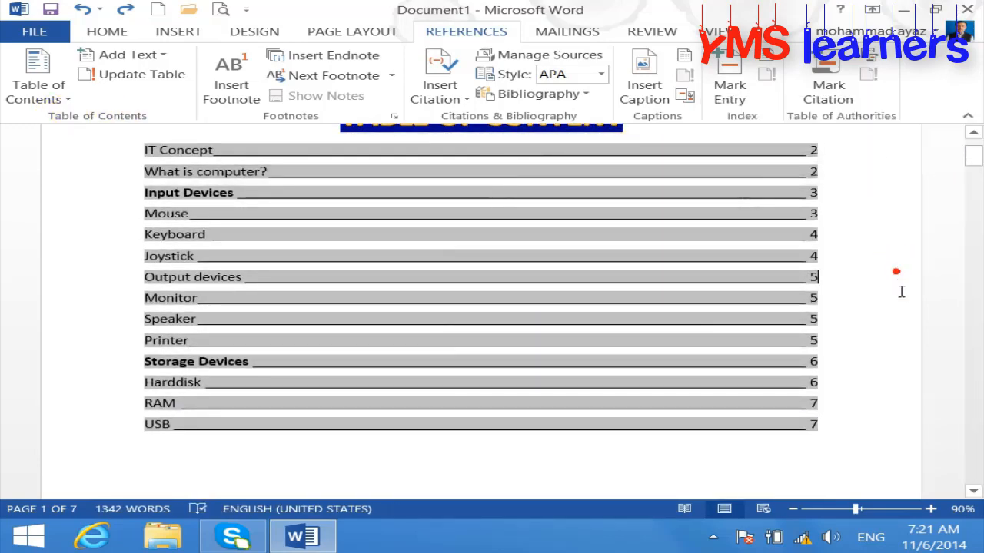
click(675, 476)
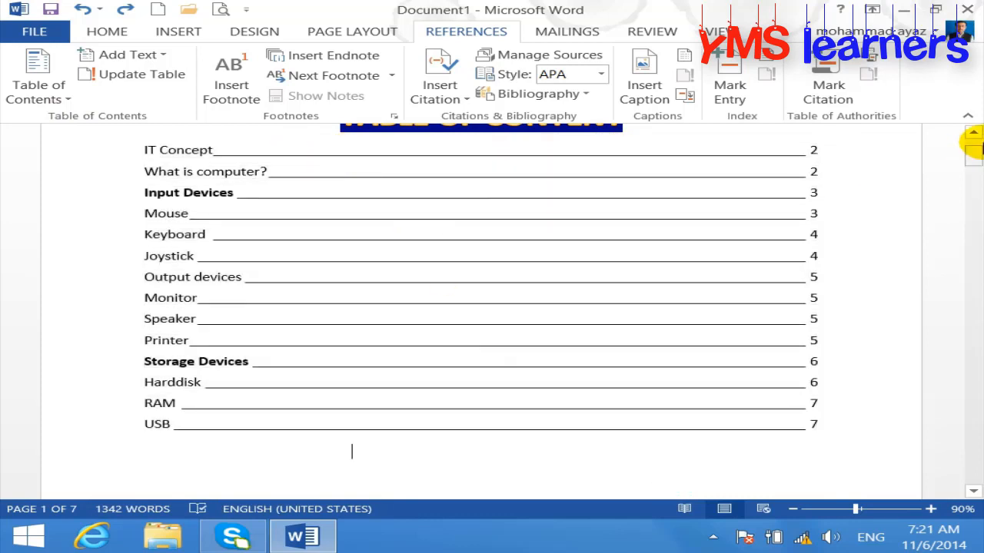
scroll(972, 142, up, 1)
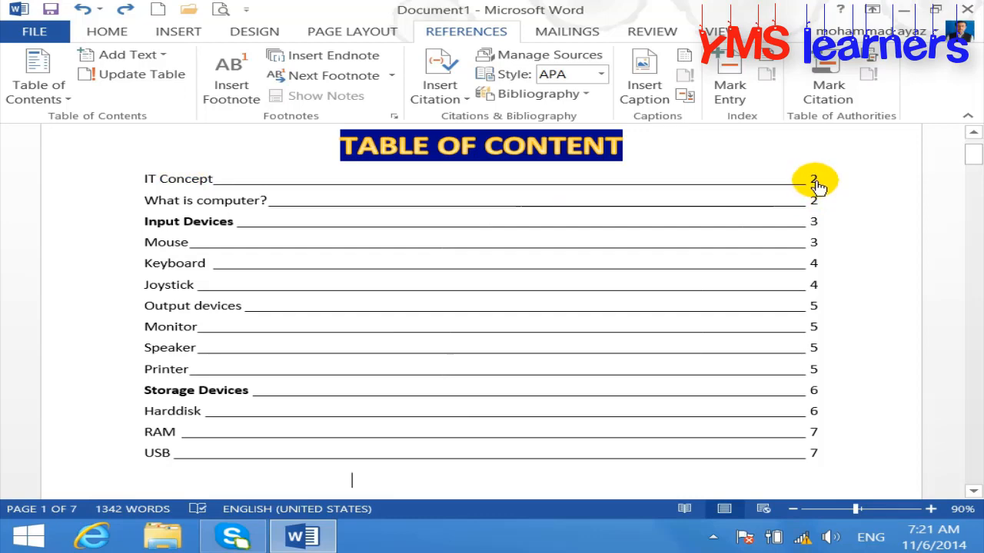
Replace the table of contents with a custom Fancy-format one that has hyperlinks instead of page numbers turned off.
click(60, 90)
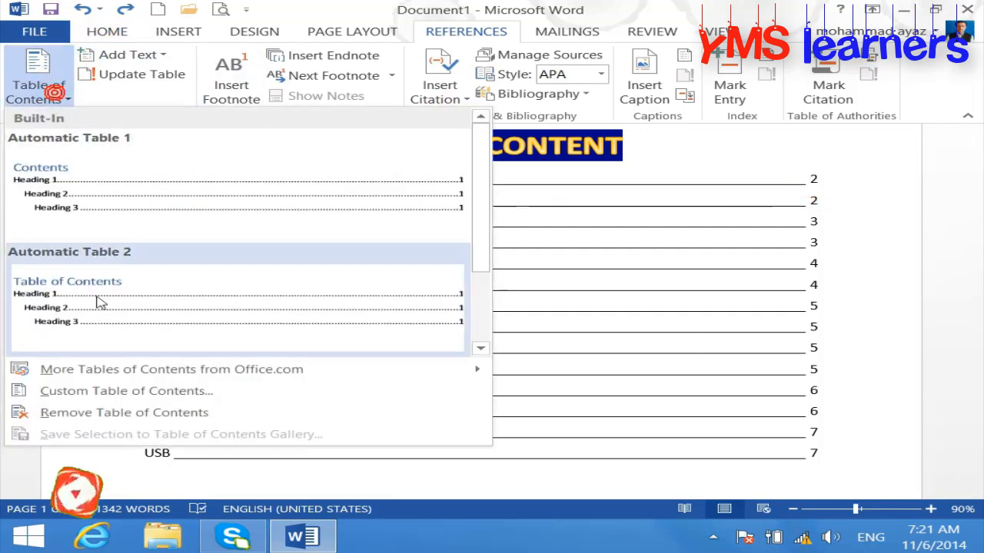
click(96, 391)
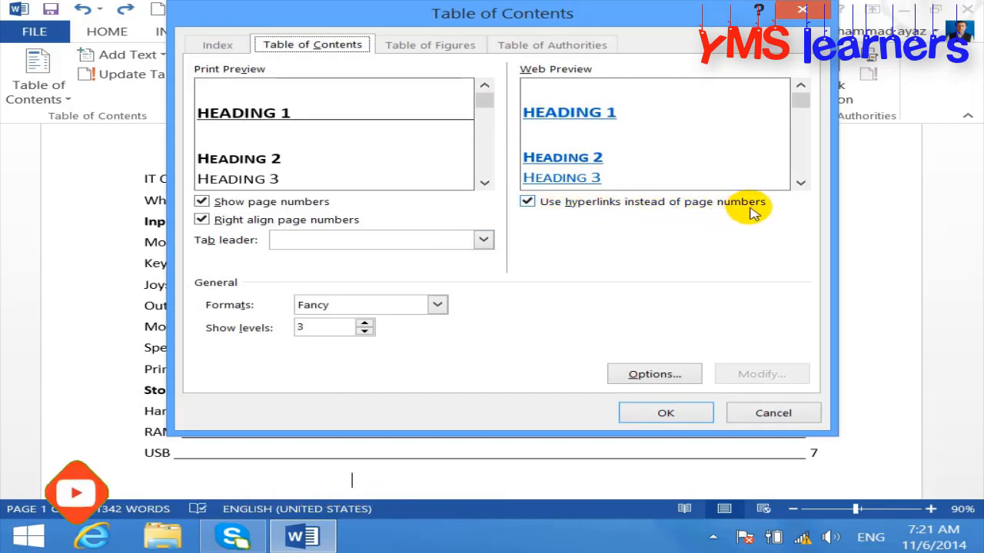
click(528, 203)
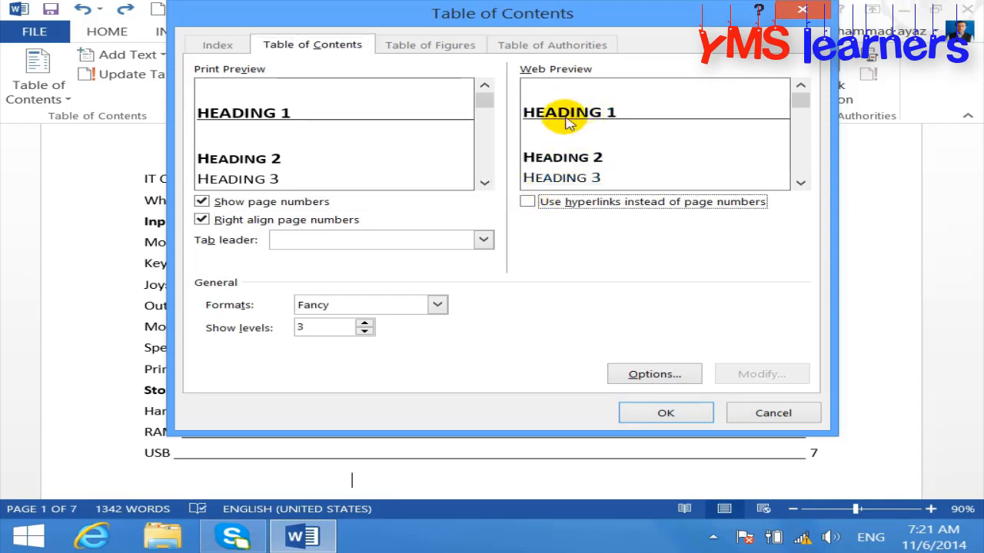
click(666, 413)
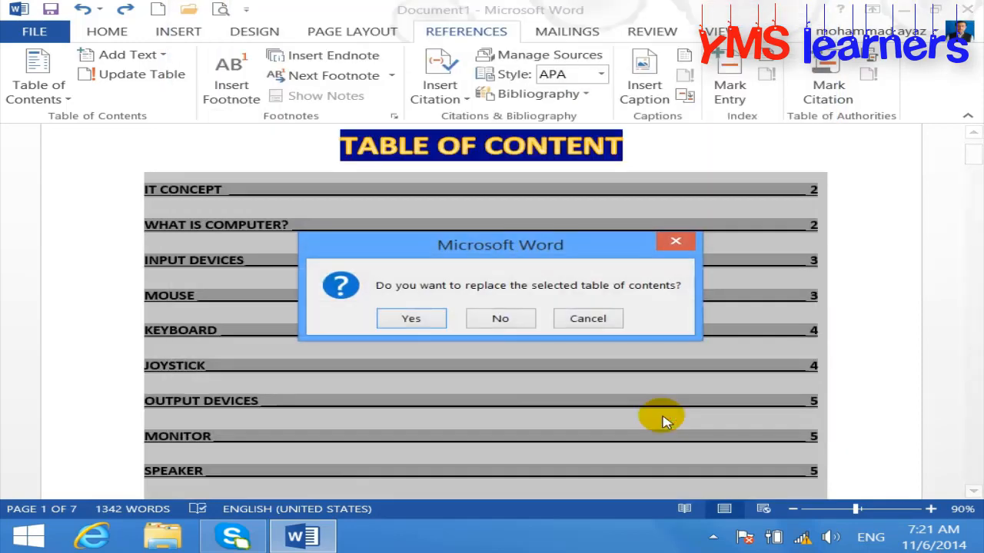
click(408, 318)
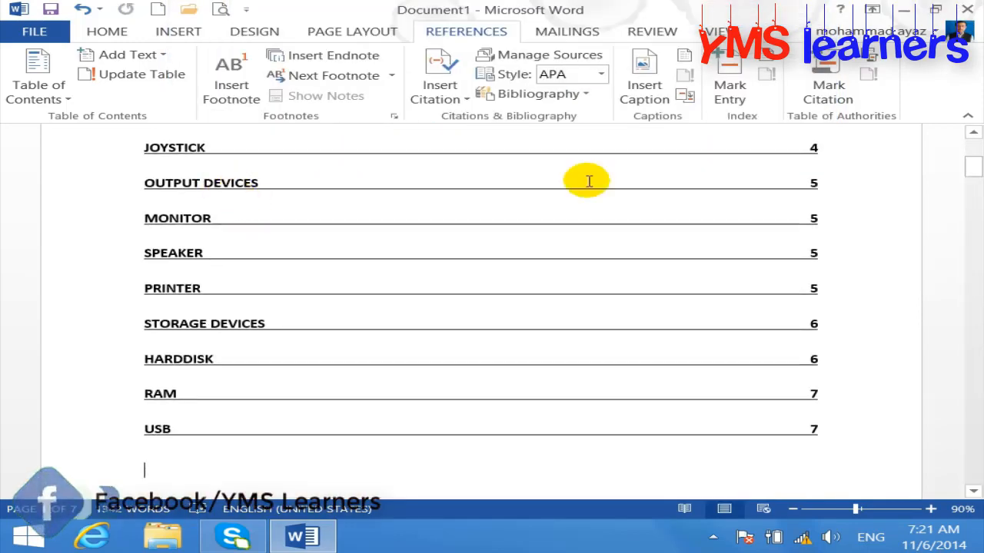
Test the IT Concept entry by following its page number to the heading, and return to the table of contents.
scroll(845, 166, up, 5)
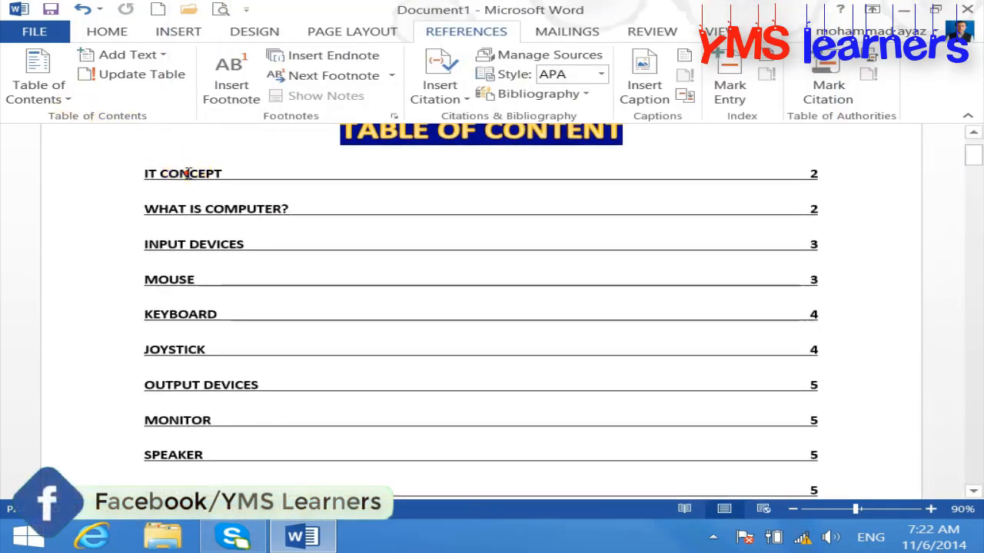
click(187, 173)
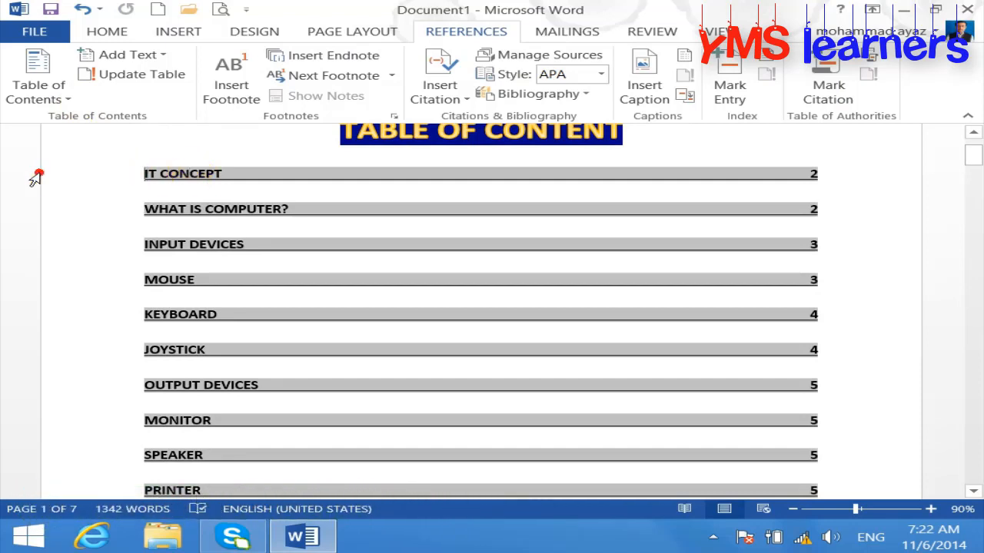
click(880, 193)
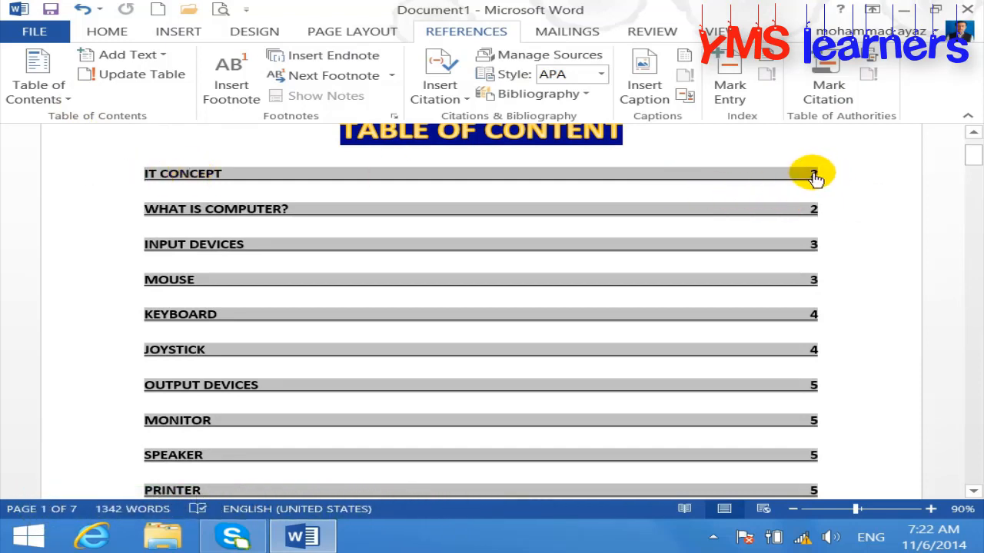
click(813, 175)
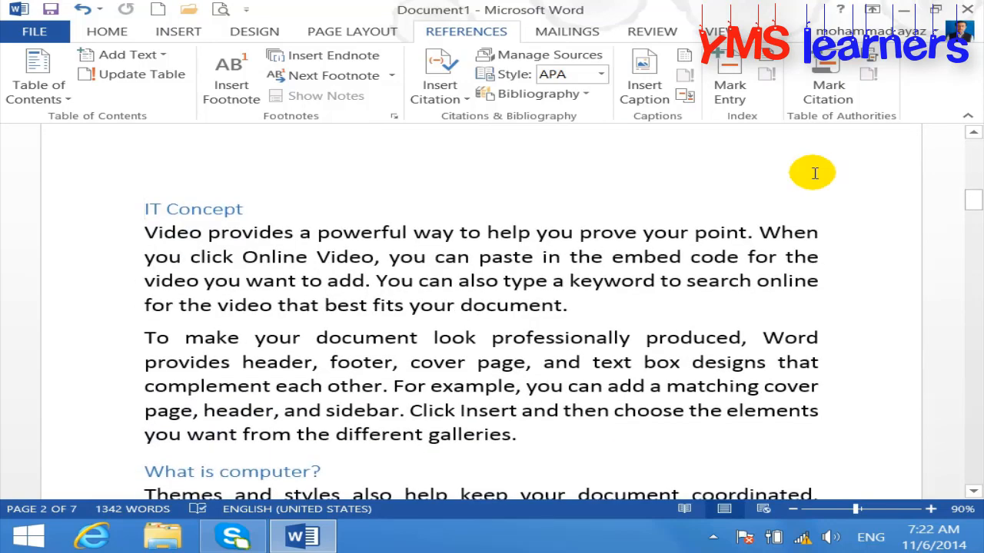
drag(973, 202, 974, 142)
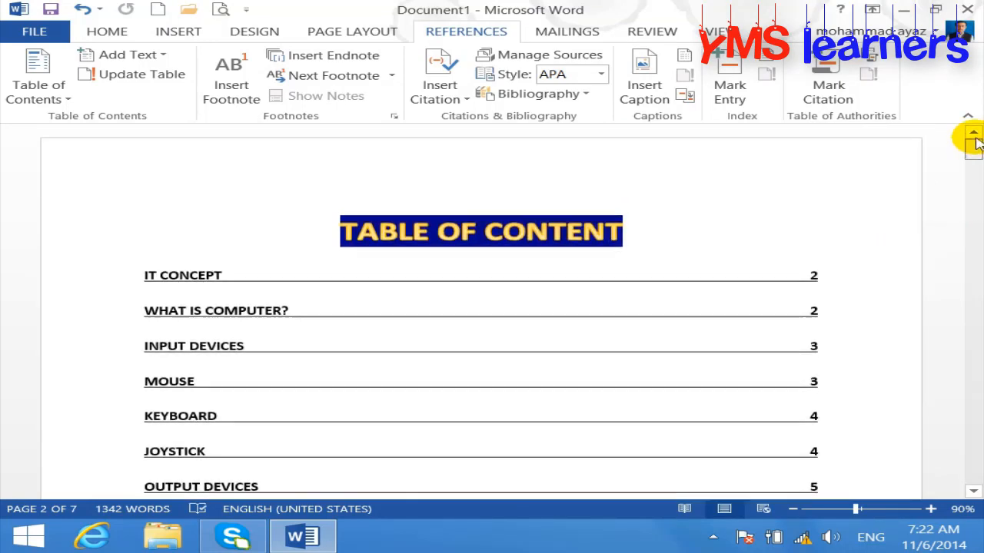
Replace the table of contents with one that has hyperlinks instead of page numbers turned on.
click(823, 275)
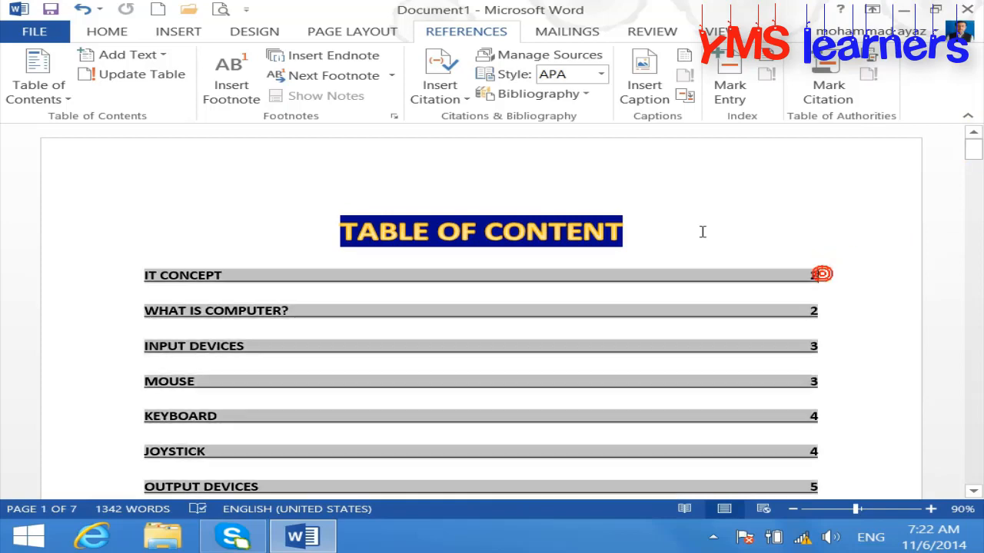
click(35, 94)
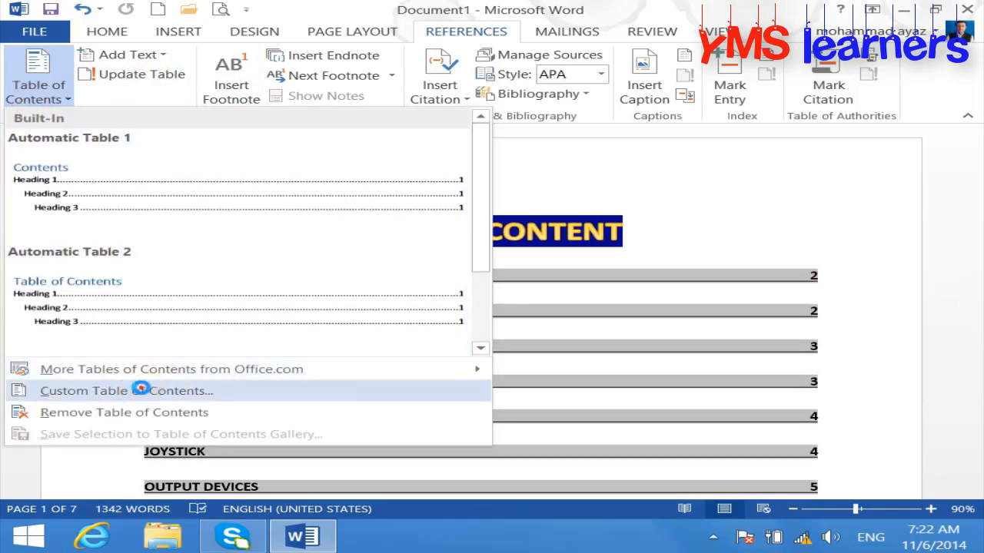
click(140, 391)
click(537, 202)
click(679, 420)
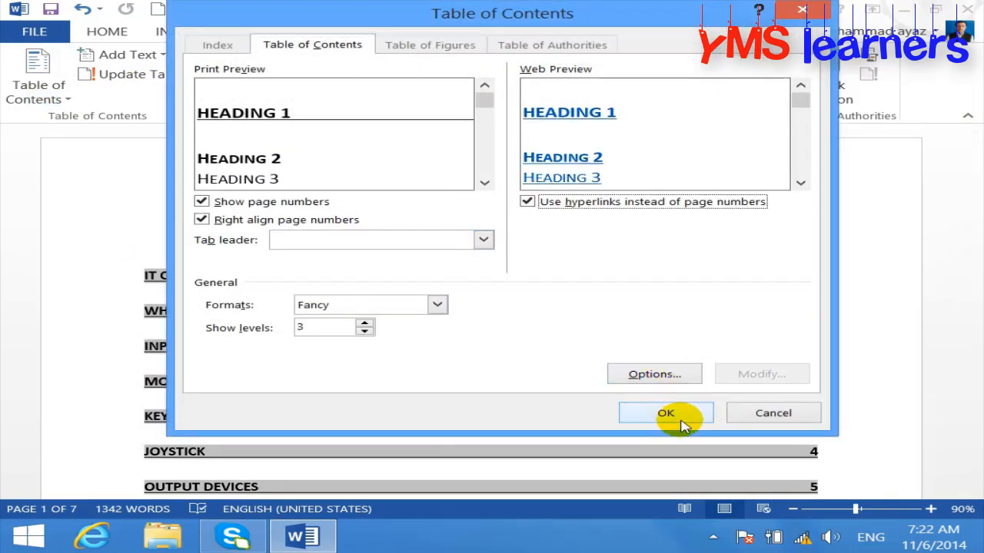
click(681, 416)
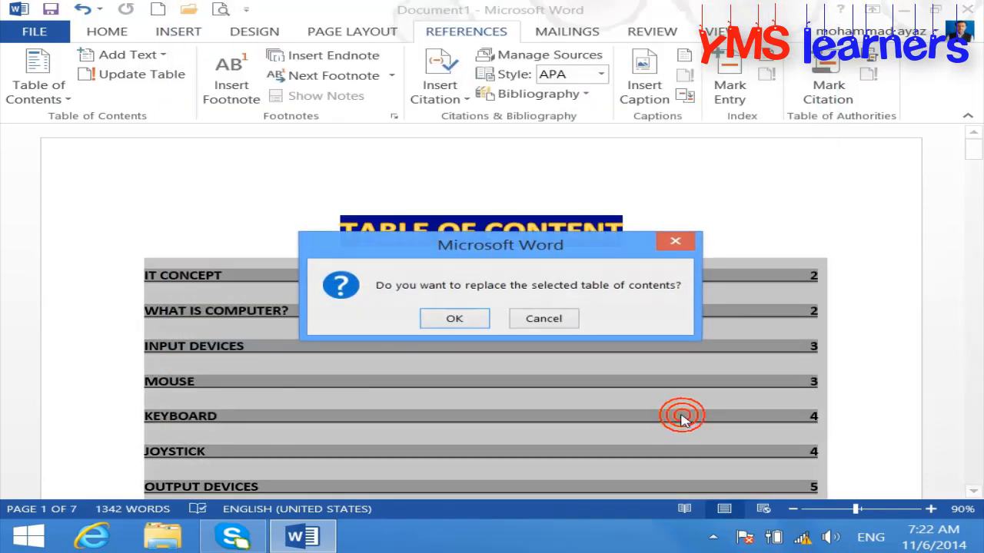
click(448, 319)
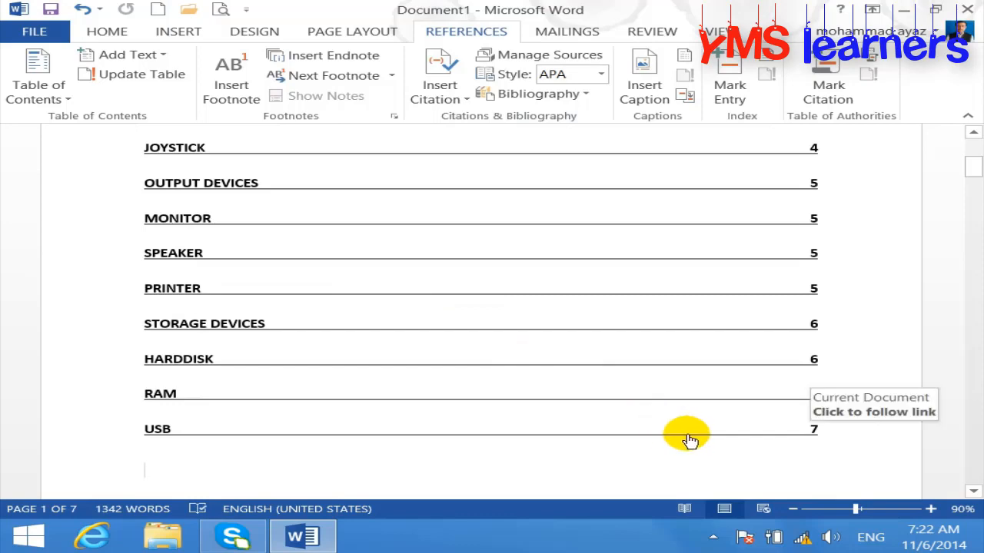
Undo the recent table of contents replacements, back to the version whose page numbers are not right-aligned.
key(ctrl+z)
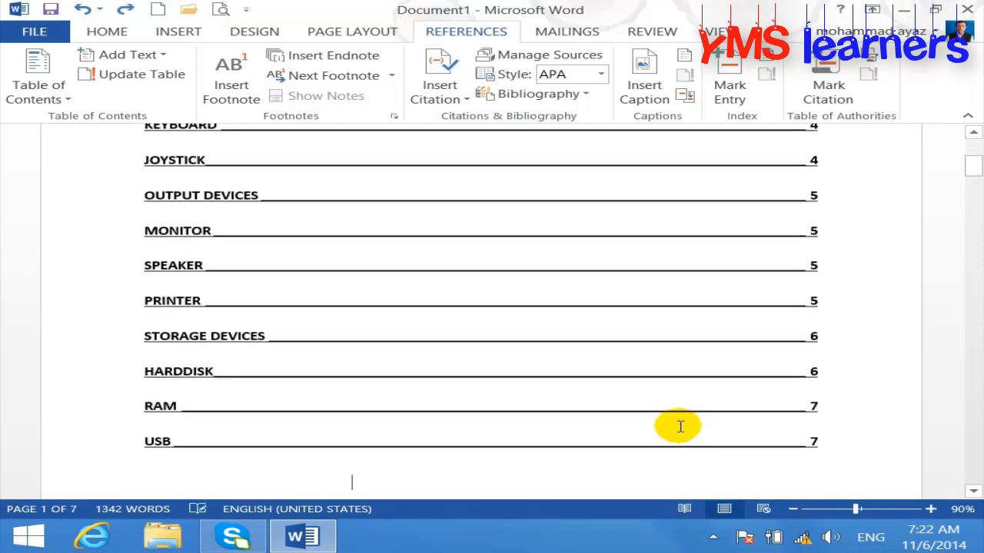
key(ctrl+z)
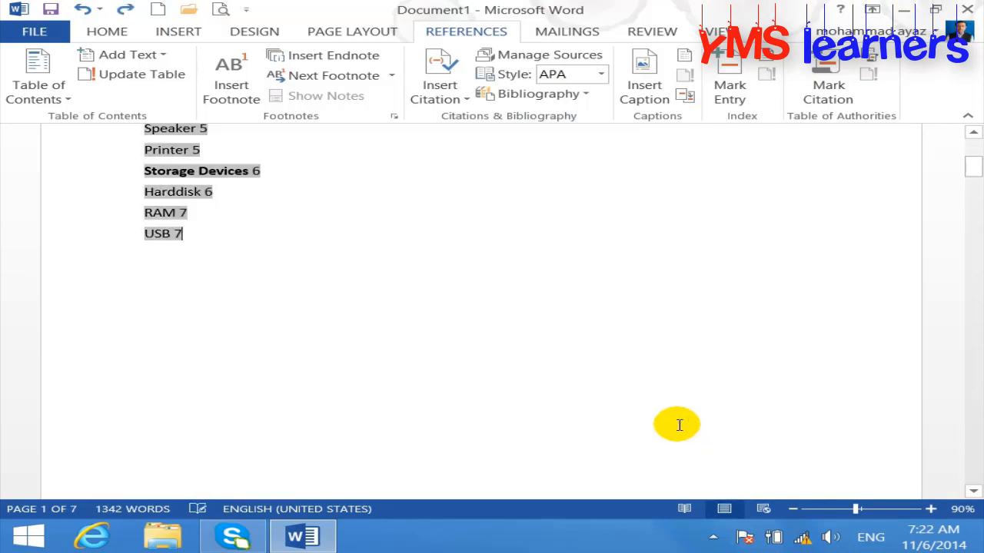
Restore the table of contents version with dotted tab leaders and right-aligned page numbers.
key(ctrl+y)
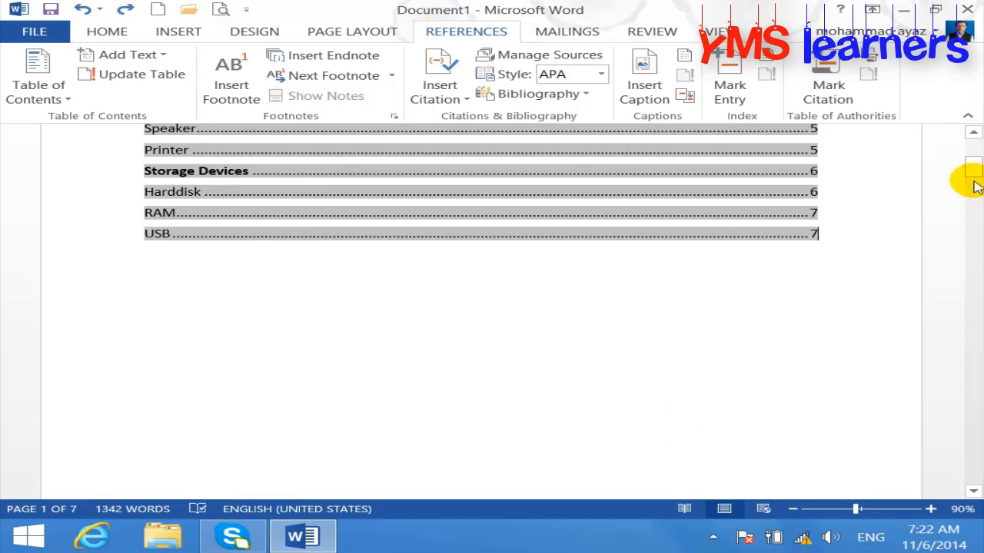
click(974, 132)
click(974, 134)
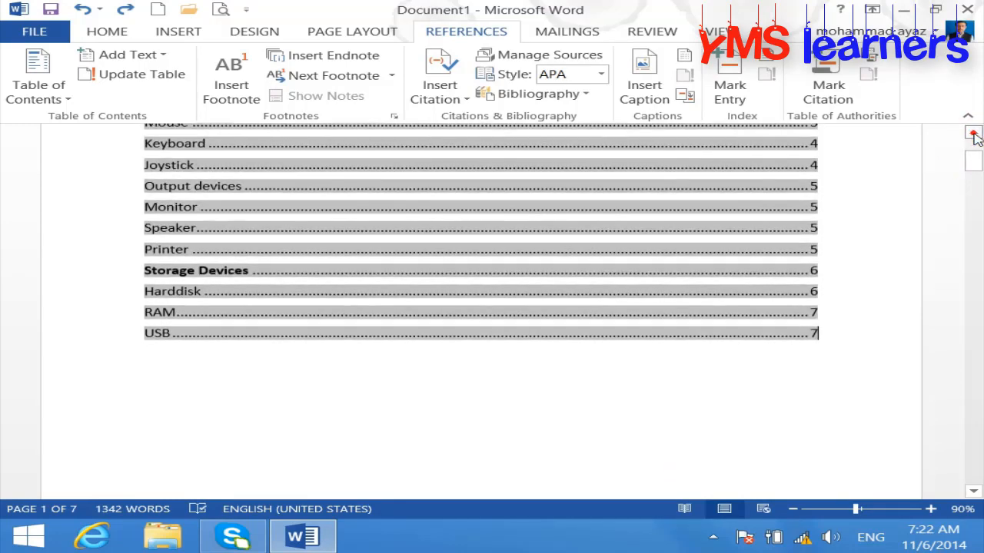
click(974, 134)
Examine the custom table of contents settings, including with the whole table selected, and leave them without applying anything.
click(33, 98)
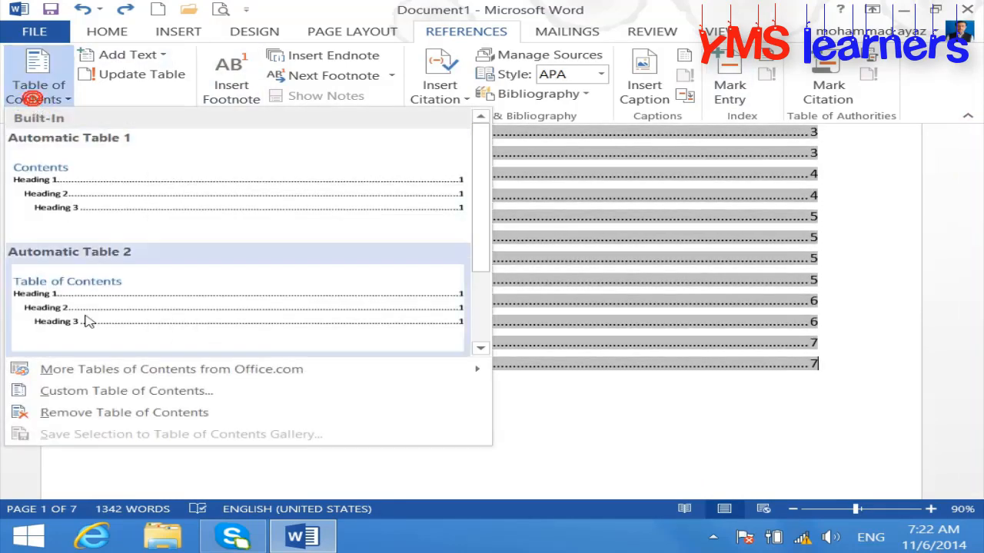
click(115, 390)
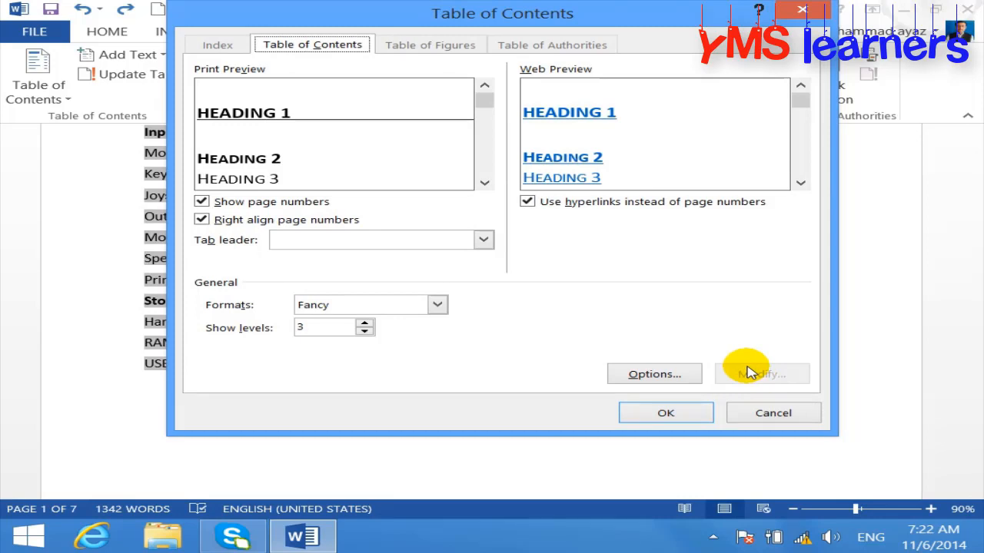
click(778, 415)
click(836, 425)
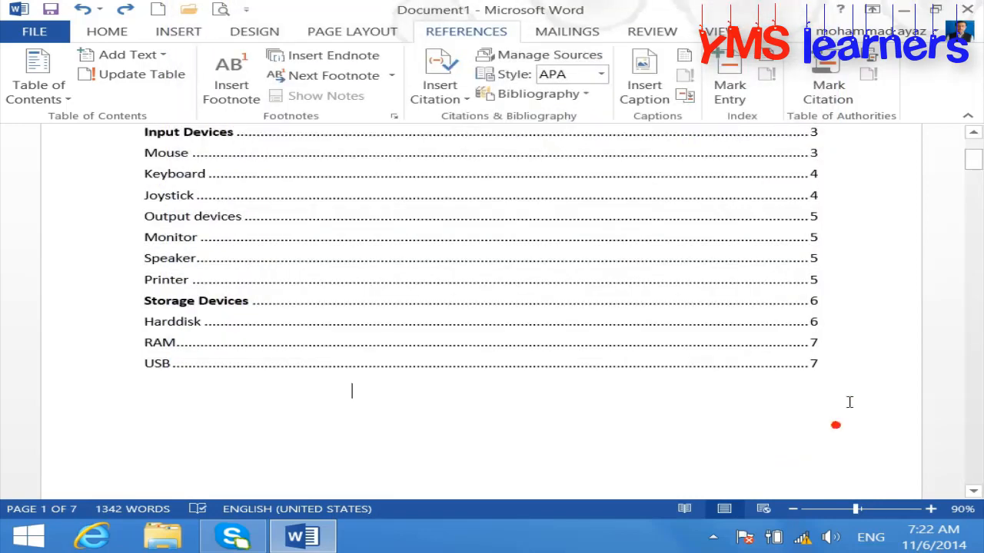
drag(970, 166, 966, 145)
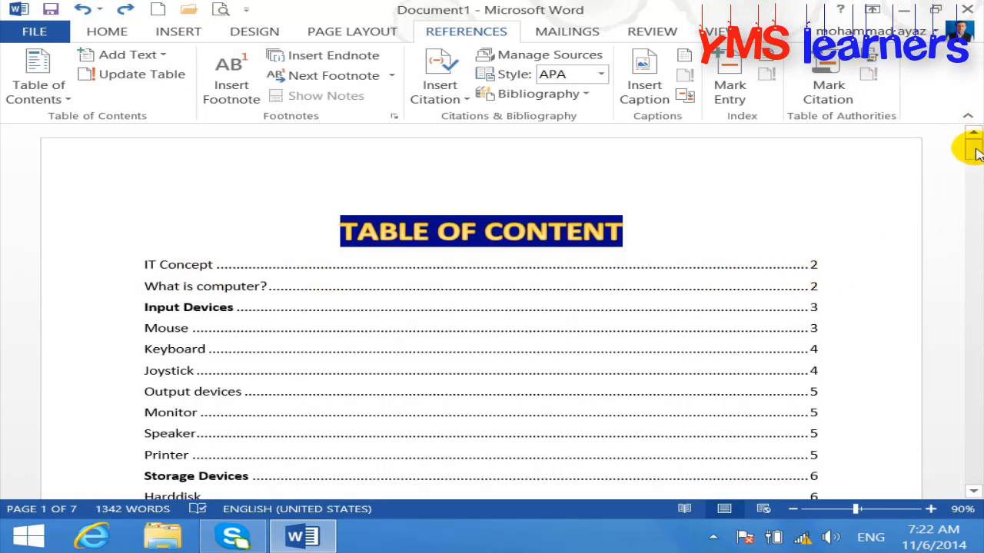
drag(975, 154, 967, 163)
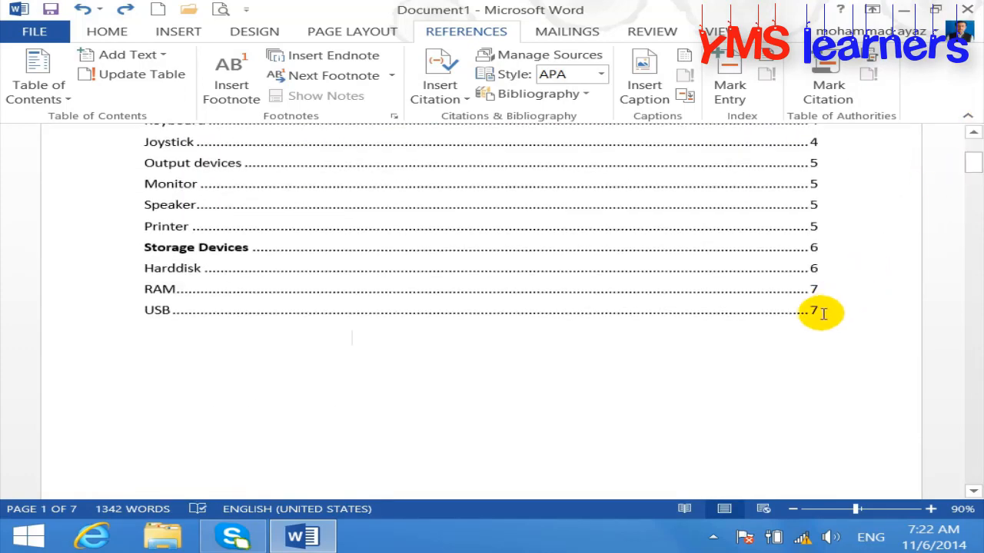
drag(822, 313, 133, 181)
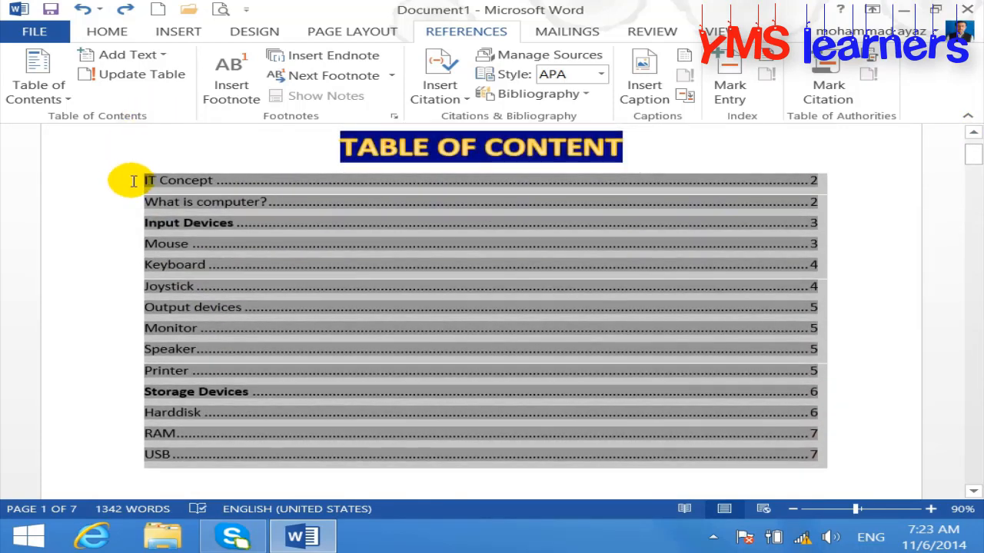
click(39, 88)
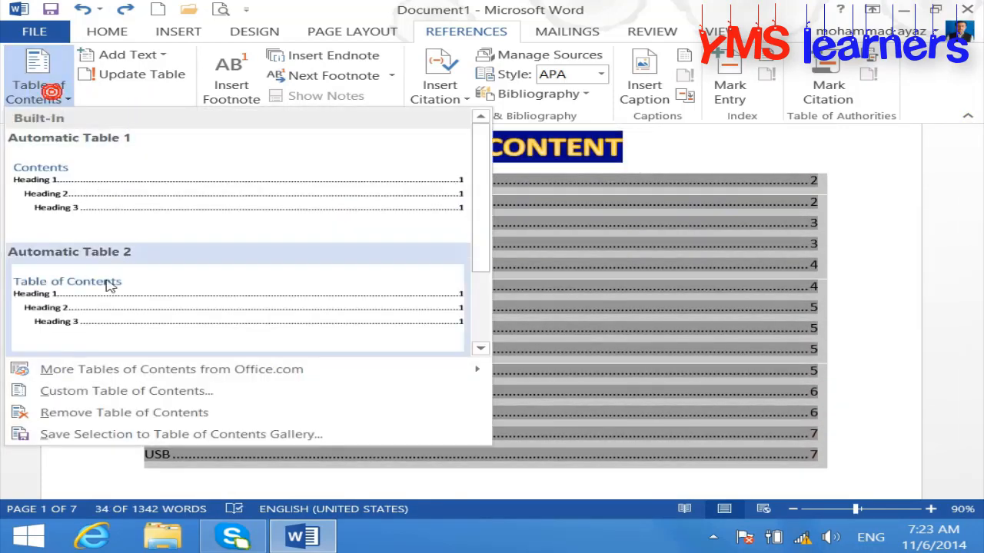
click(110, 393)
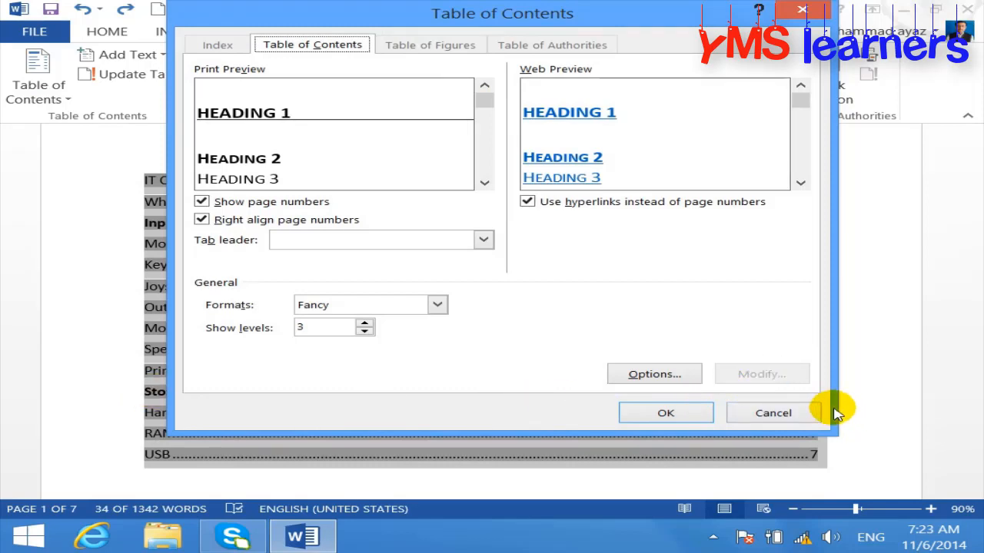
click(777, 414)
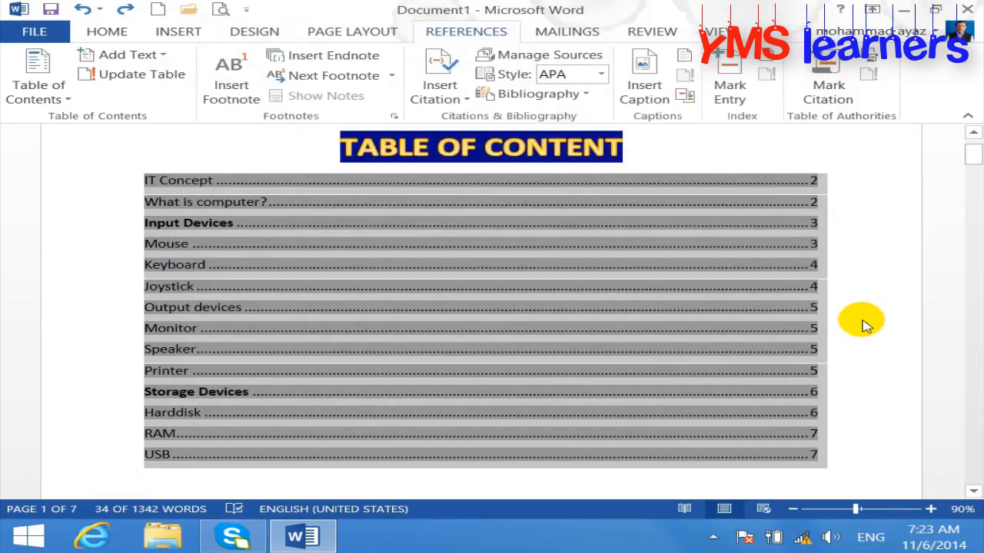
click(869, 317)
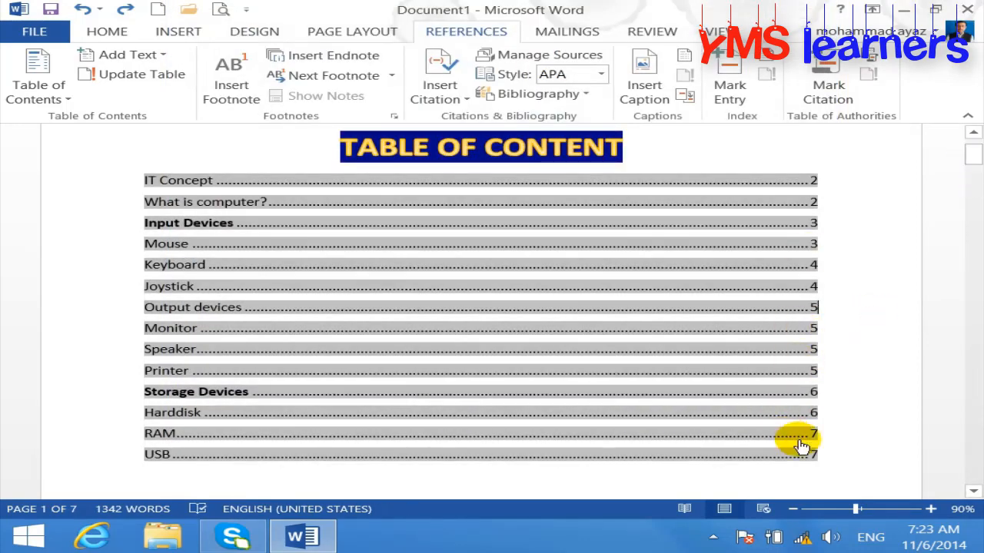
Delete the dotted-leader table of contents and insert the built-in Automatic Table 1 in its place.
drag(819, 457, 44, 180)
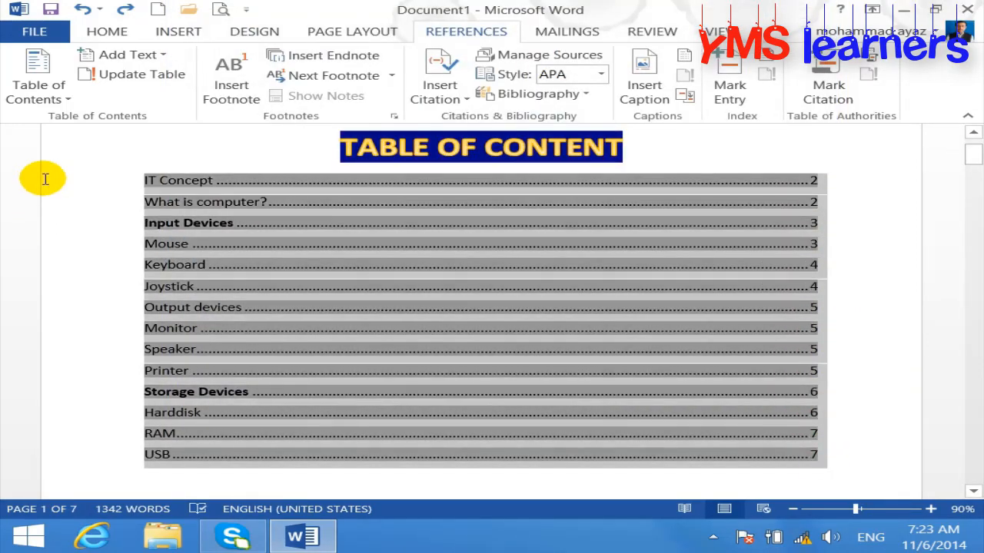
key(Delete)
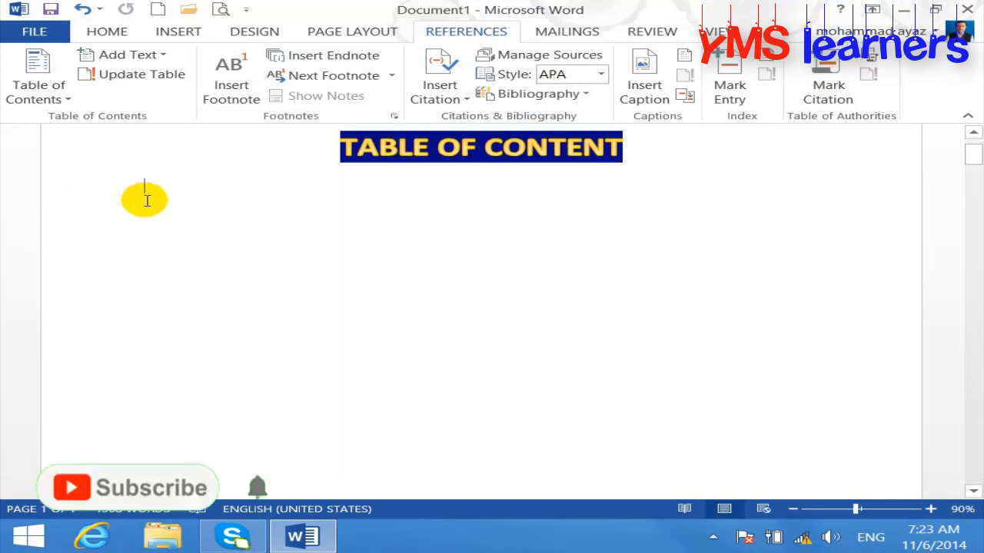
click(60, 100)
click(116, 180)
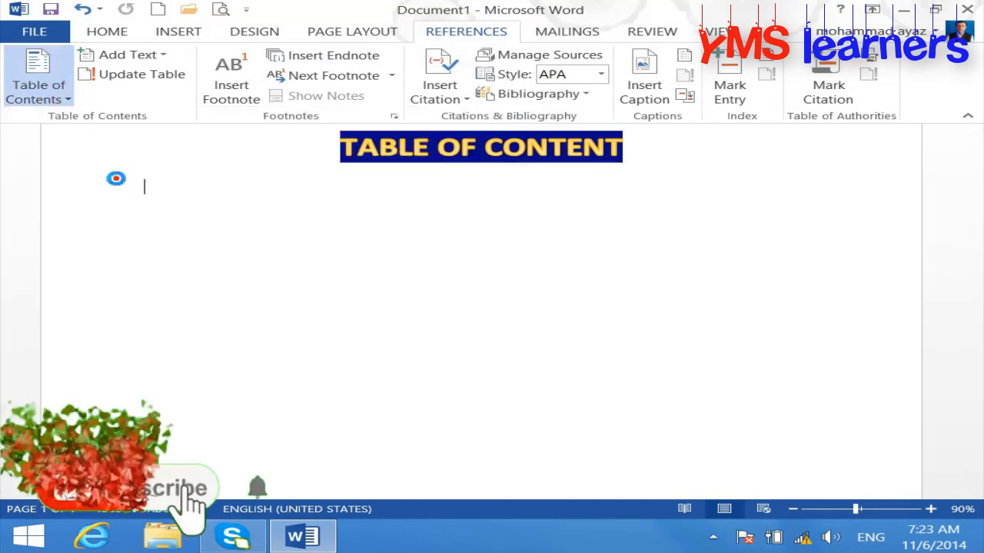
mouse_move(975, 182)
mouse_down()
mouse_move(974, 157)
mouse_move(971, 169)
mouse_up()
click(815, 361)
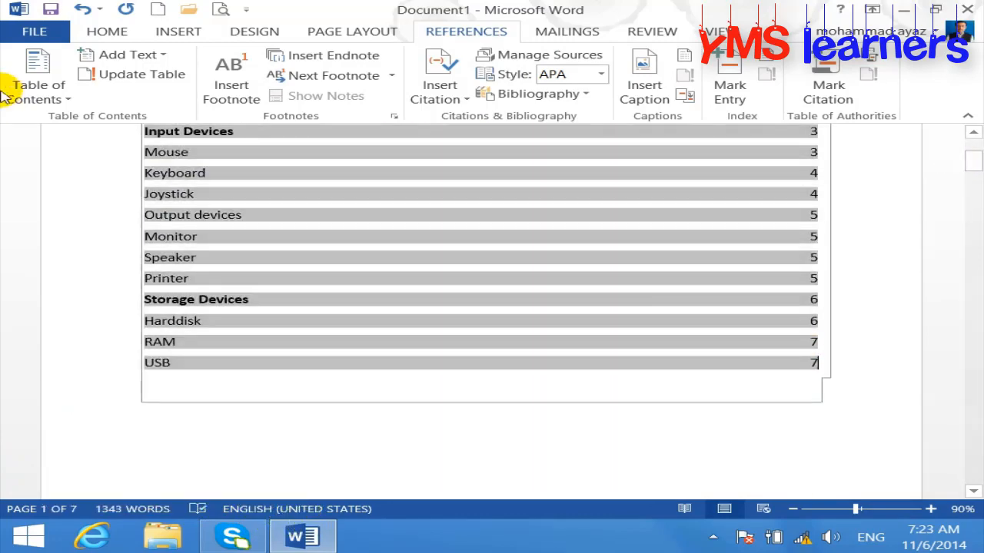
Compare the previews of the From template and Classic formats in the custom table of contents settings without applying them.
click(54, 91)
click(143, 390)
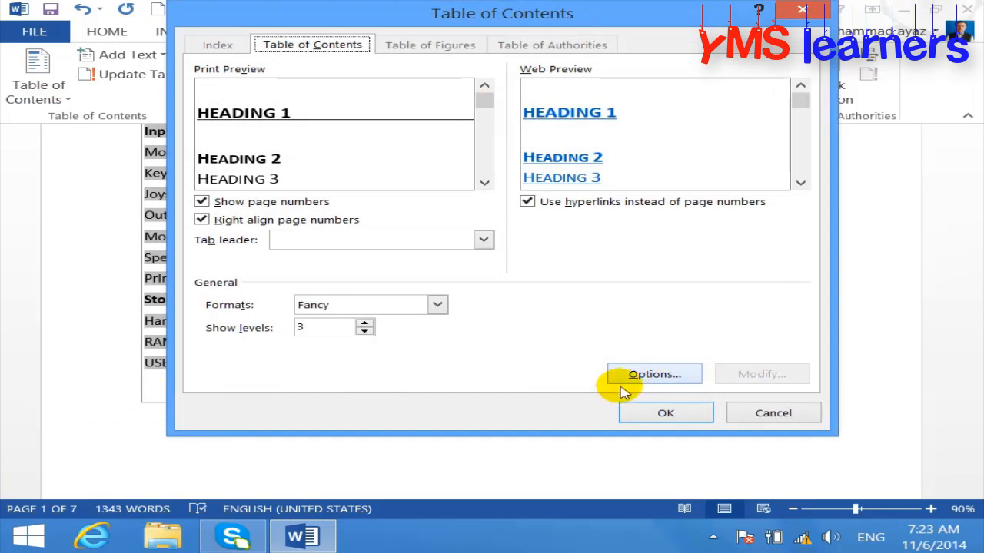
click(799, 413)
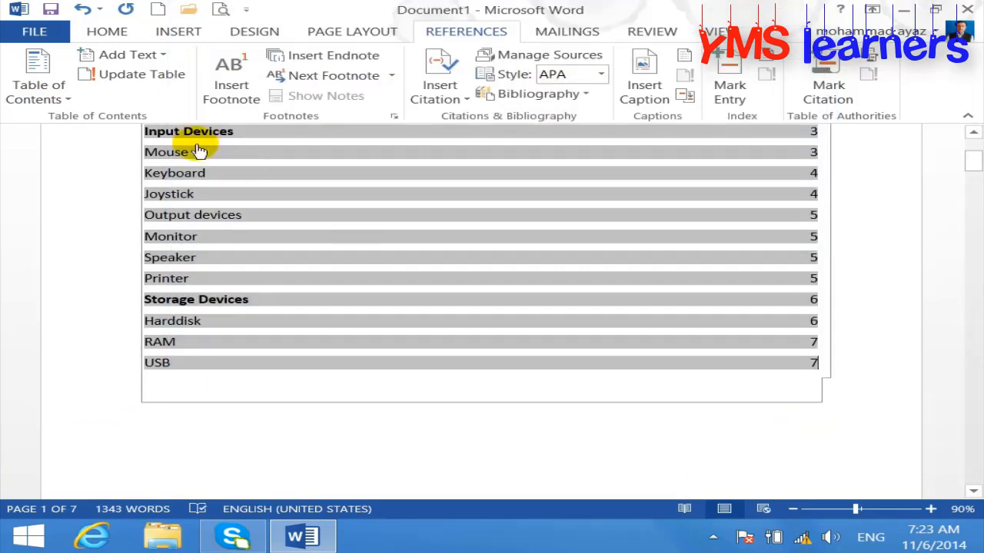
click(56, 110)
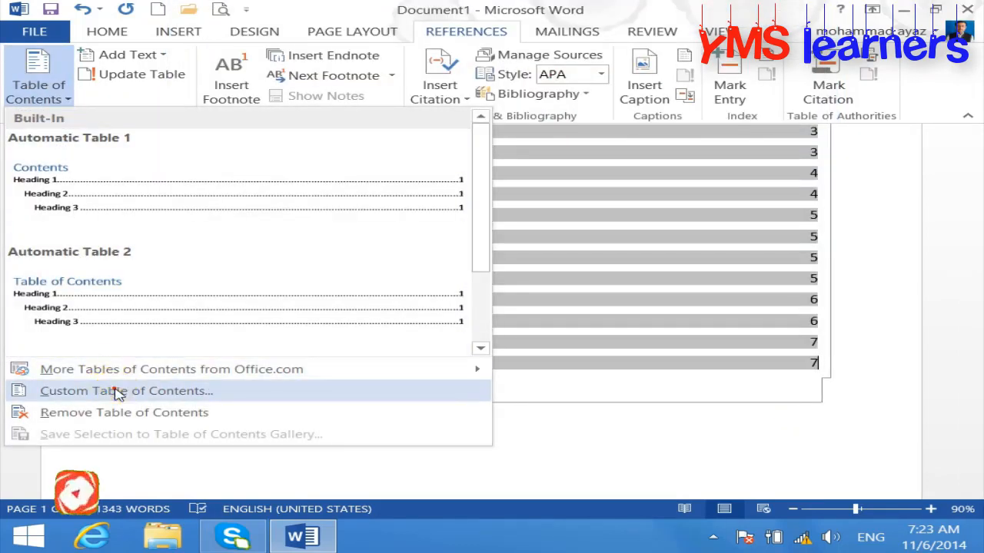
click(144, 390)
click(437, 305)
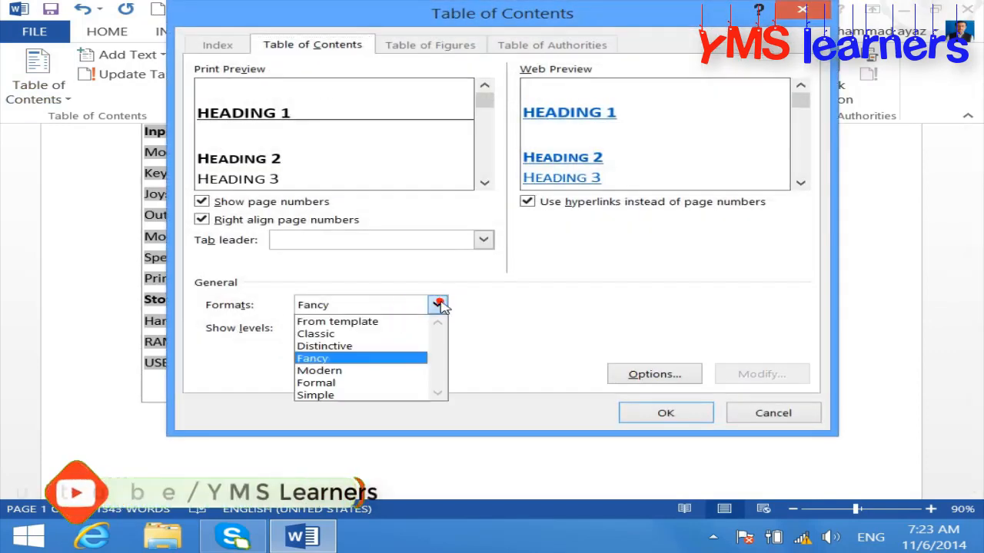
click(379, 321)
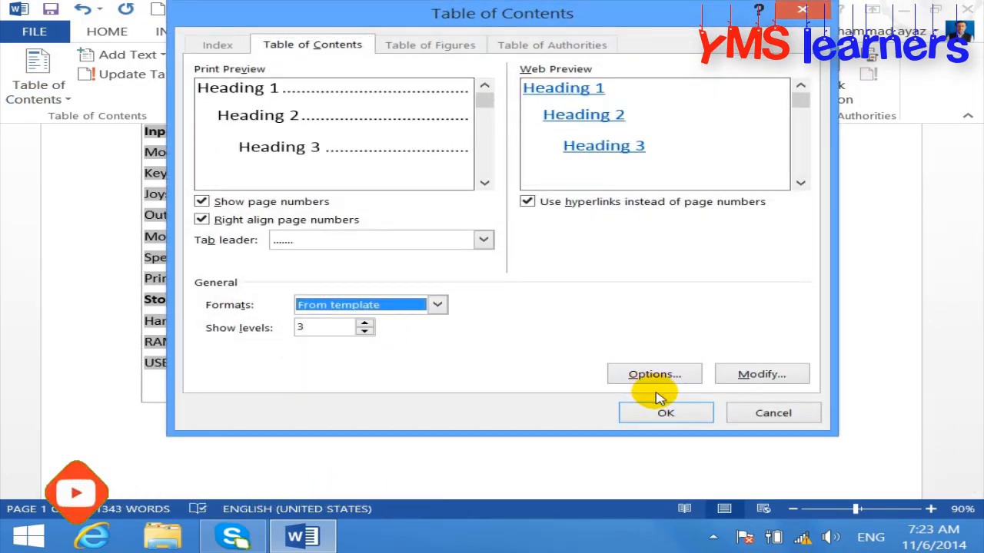
click(437, 306)
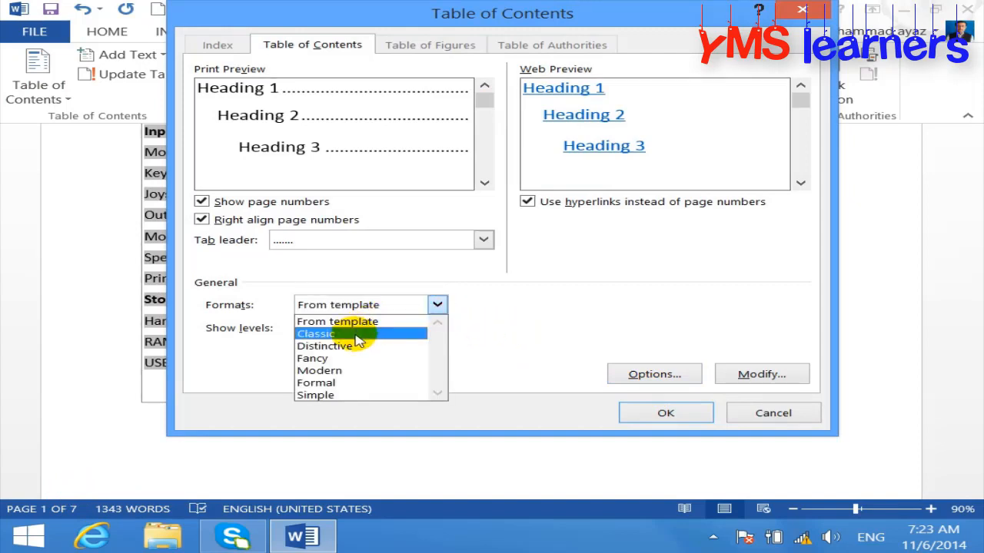
click(358, 334)
click(437, 306)
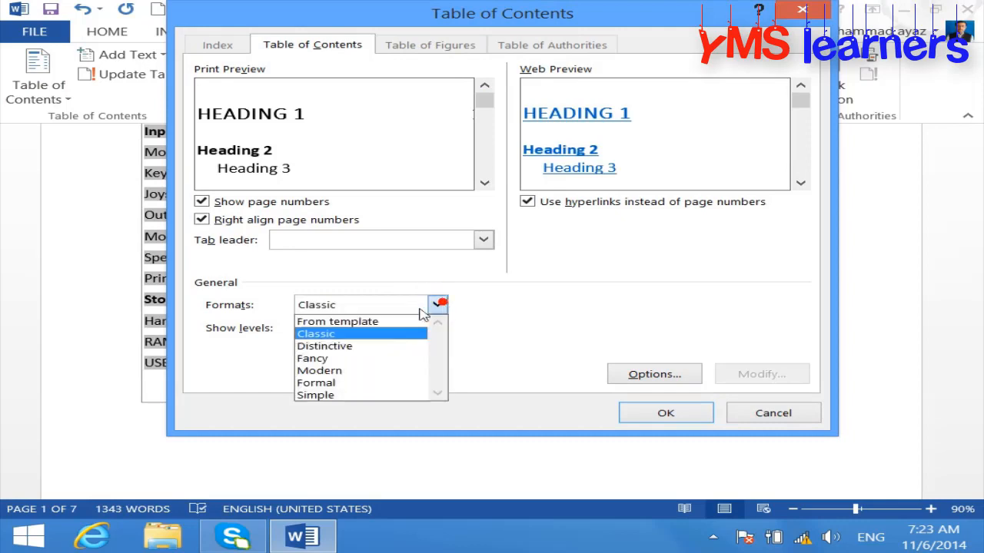
click(363, 323)
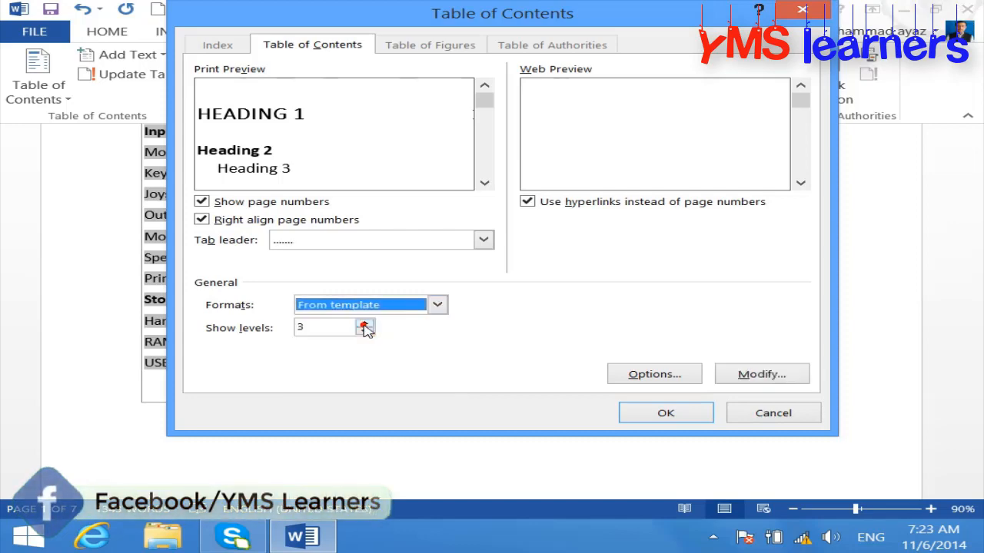
click(772, 413)
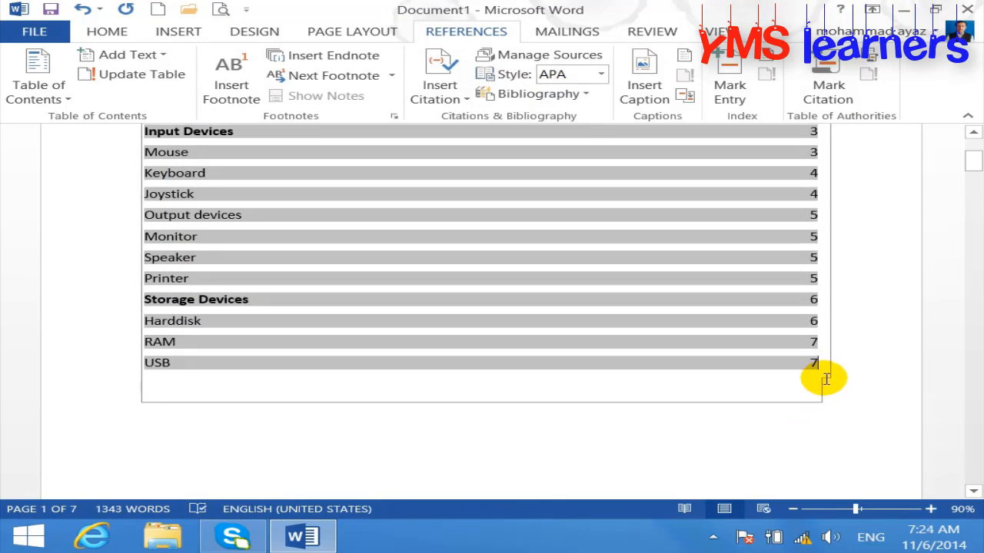
key(ctrl+v)
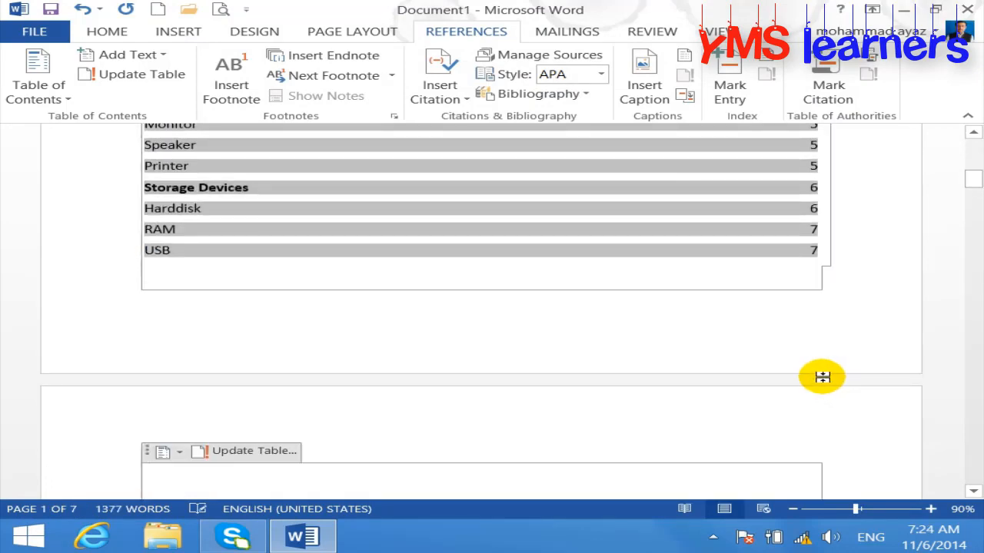
text(Contents IT Concept	3 What is computer?	3 Input Devices	4 Mouse	4 Keyboard	5 Joystick	5 Output devices	6 Monitor	6 Speaker	6 Printer	6 Storage Devices	7 Harddisk	7 RAM	8 USB	8)
key(ctrl+v)
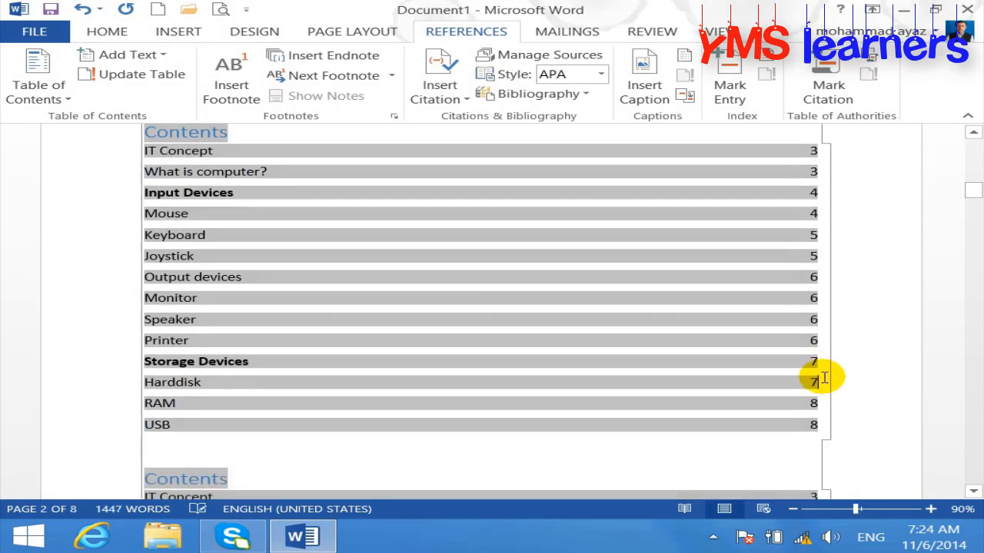
Undo the extra table insertions and the table deletion, back to the table of contents with dotted leaders.
key(ctrl+z)
key(ctrl+z)
key(ctrl+z)
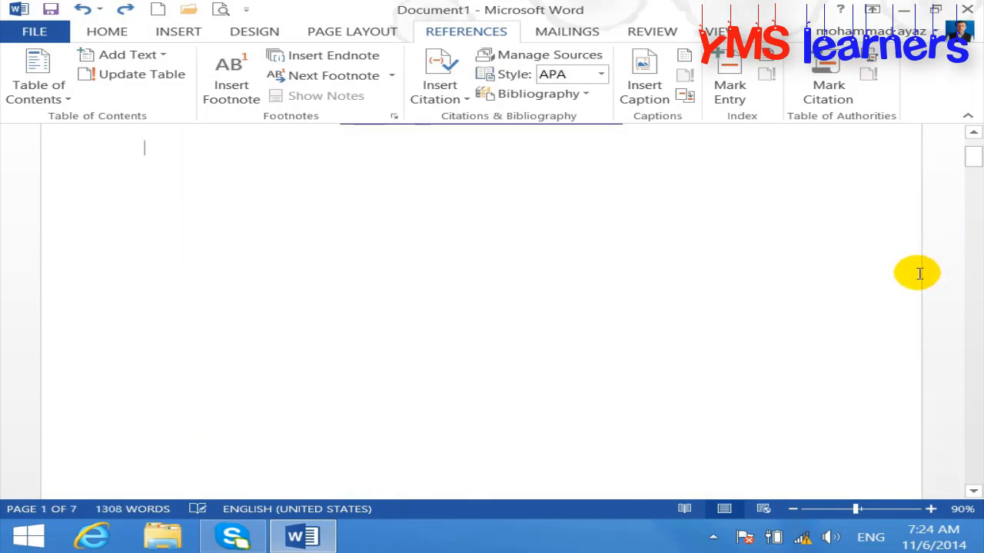
key(ctrl+z)
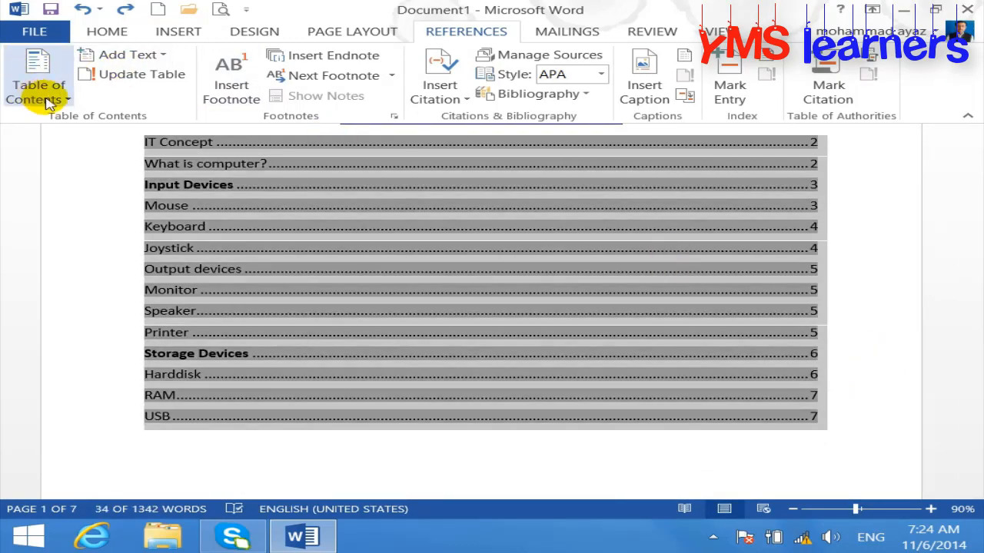
Modify the TOC 1 entry style of the custom table of contents to Agency FB, 20 pt, bold, in standard red.
click(50, 102)
click(146, 393)
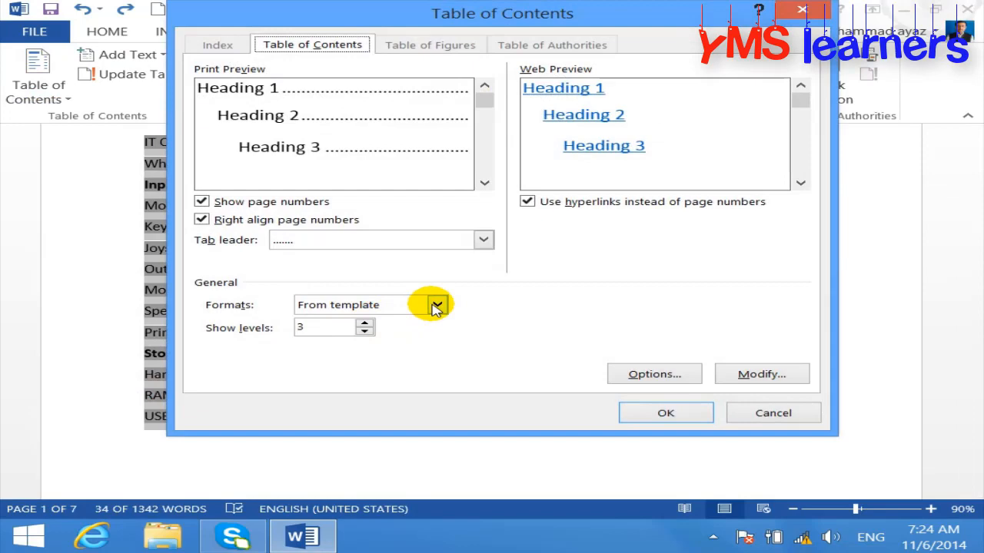
click(762, 377)
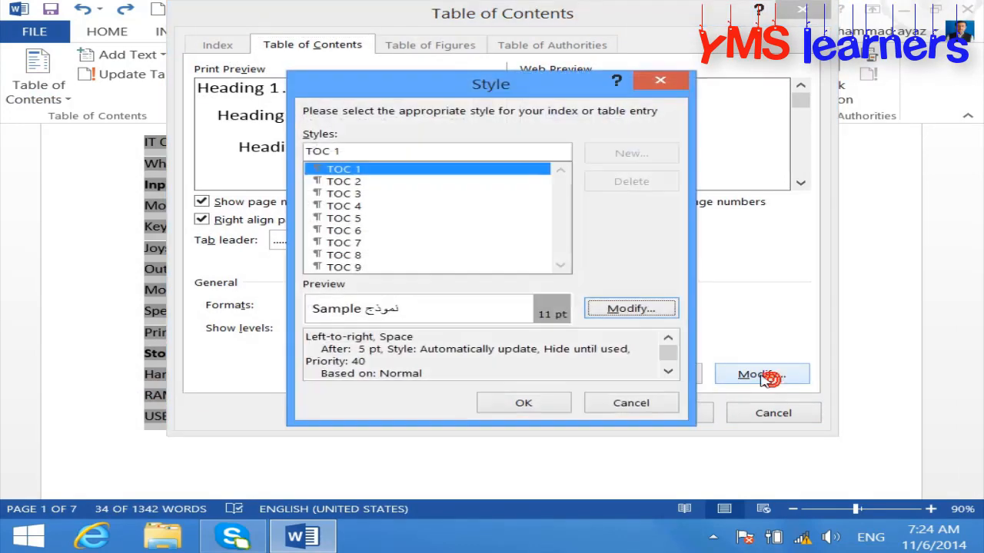
click(644, 309)
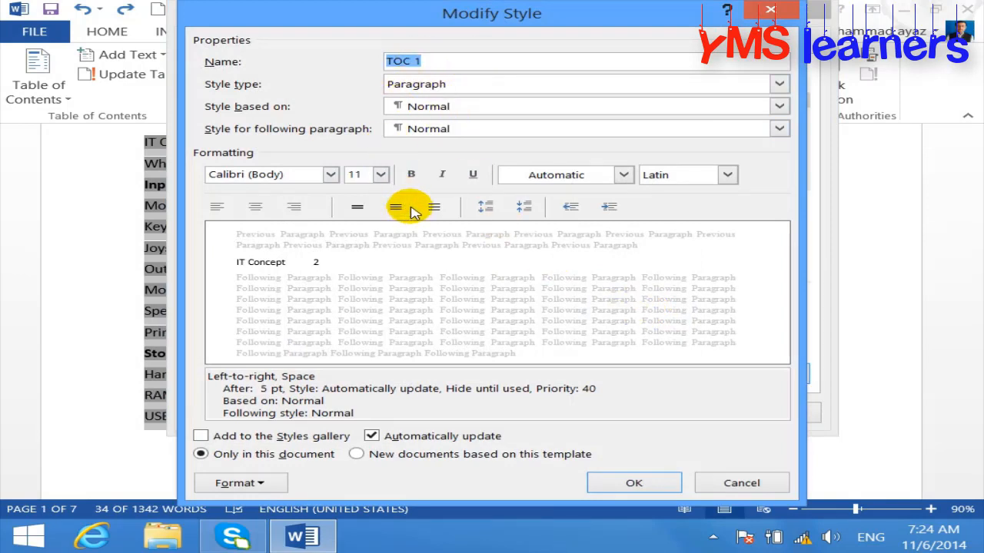
click(331, 175)
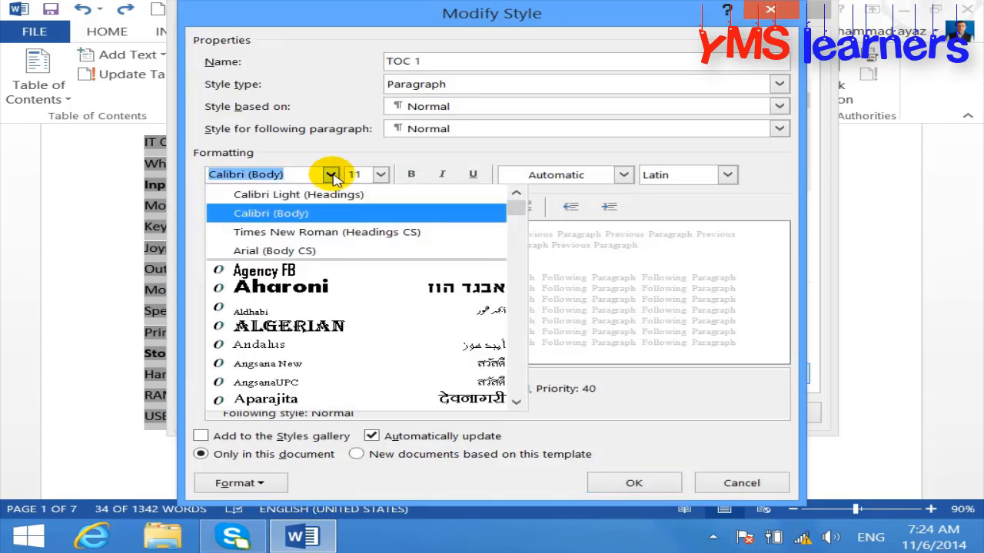
click(304, 270)
click(381, 175)
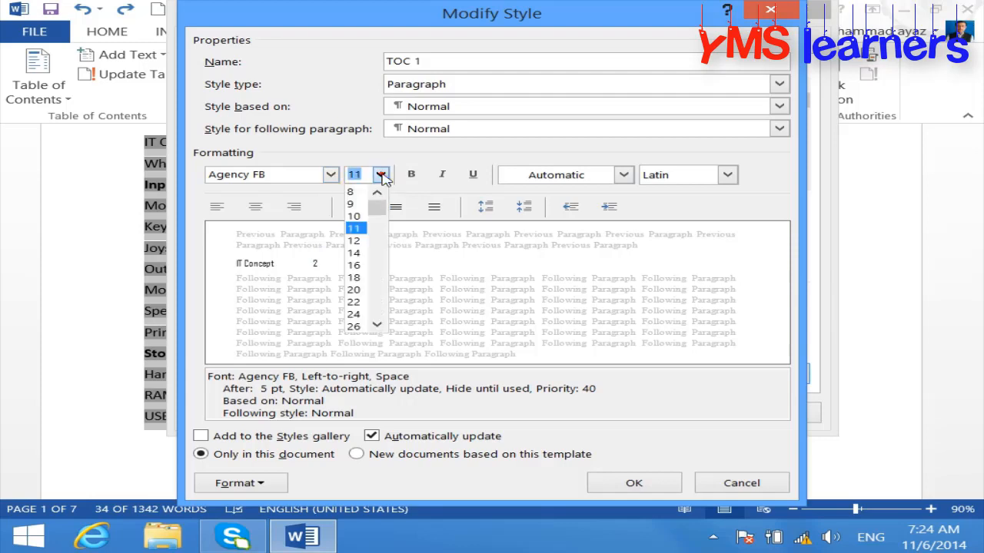
click(355, 290)
click(411, 176)
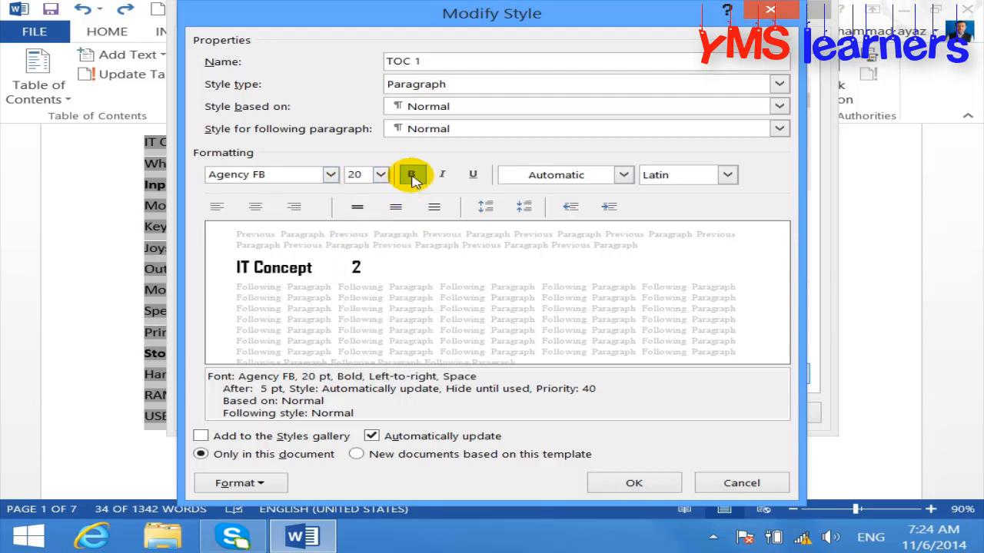
click(624, 175)
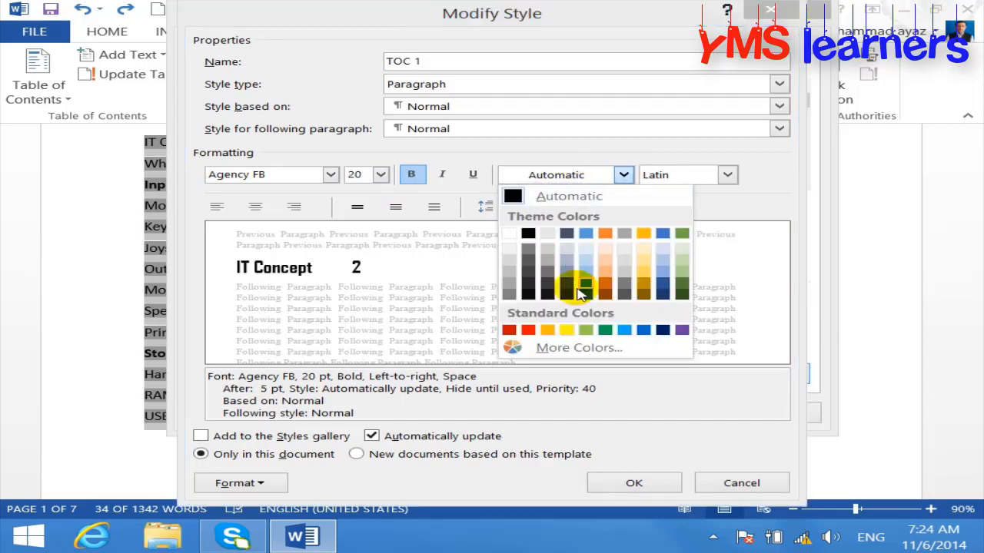
click(528, 330)
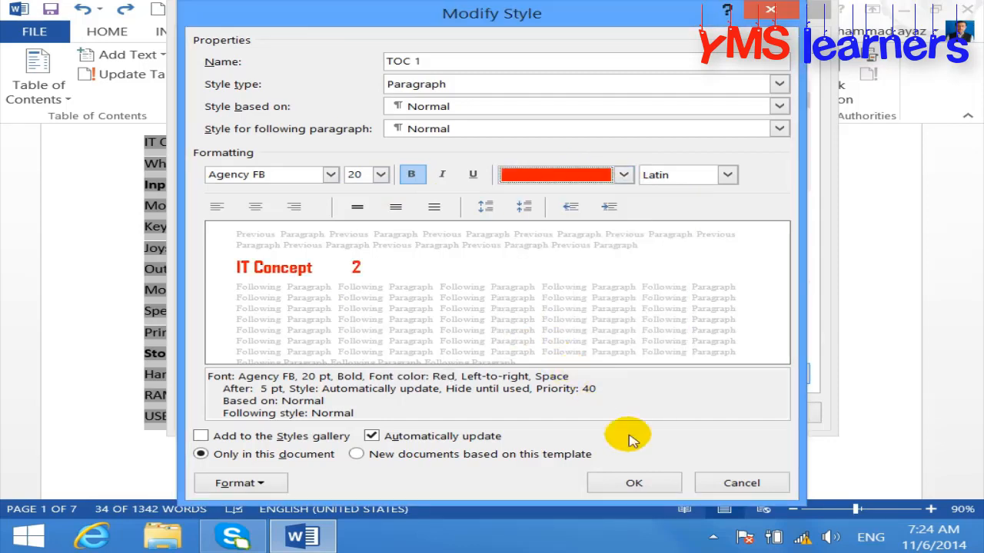
click(637, 483)
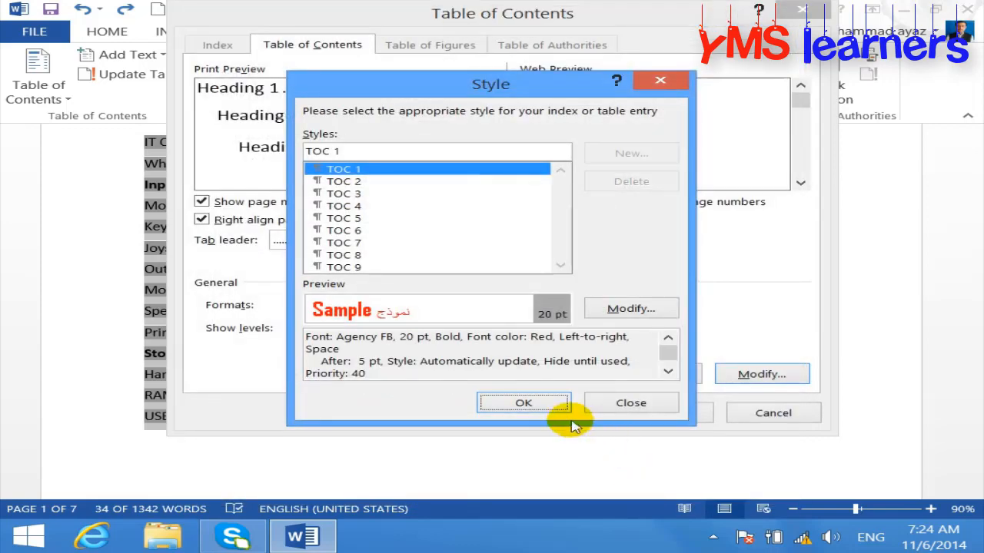
Apply the modified entry style by replacing the selected table of contents, and check the result from the page title down.
click(552, 405)
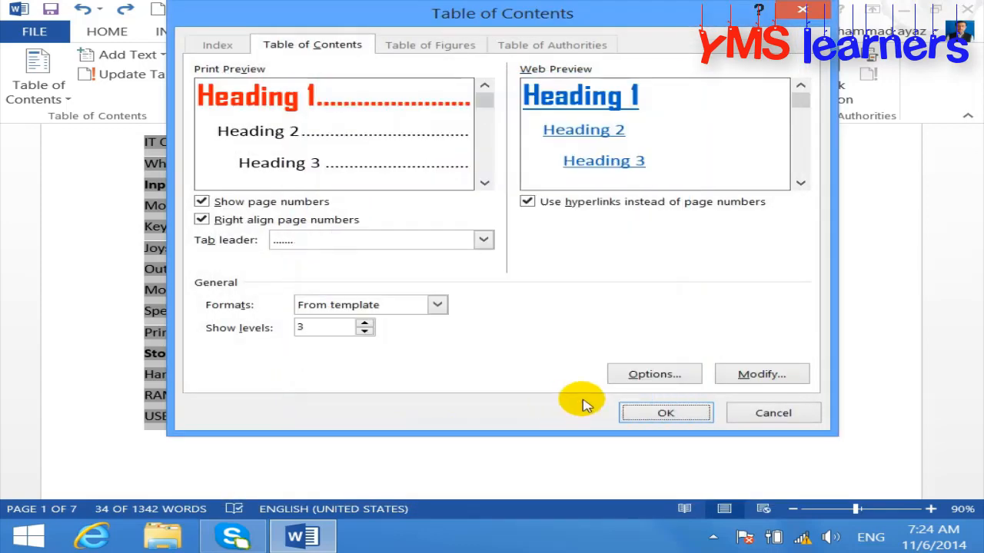
click(666, 413)
click(459, 318)
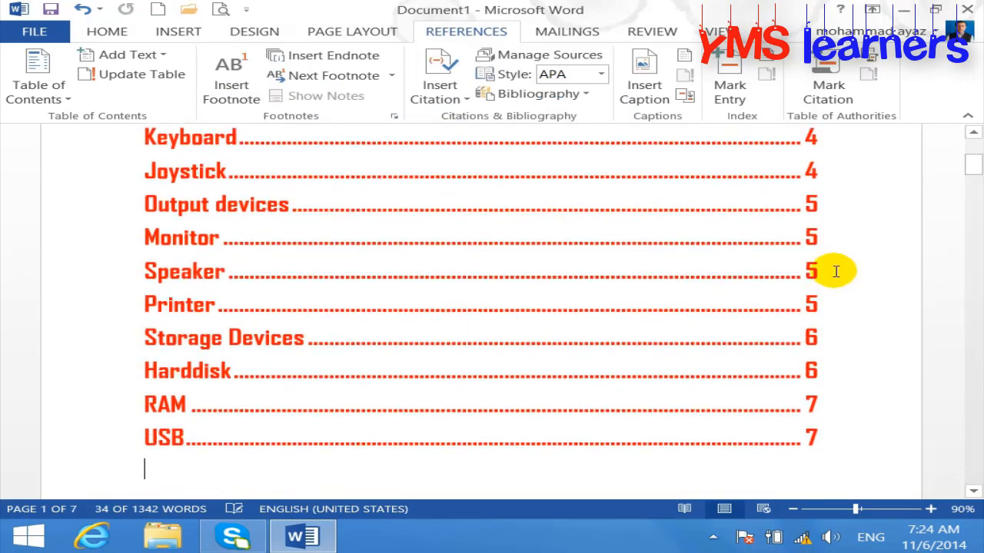
drag(975, 164, 973, 131)
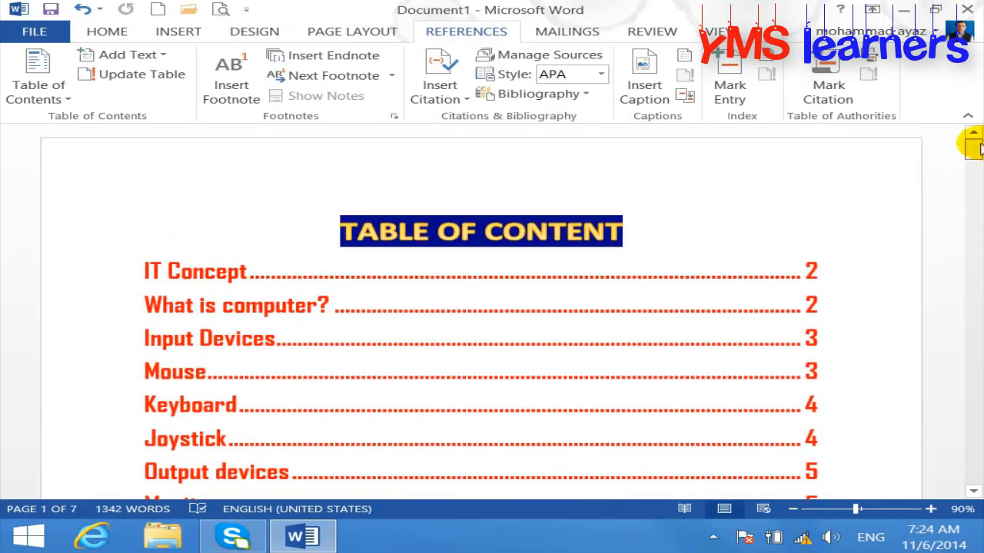
click(872, 182)
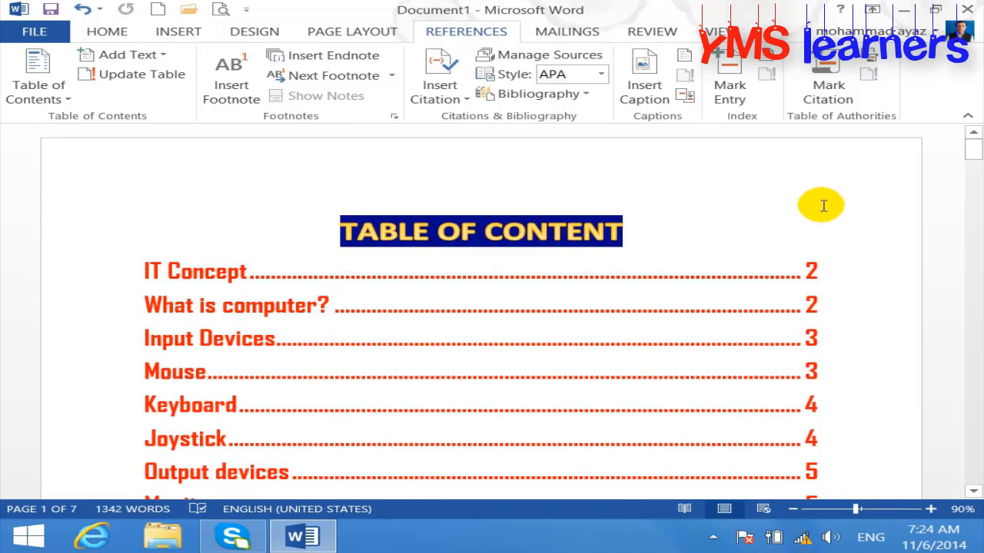
Examine which heading styles and TOC levels build the table of contents, leaving the options and settings without applying anything.
click(39, 98)
click(115, 392)
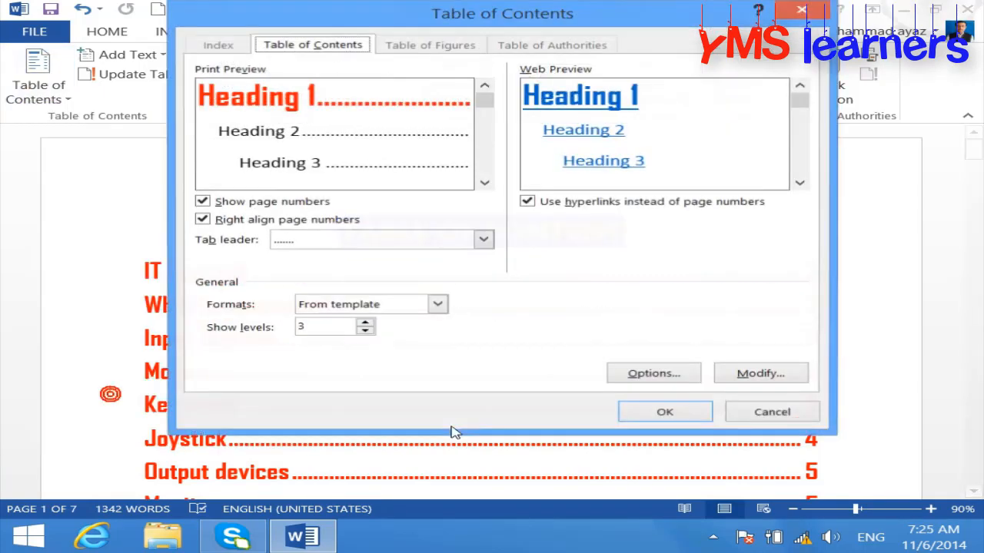
click(694, 376)
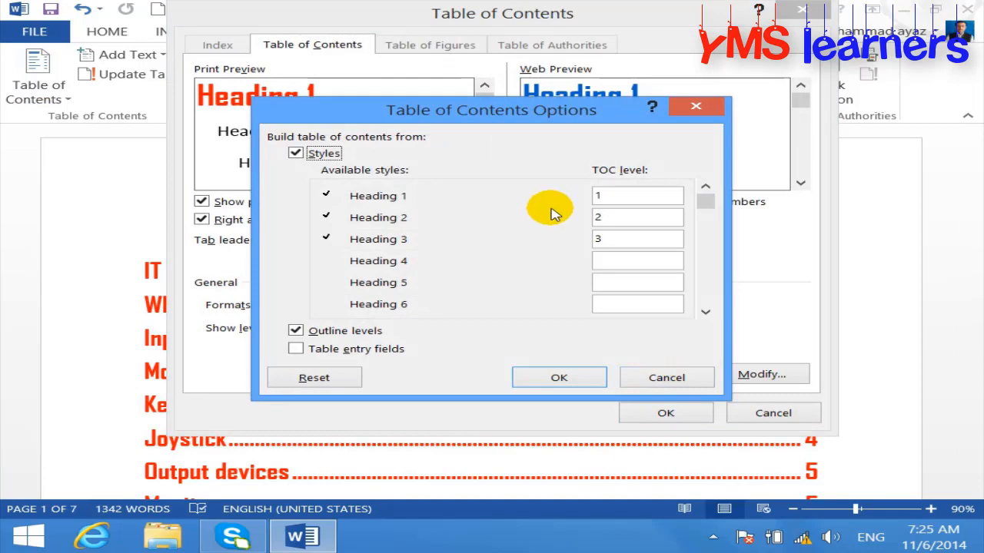
click(666, 377)
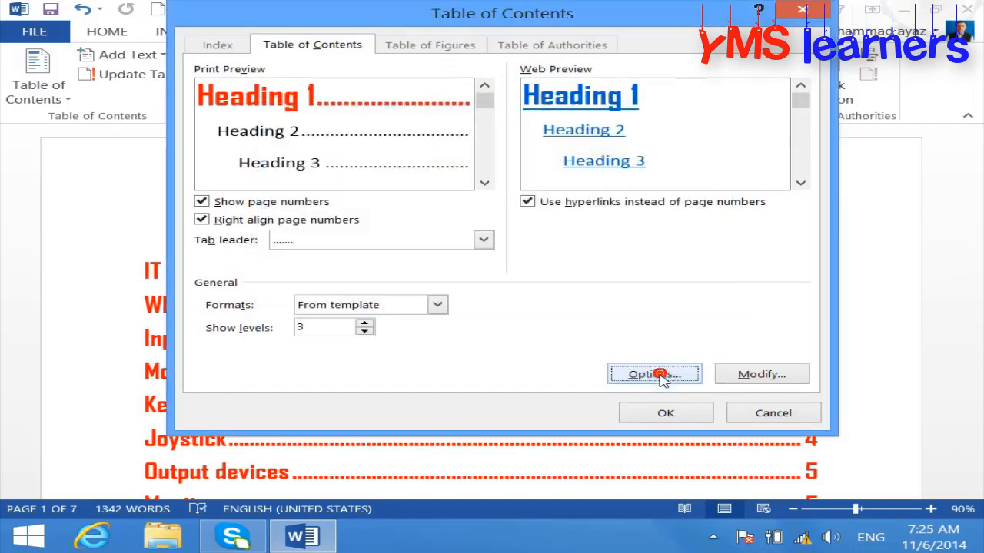
click(773, 413)
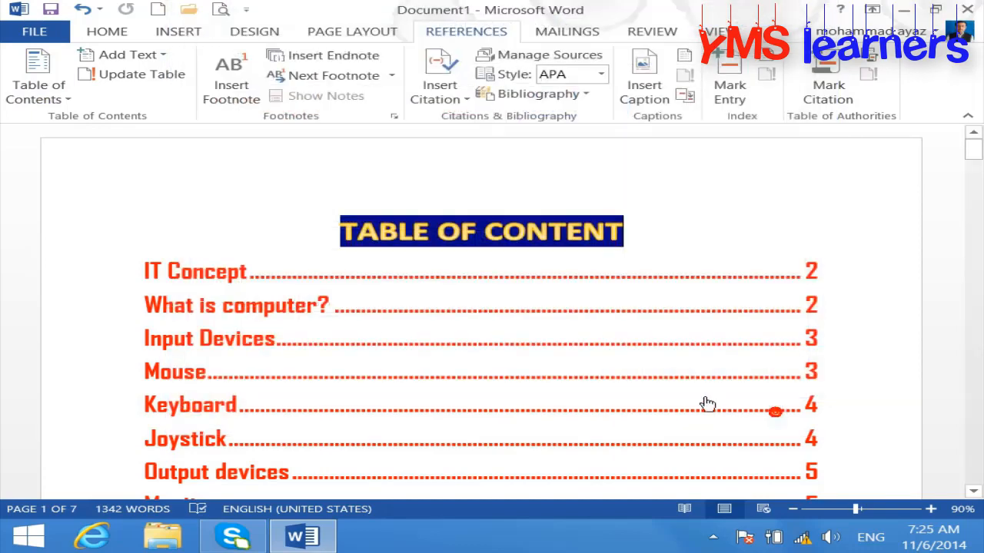